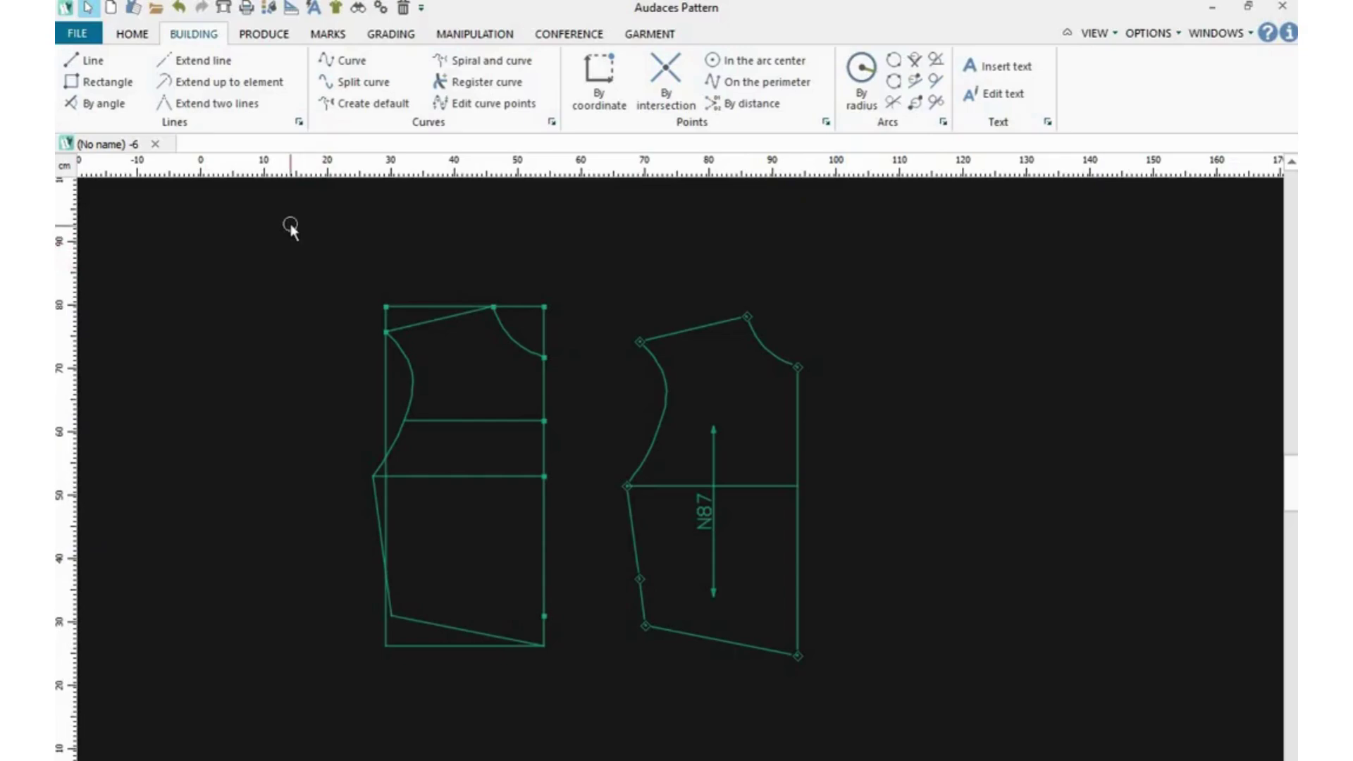
Place a coordinate point on the right pattern piece's horizontal line, 10.2 cm horizontally inward from its straight vertical edge.
click(218, 81)
click(494, 103)
click(600, 71)
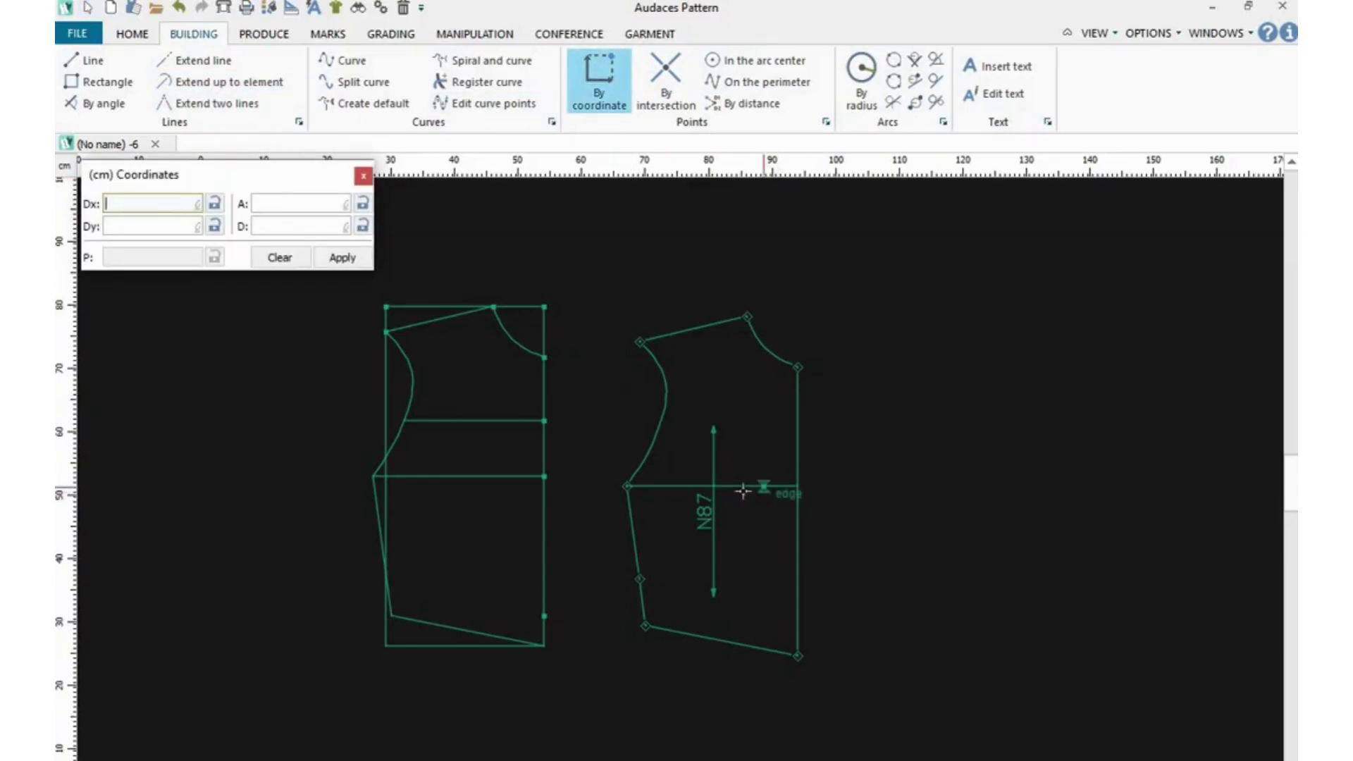
click(134, 280)
text(10.2)
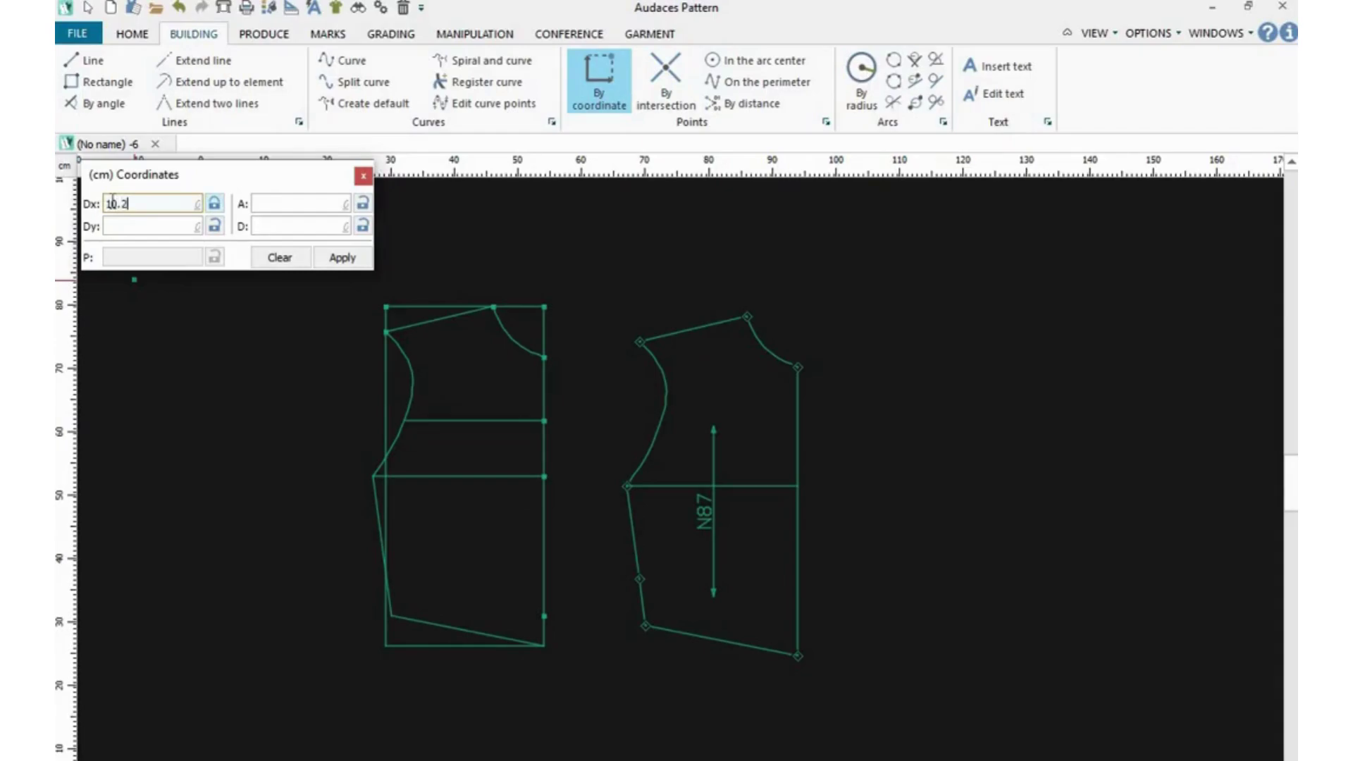
click(798, 486)
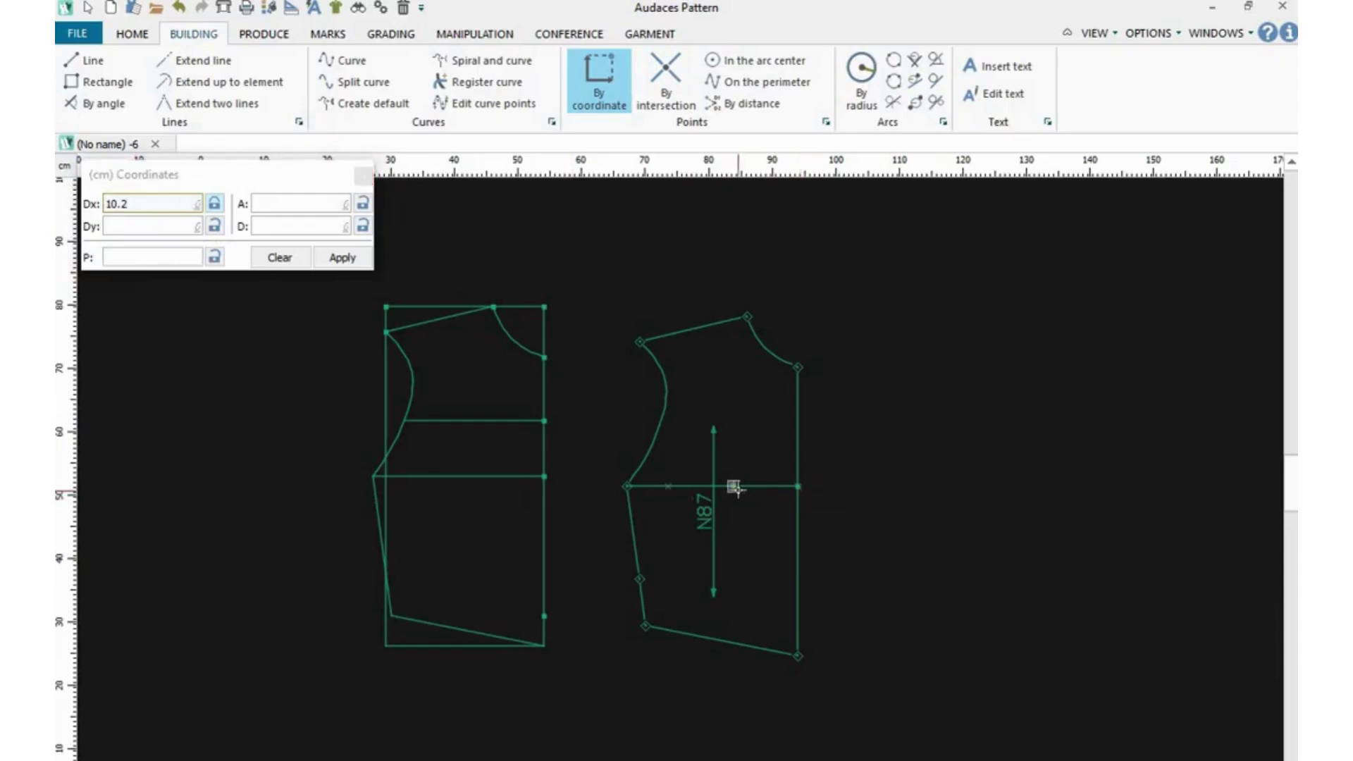
key(Return)
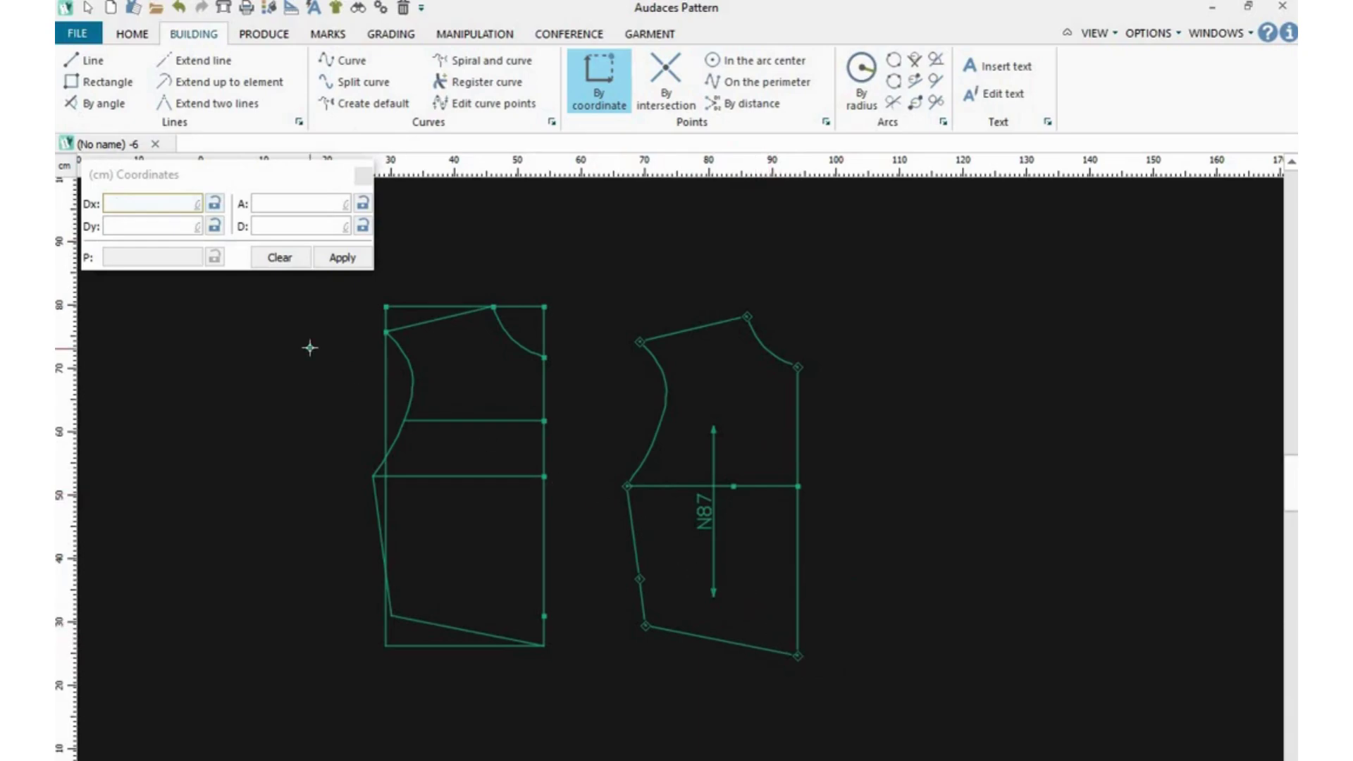
Place a coordinate point on the slanted hem, 8.9 cm horizontally from the corner with the straight vertical edge.
click(117, 203)
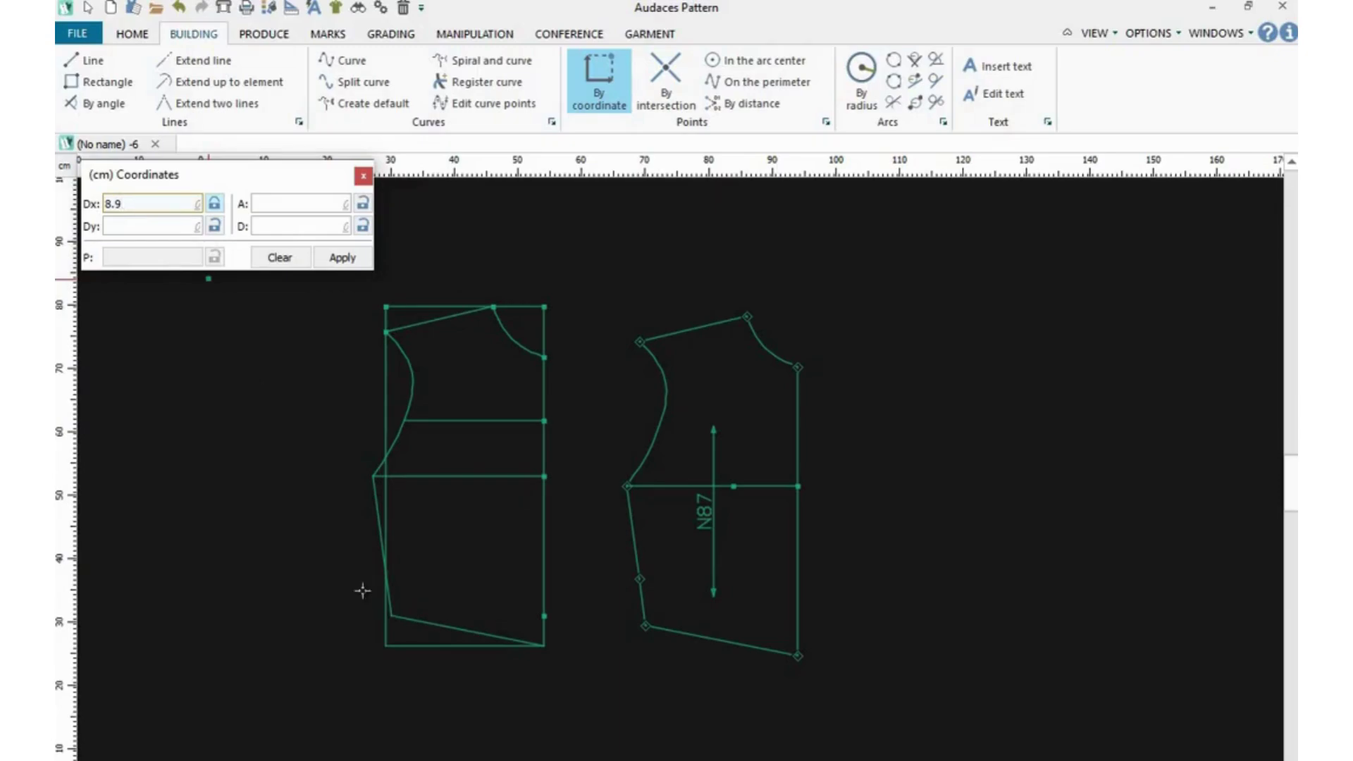
click(797, 655)
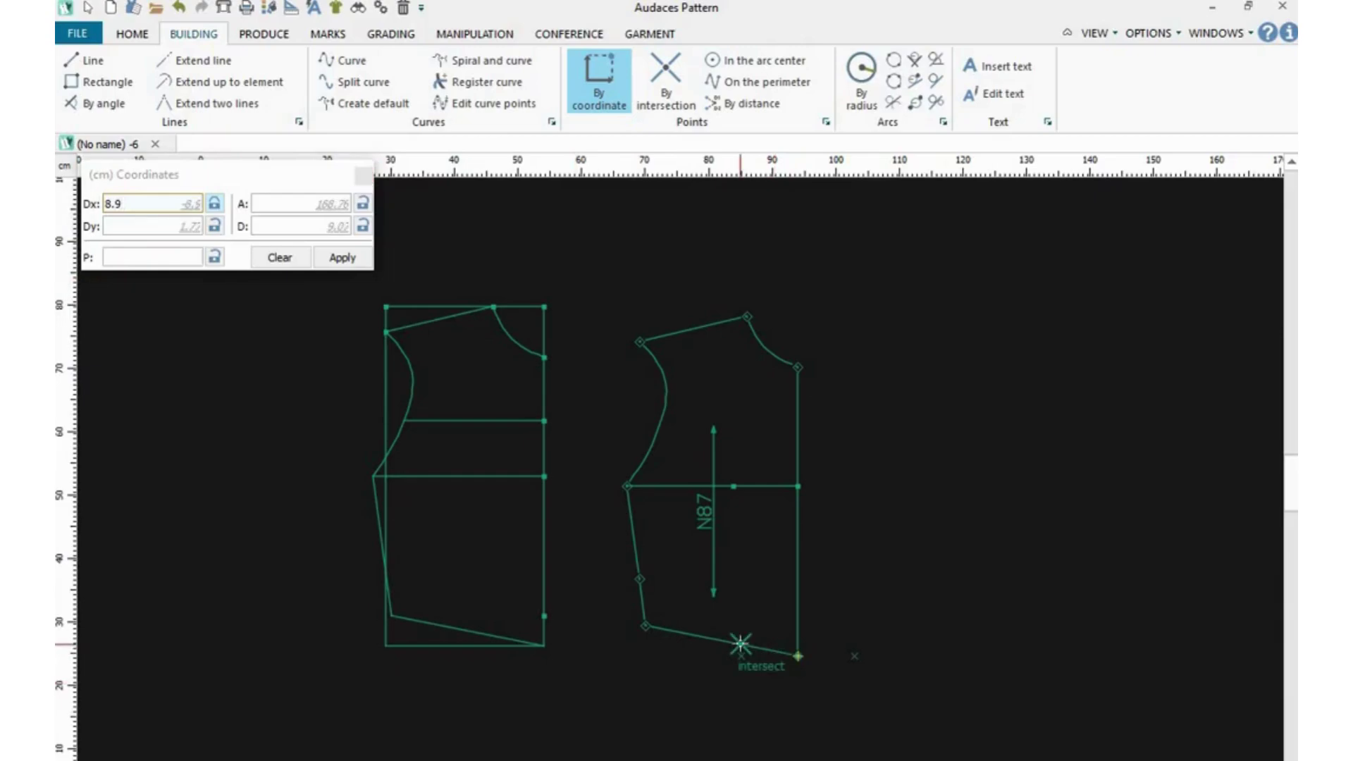
click(740, 643)
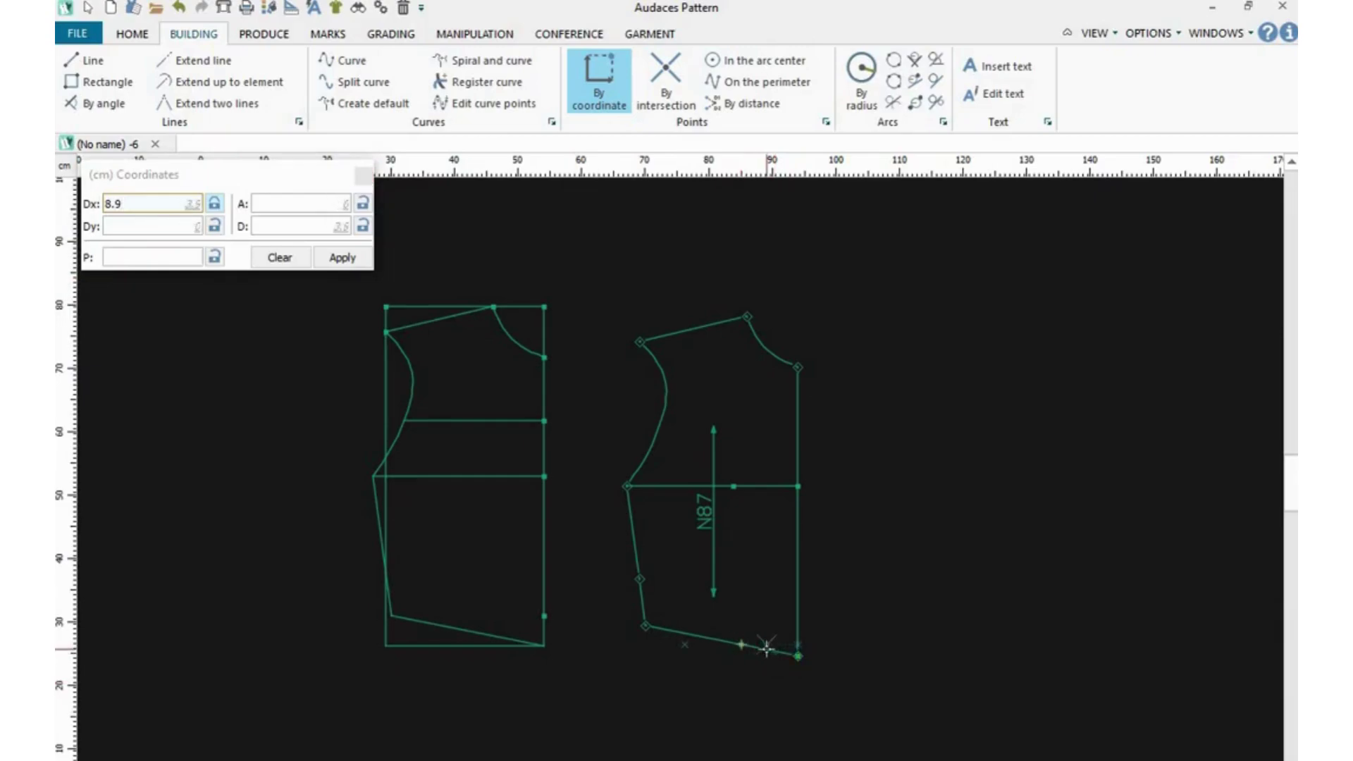
text(8.9)
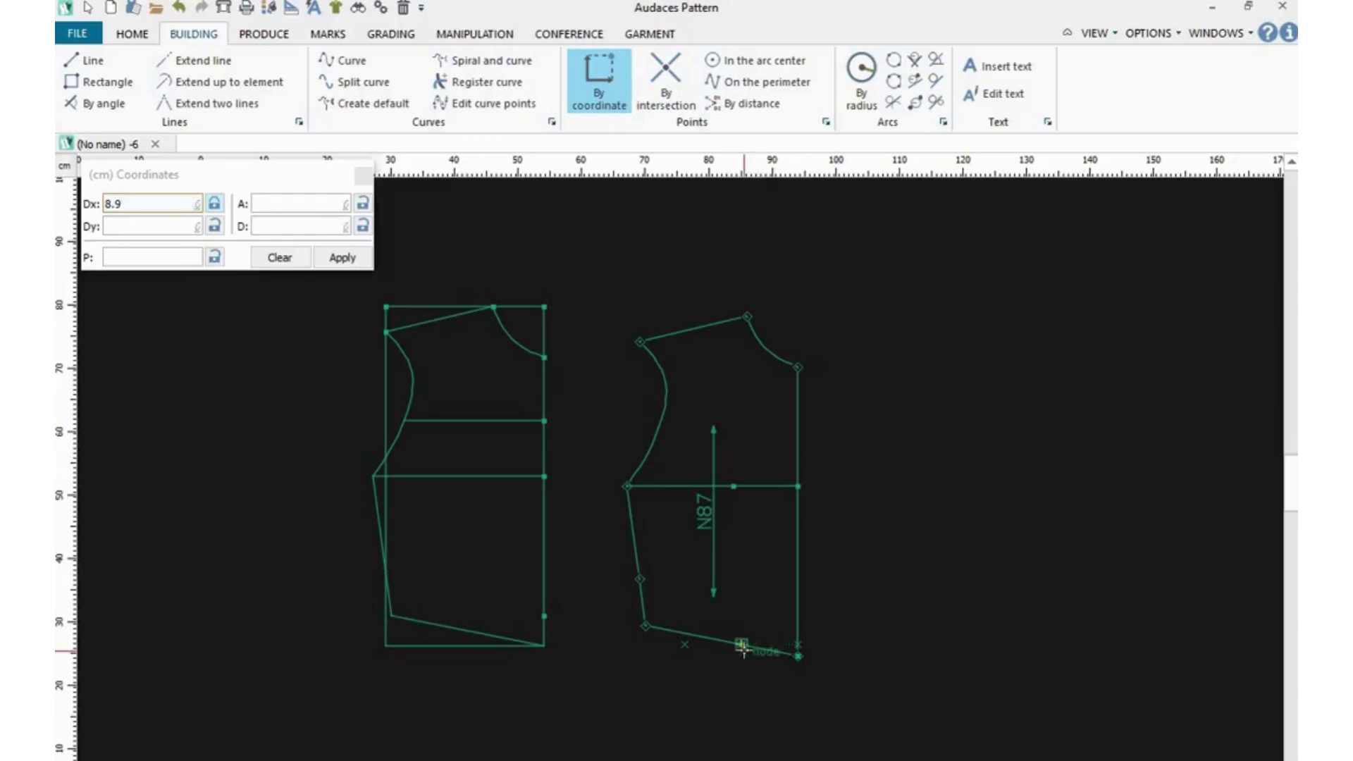
key(Return)
key(Escape)
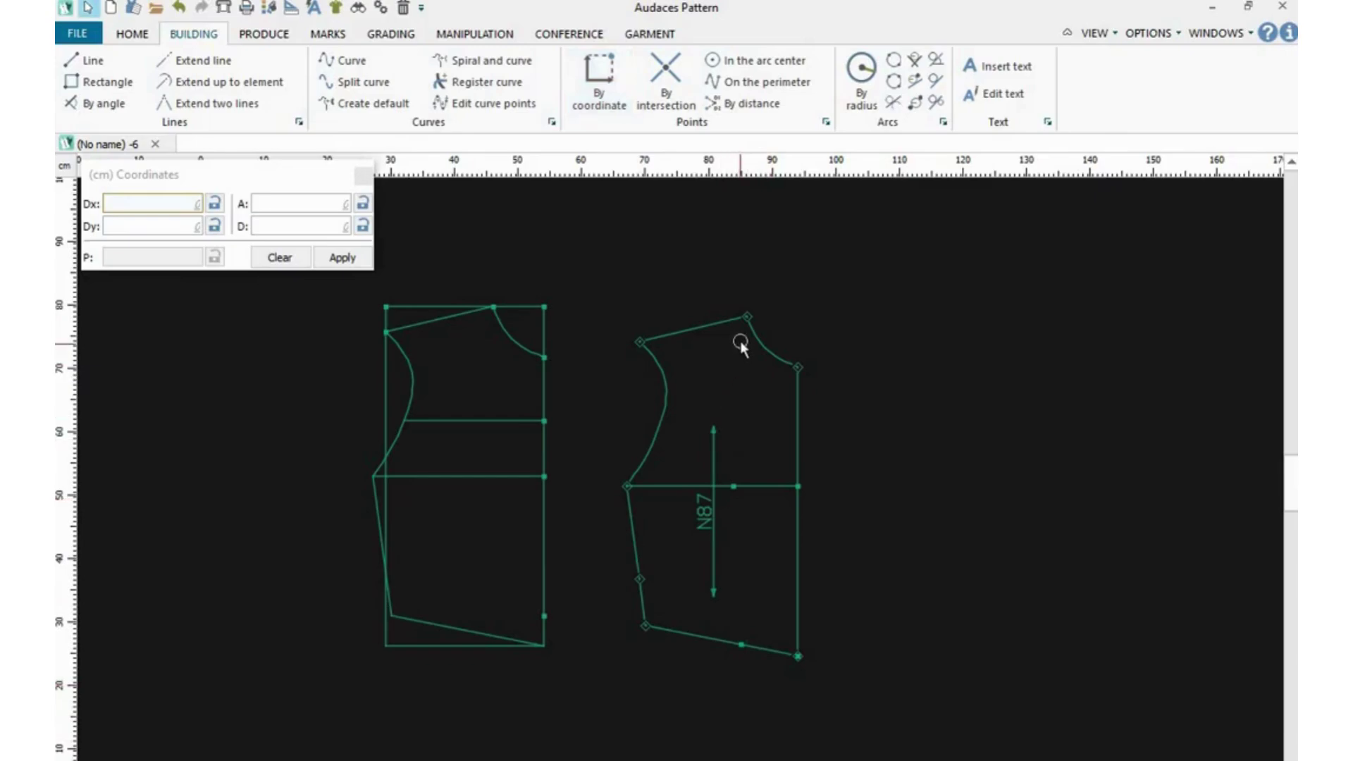
Draw a connected line from the shoulder-neckline corner through the point on the horizontal line to the new hem point.
click(90, 62)
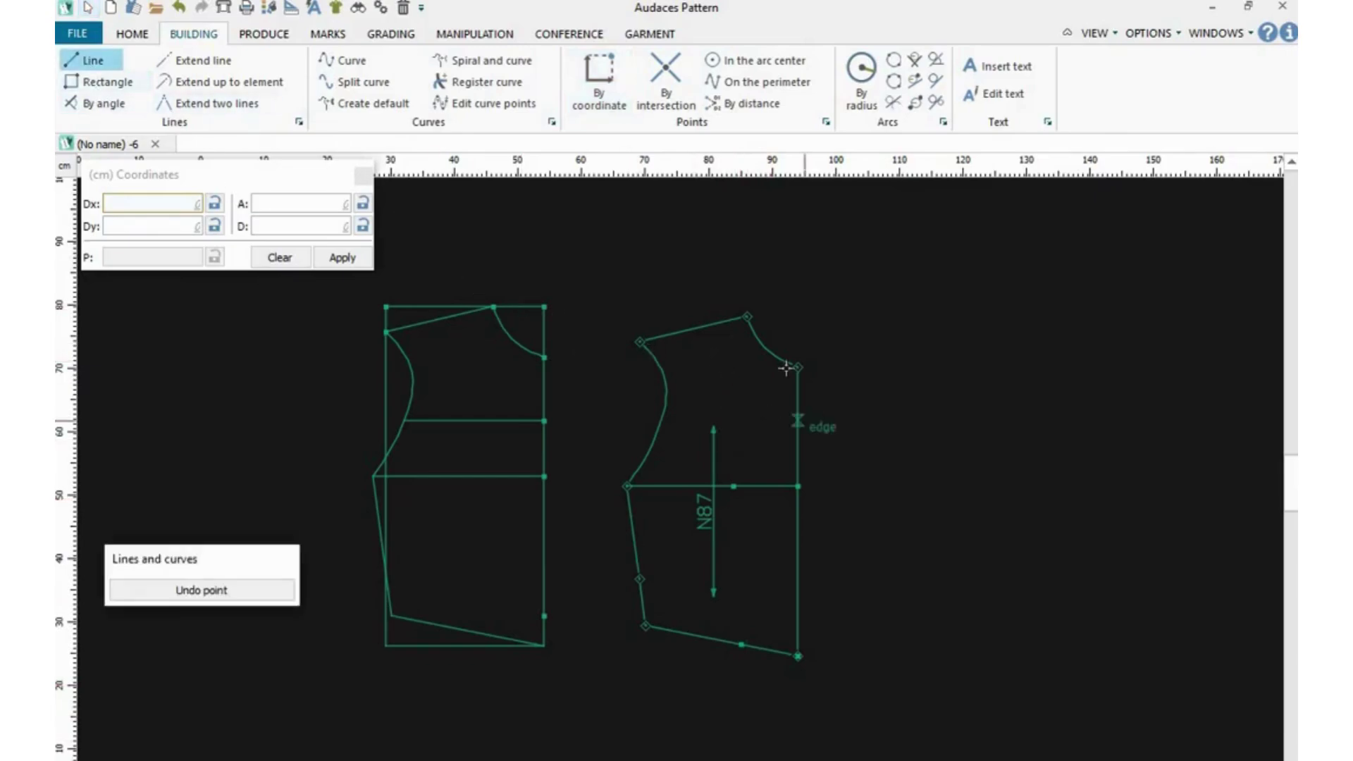
click(747, 319)
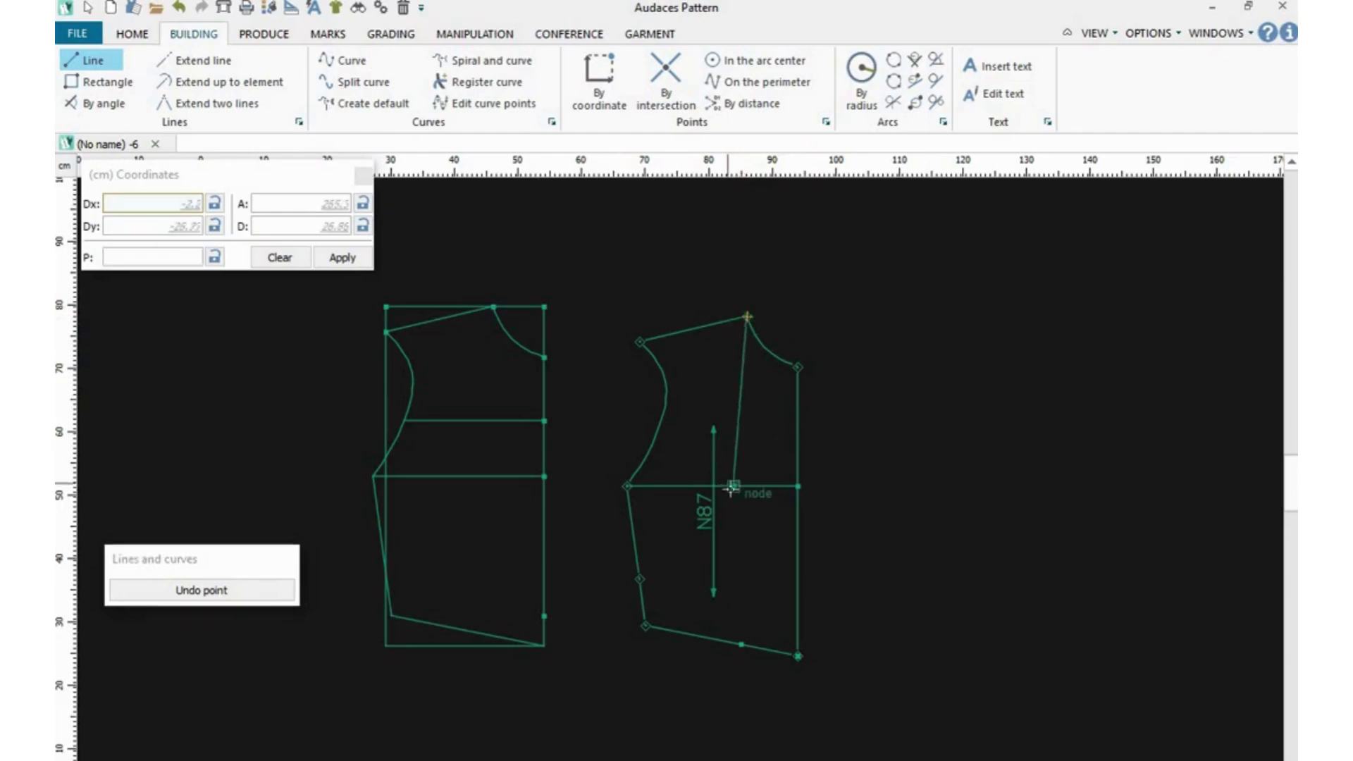
click(733, 486)
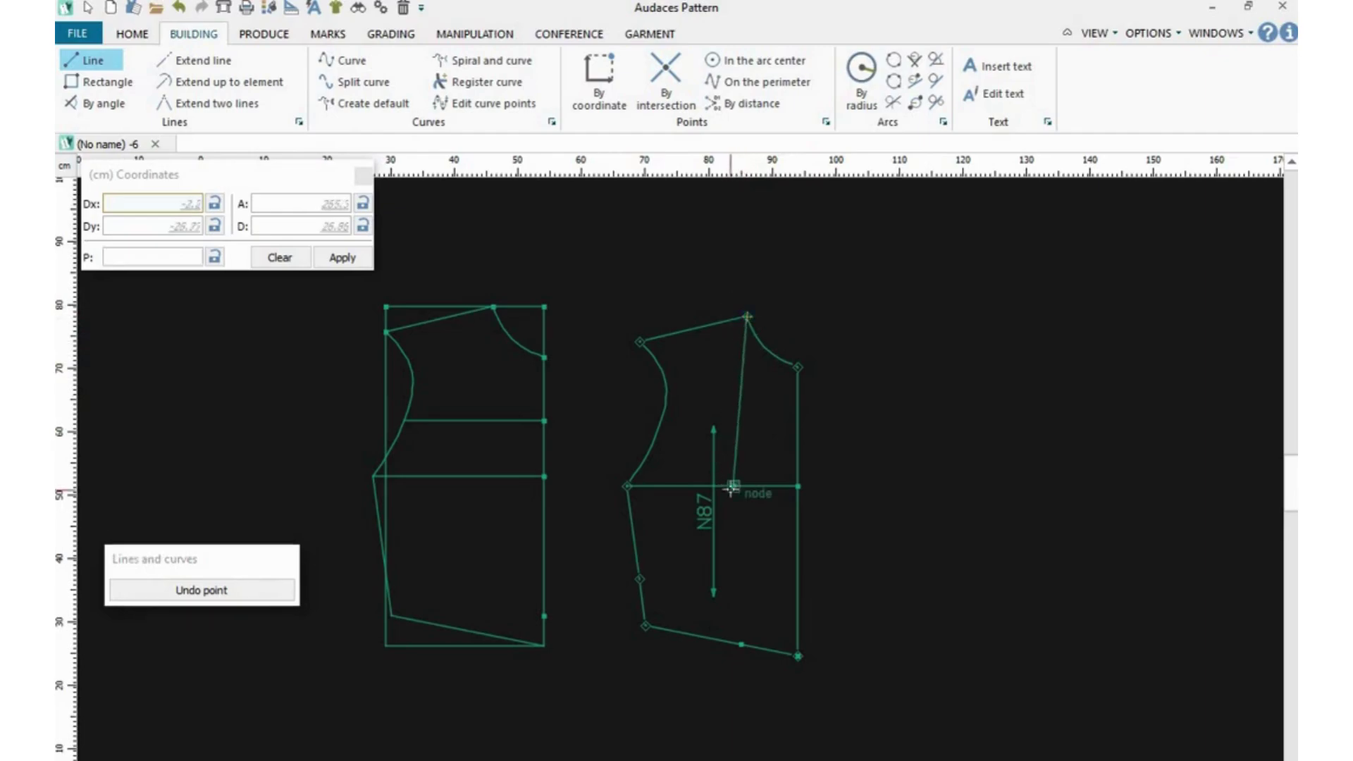
click(742, 643)
right_click(744, 644)
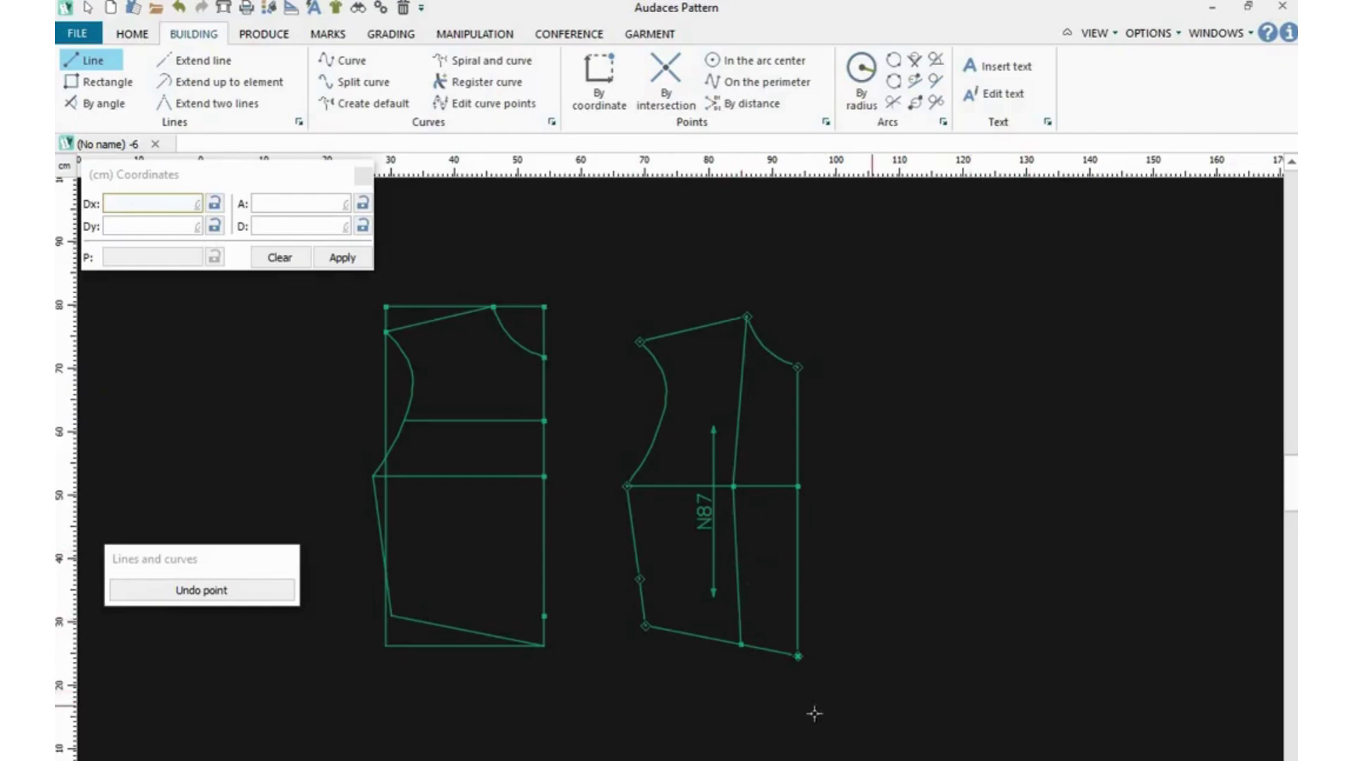
Measure the hem distances from the drawn line's lower end to the side-seam corner and to the straight-edge corner.
click(645, 626)
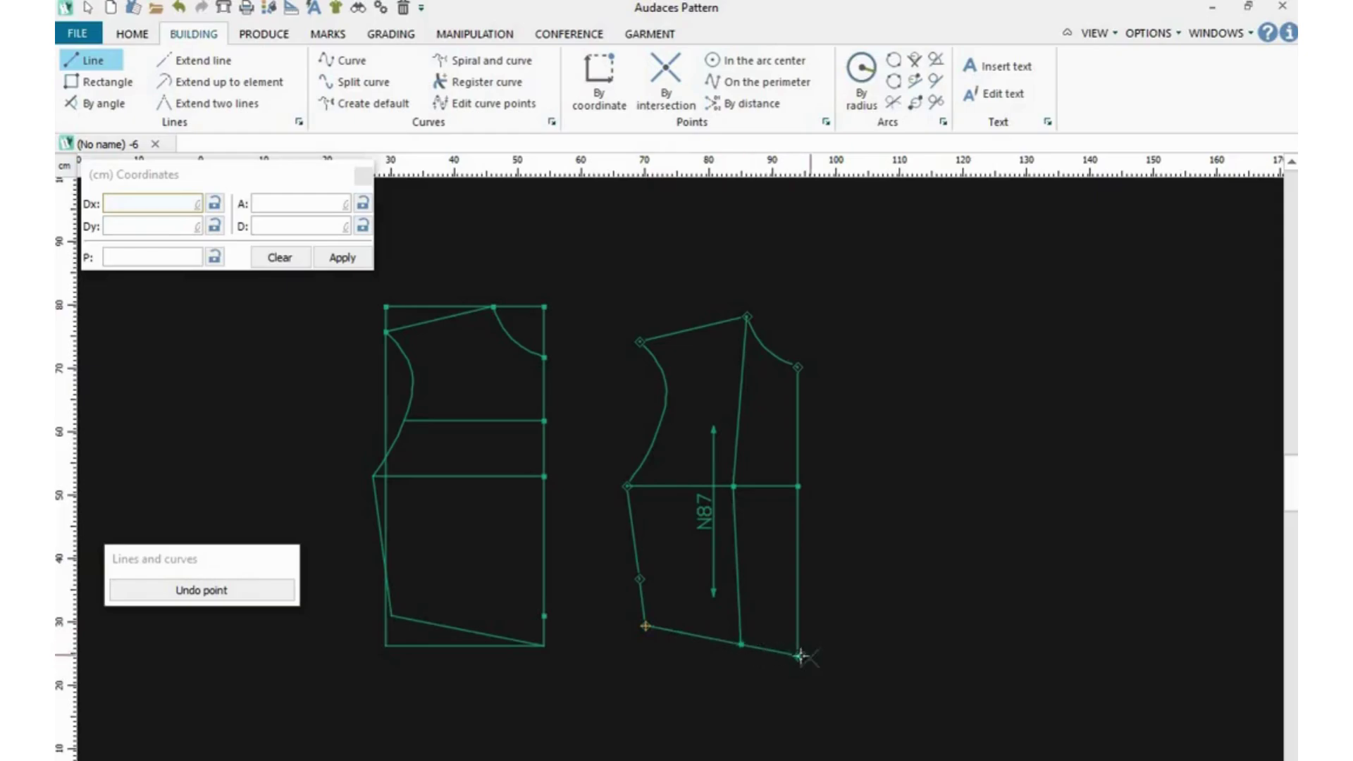
click(552, 38)
click(388, 85)
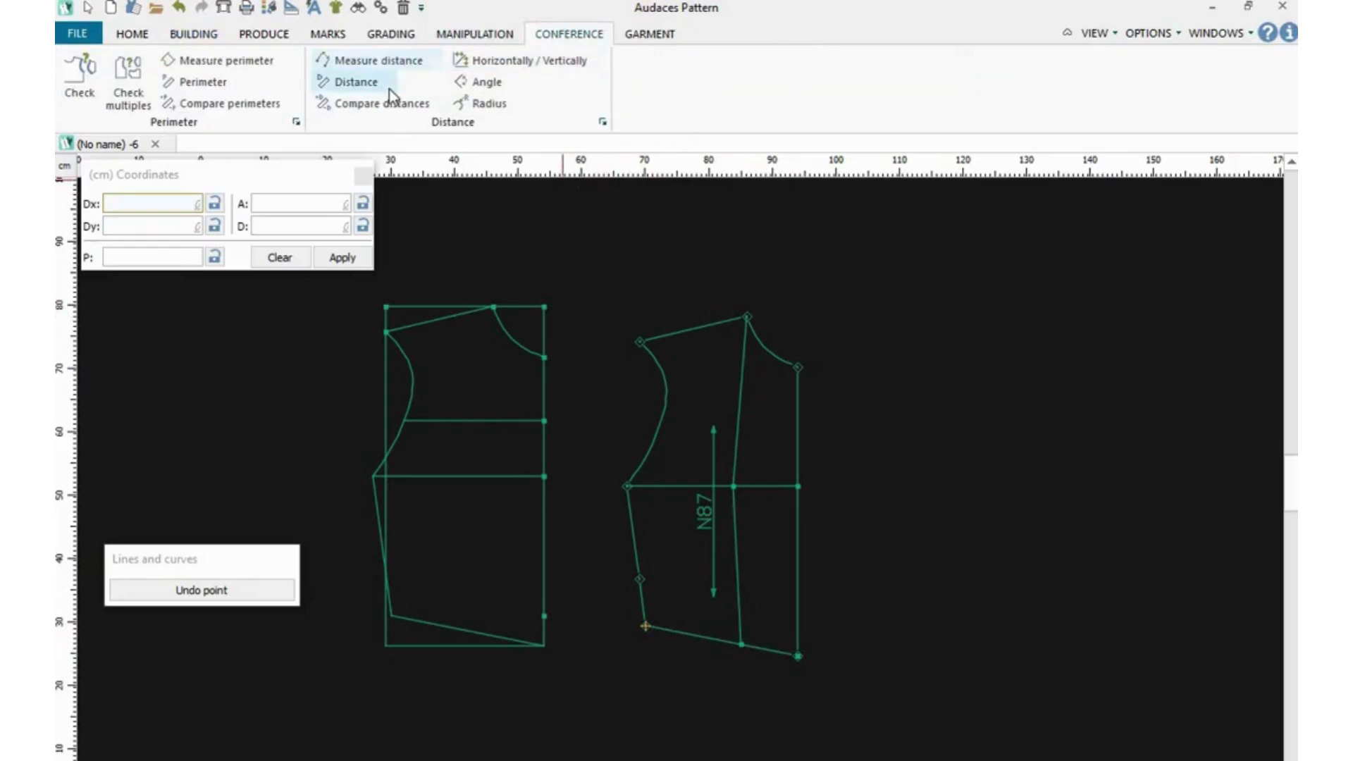
click(741, 646)
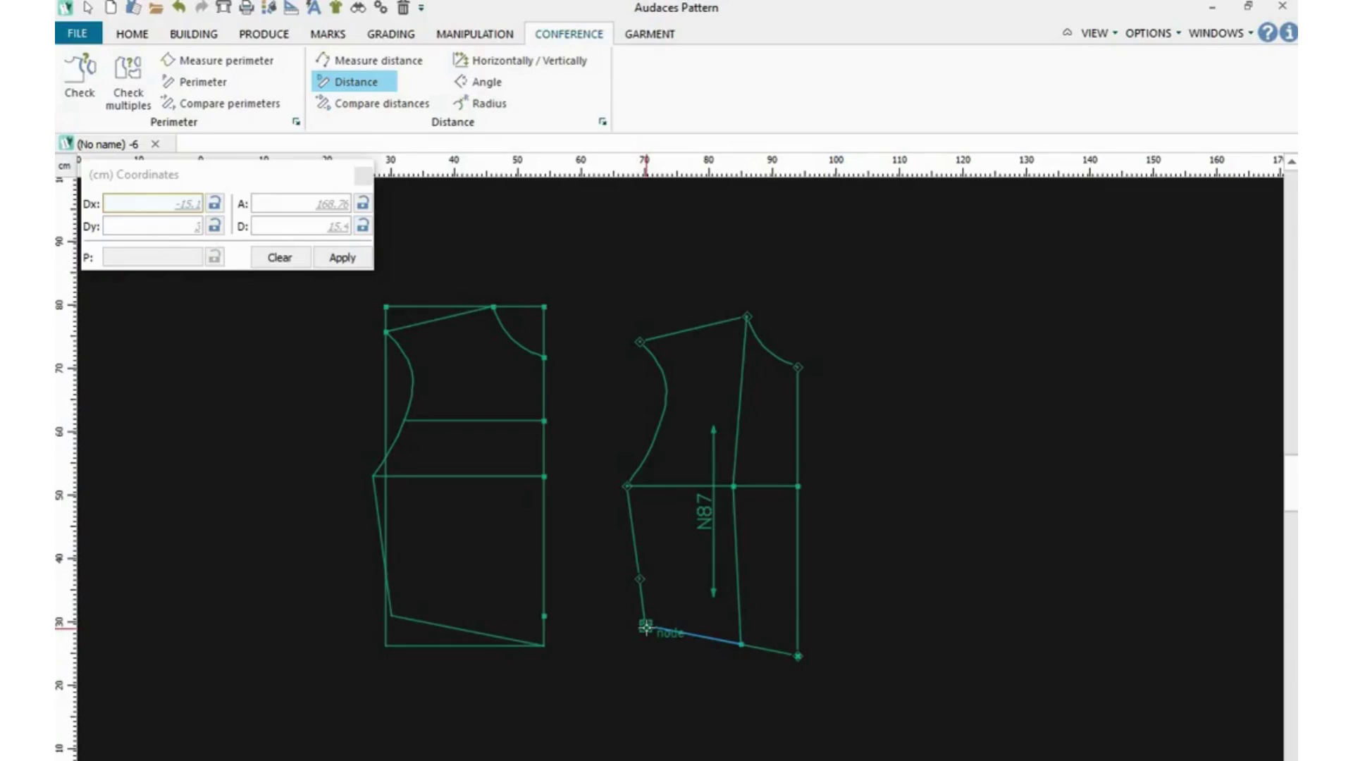
click(646, 625)
click(740, 643)
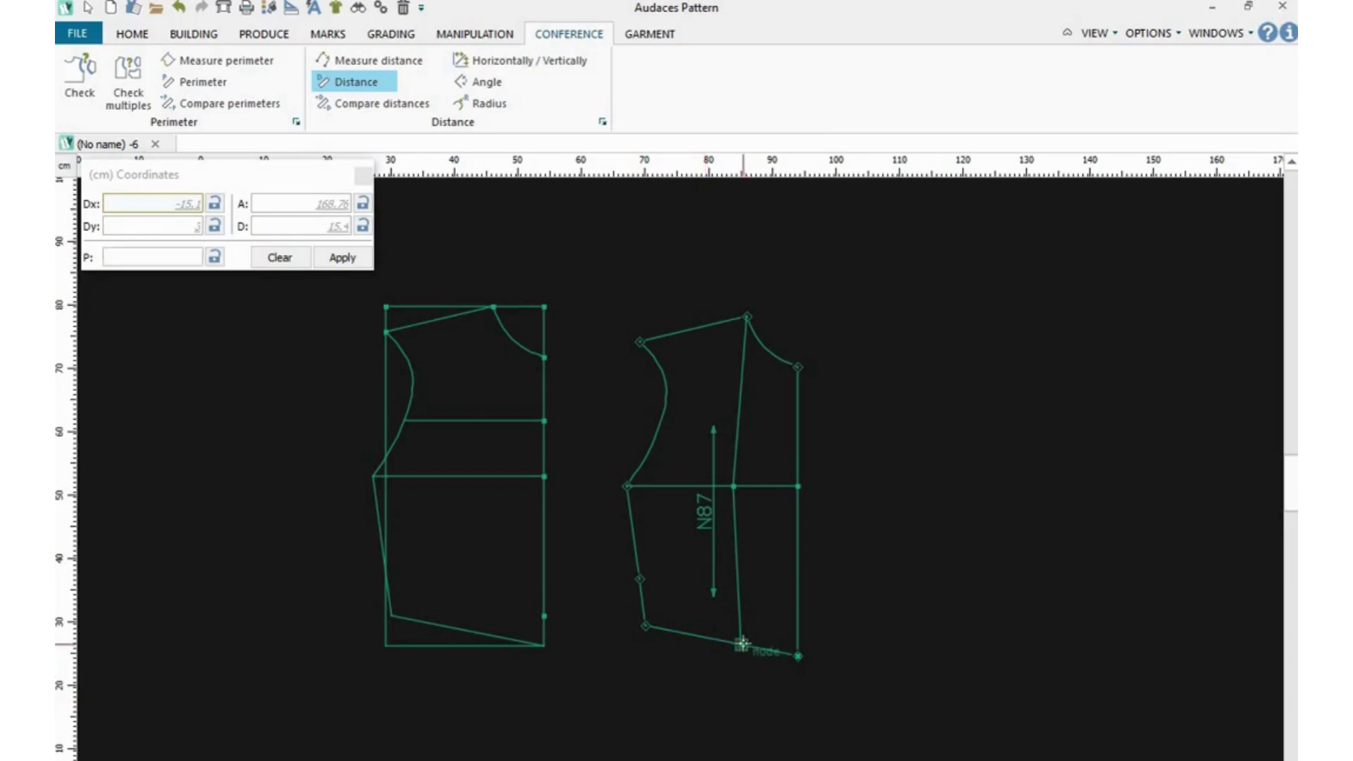
click(797, 656)
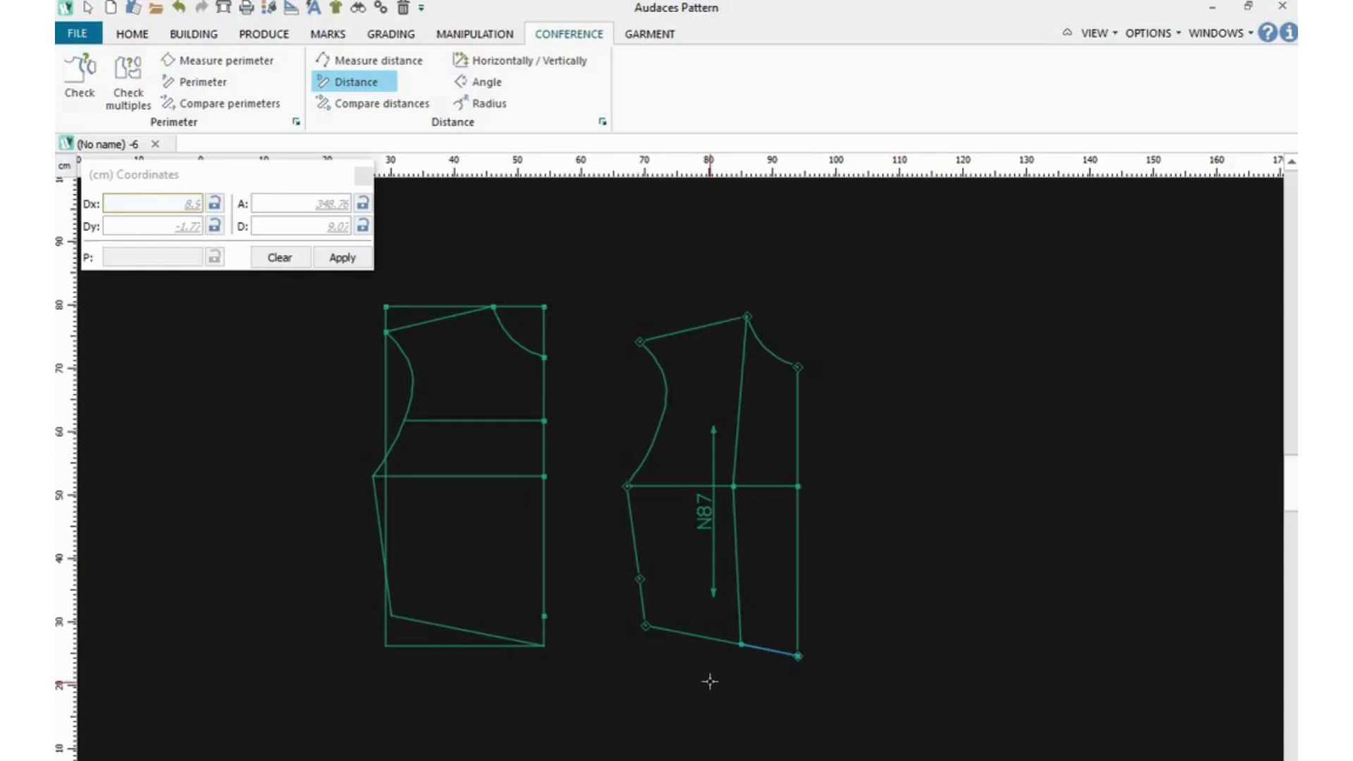
Place a coordinate point on the hem, 6.6 cm horizontally inward from the side-seam corner.
click(646, 626)
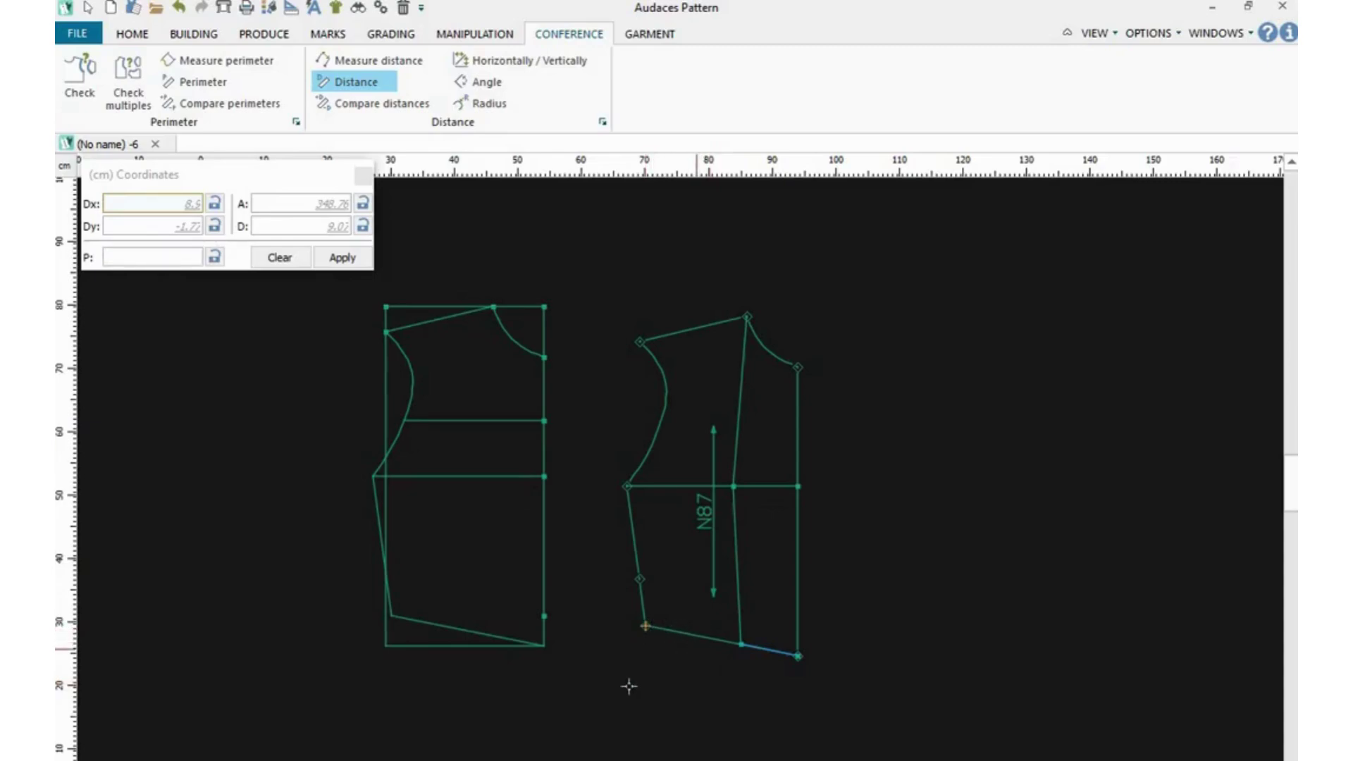
click(126, 204)
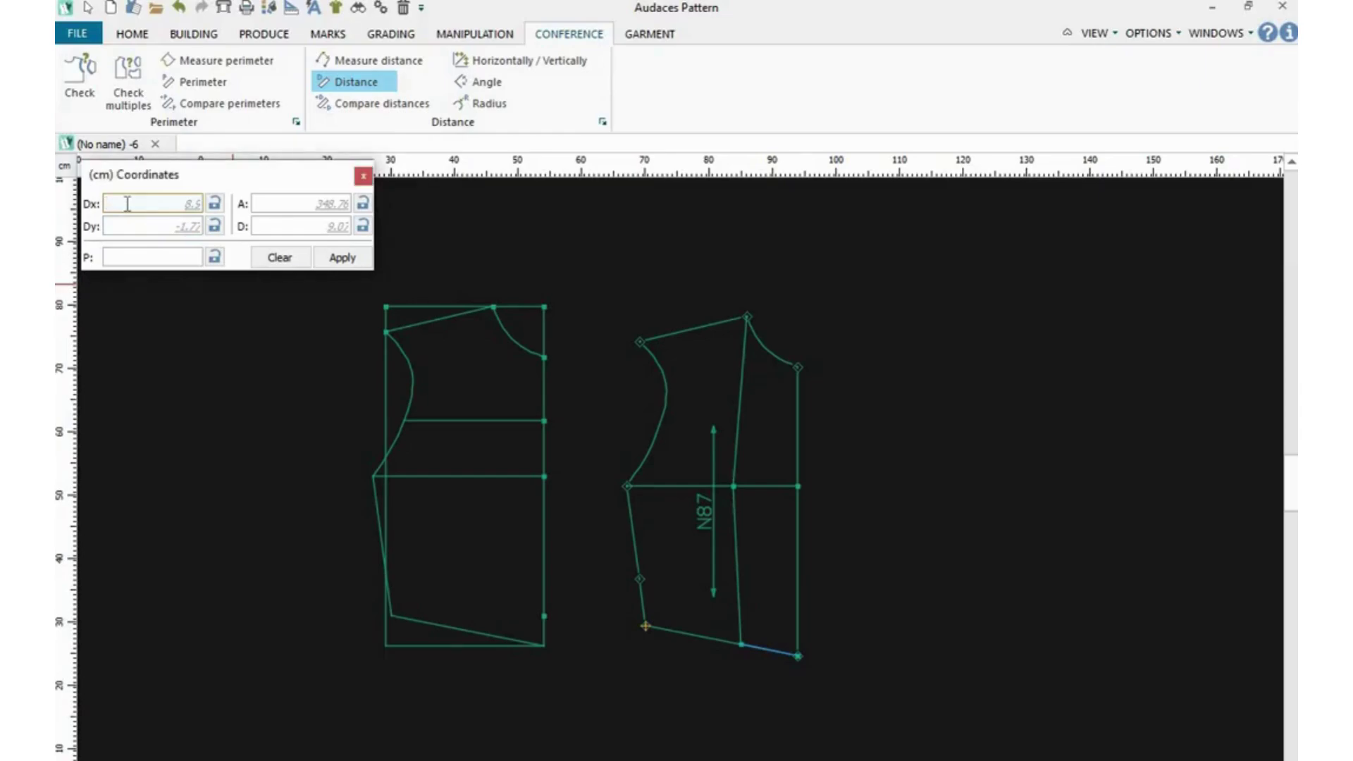
text(6.6)
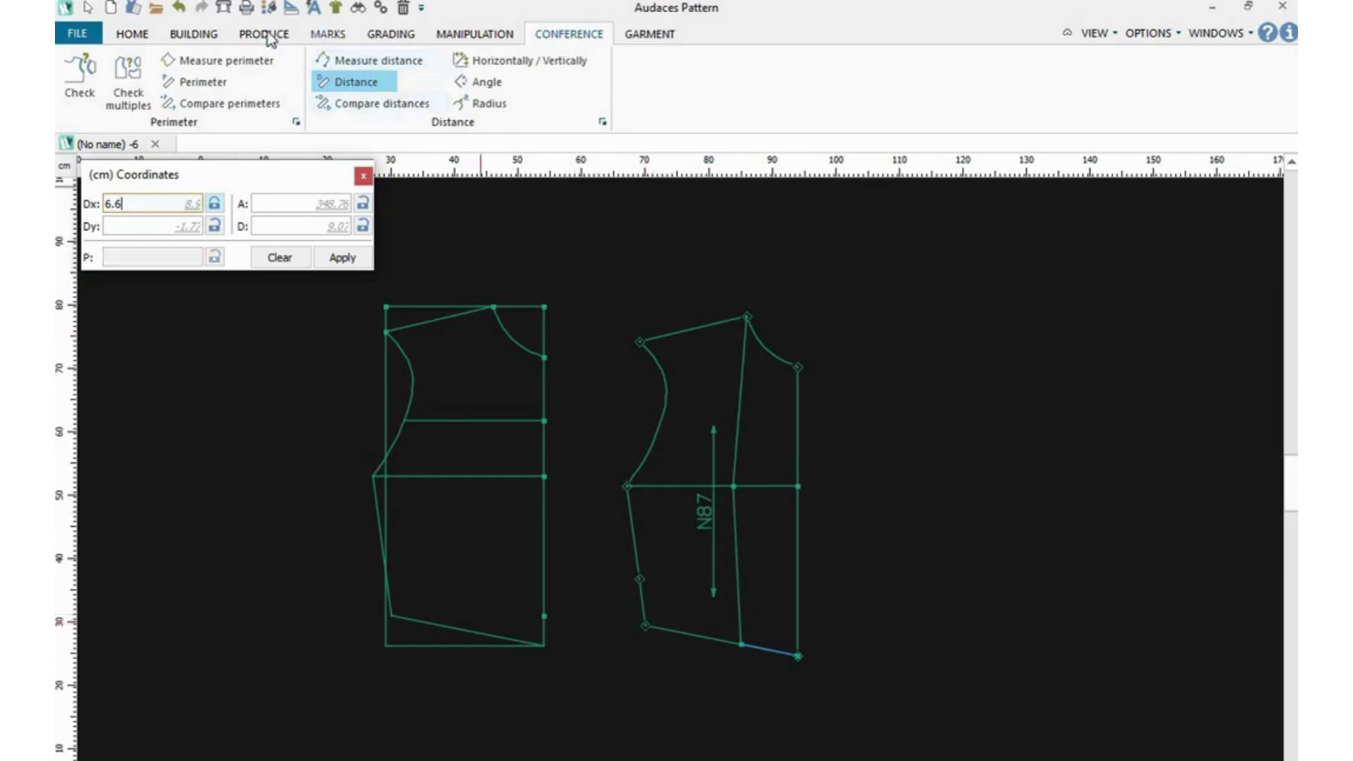
click(194, 34)
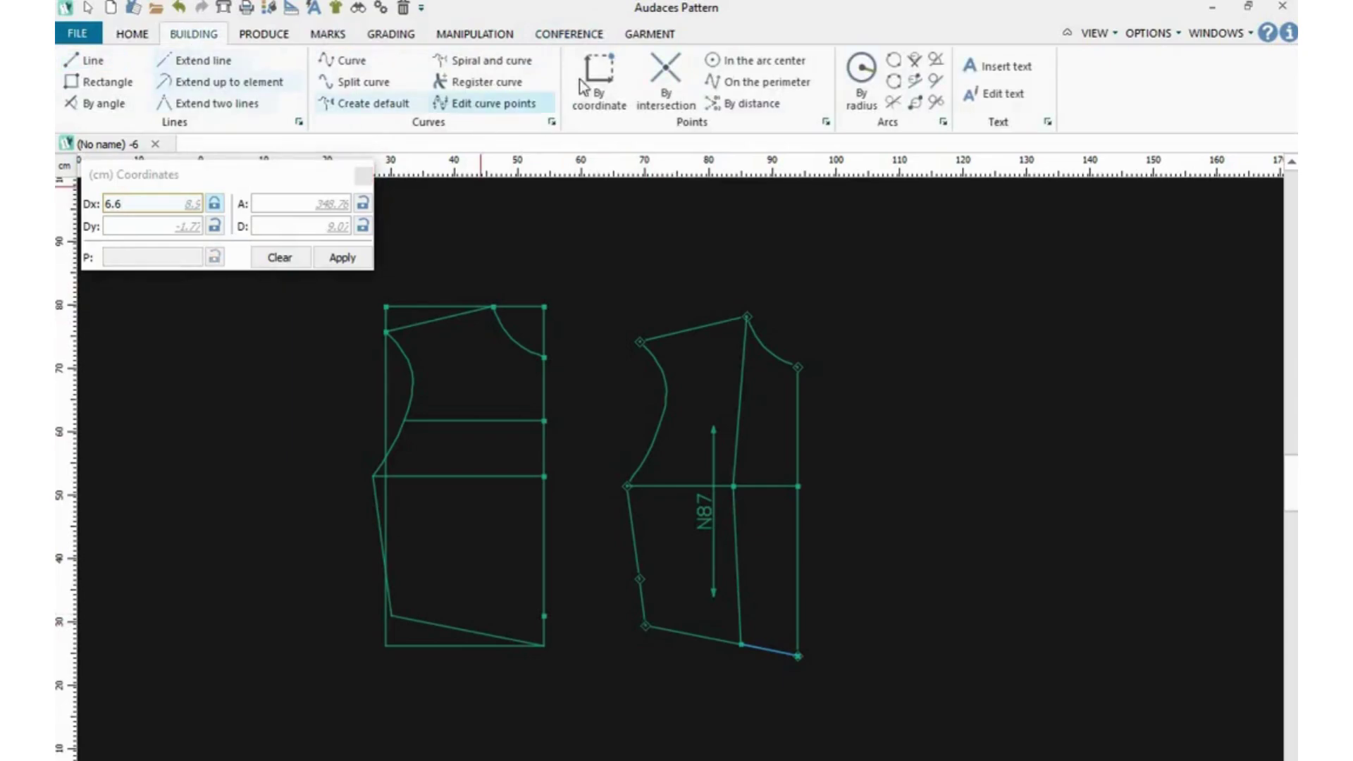
click(580, 71)
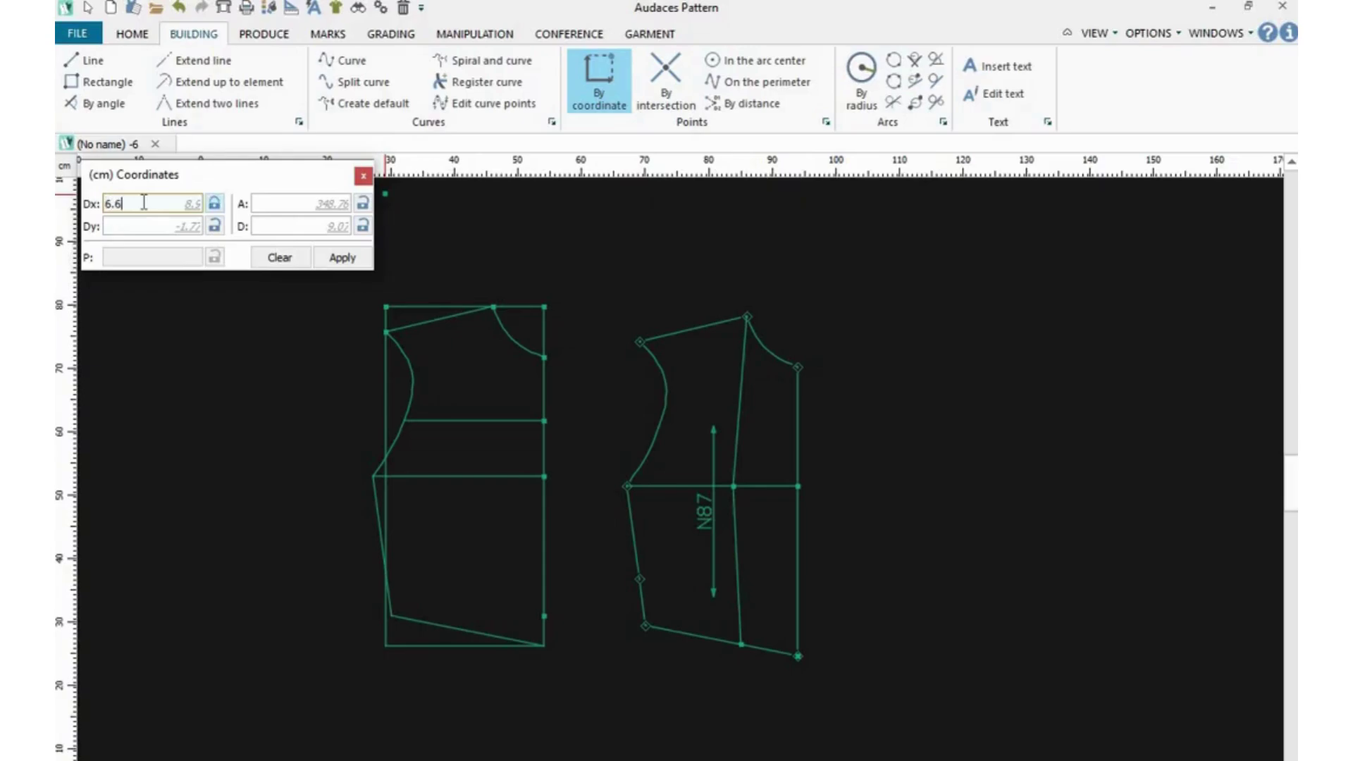
click(645, 626)
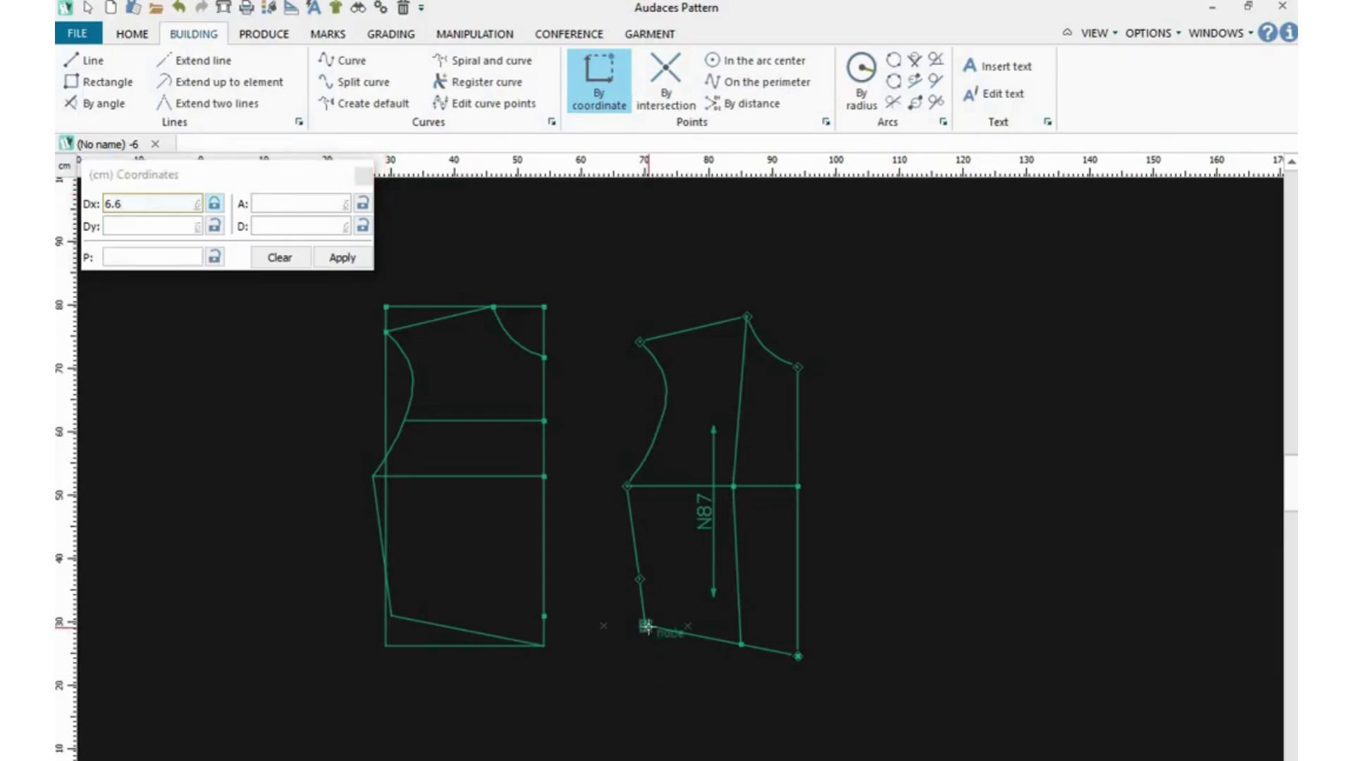
click(694, 636)
key(Escape)
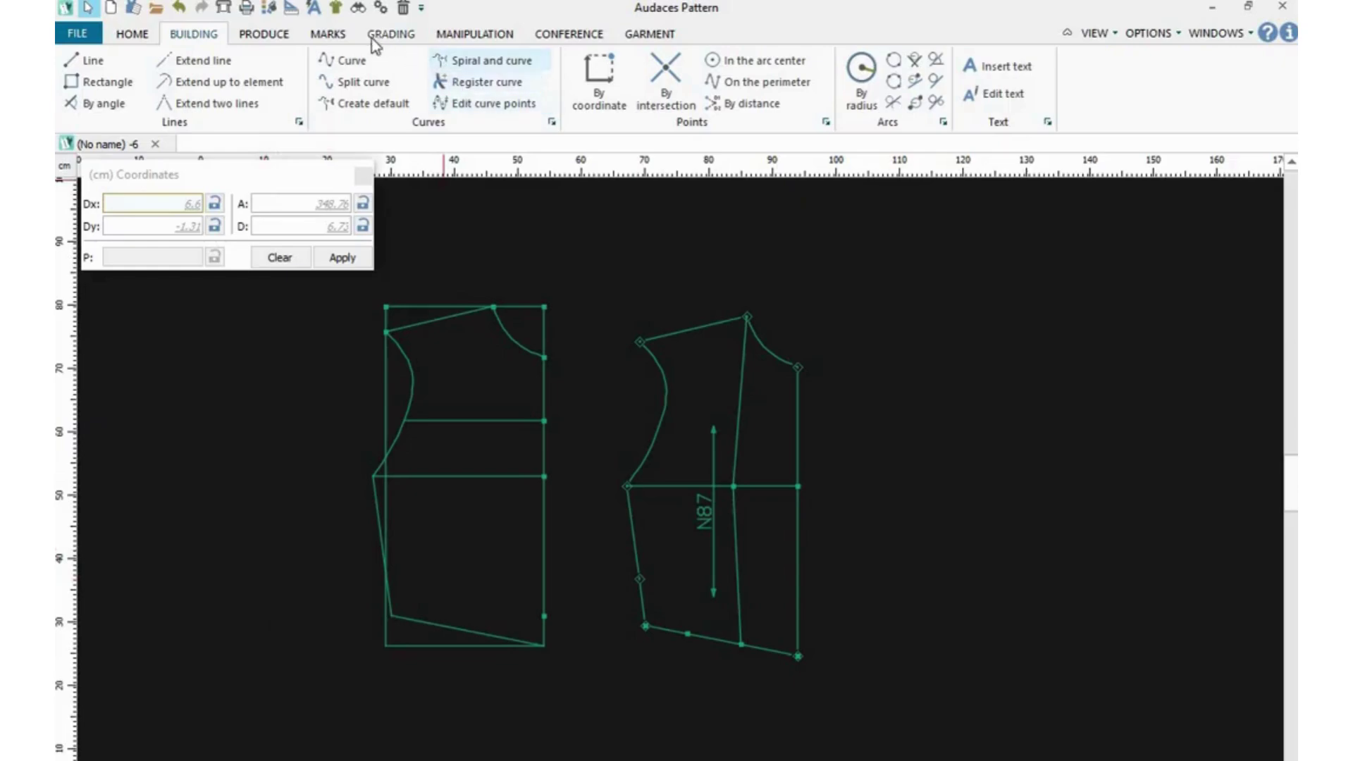
Measure the distance between the two hem points and the length of the drawn line's lower segment.
click(573, 34)
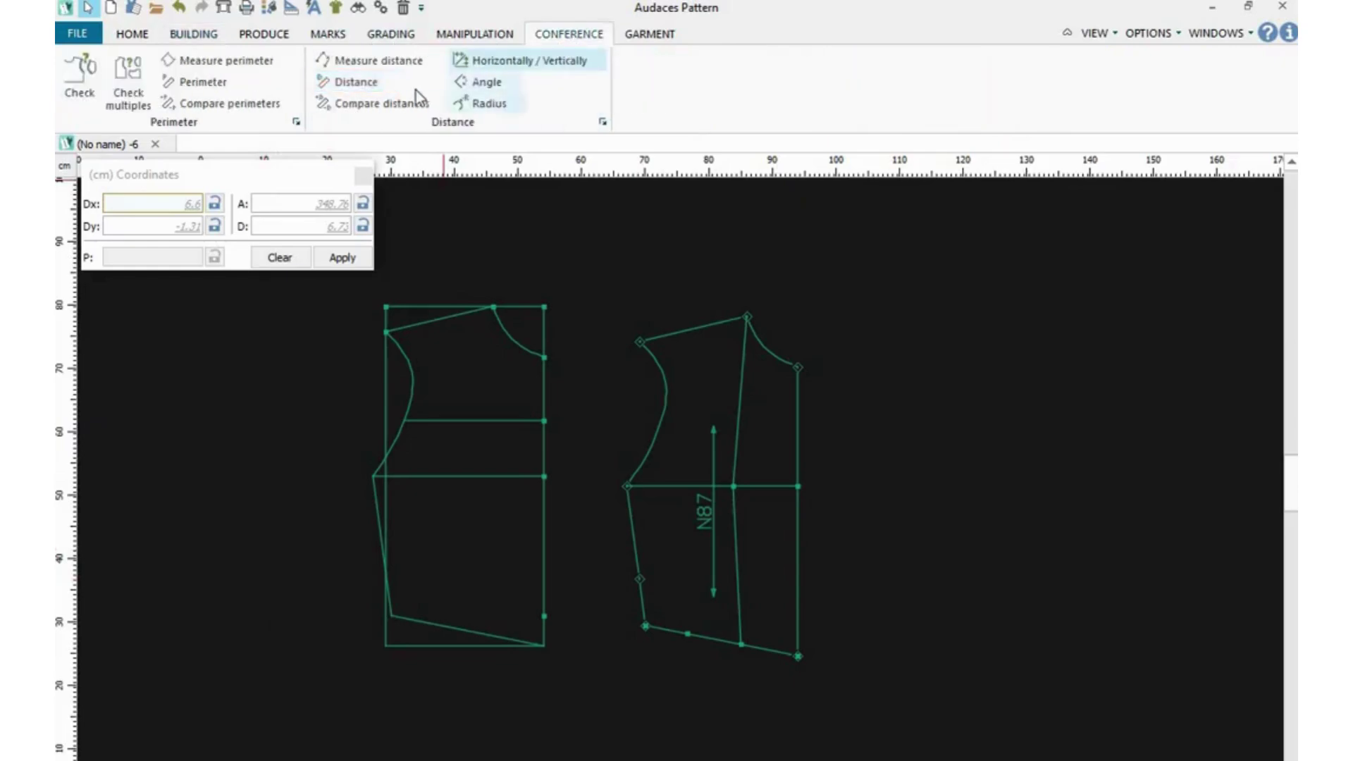
click(374, 84)
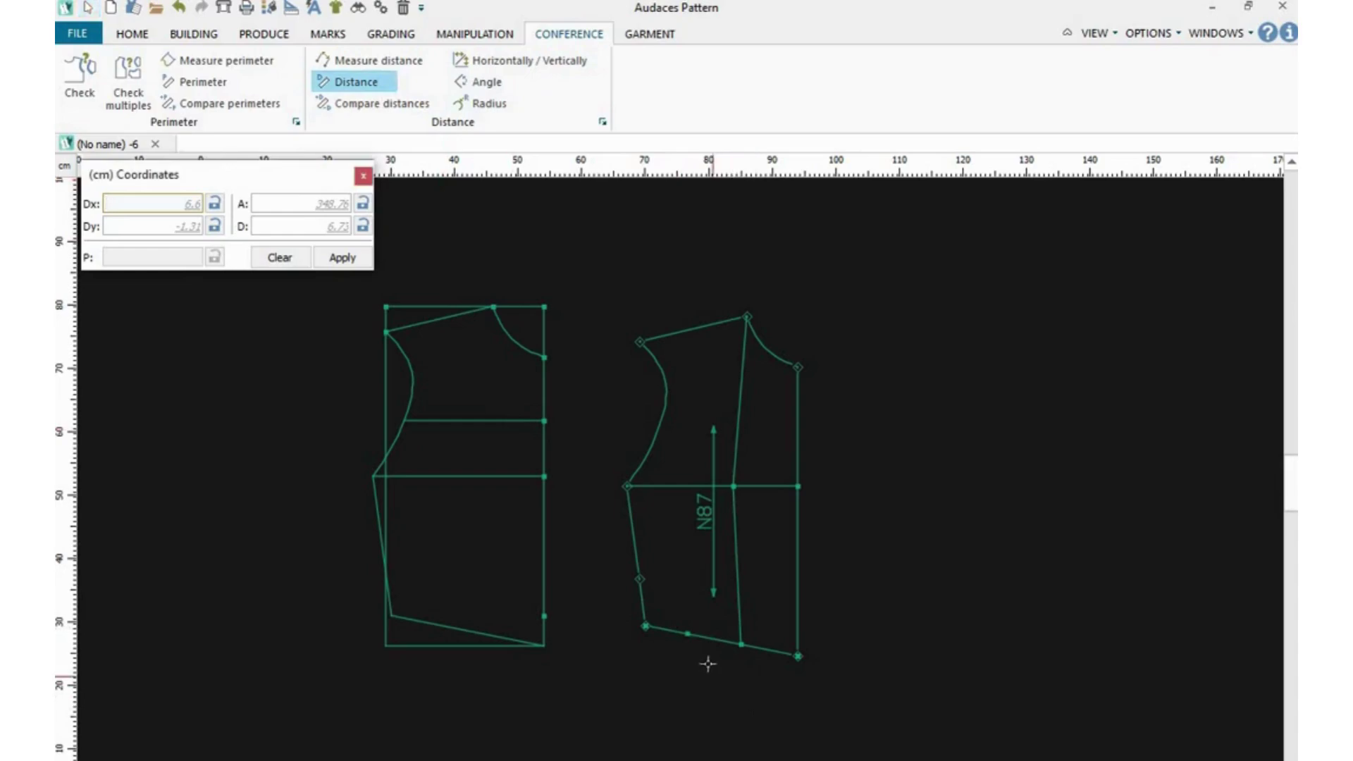
click(688, 635)
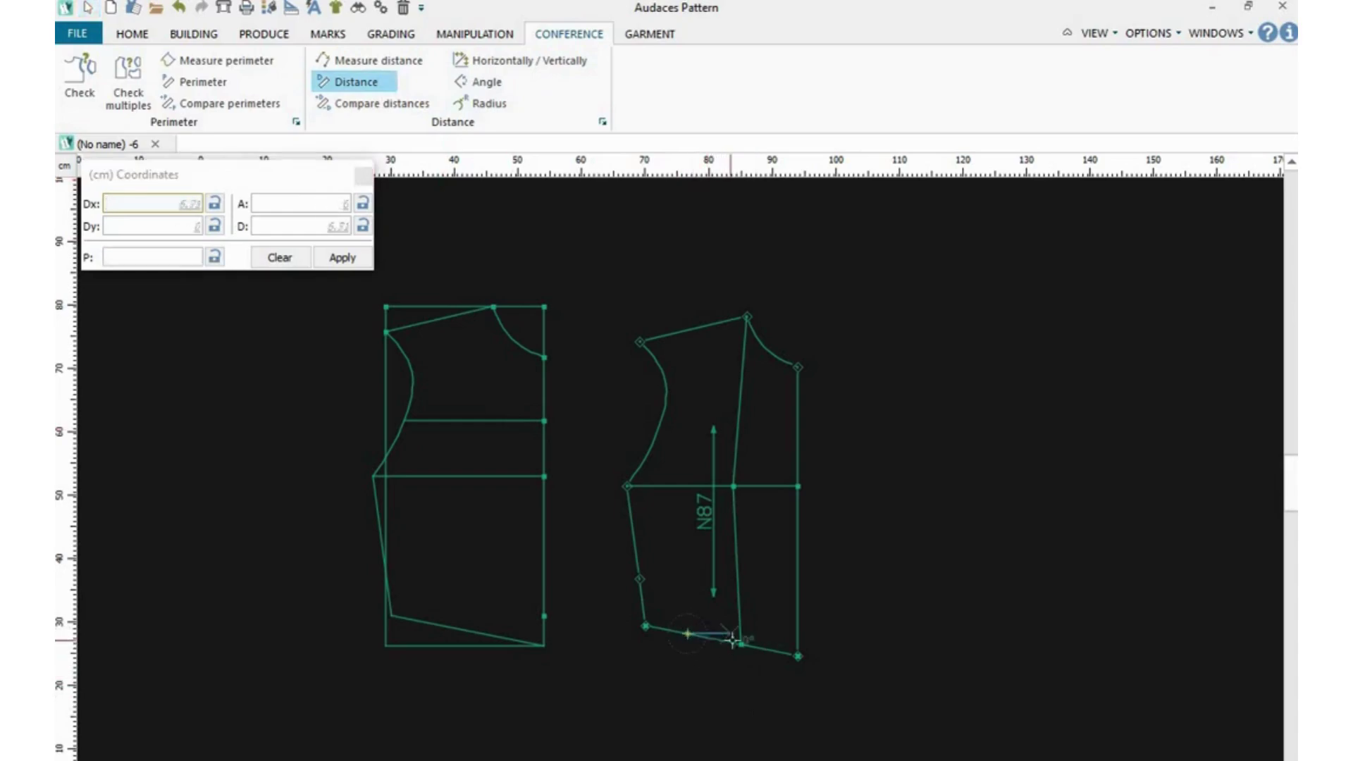
click(738, 647)
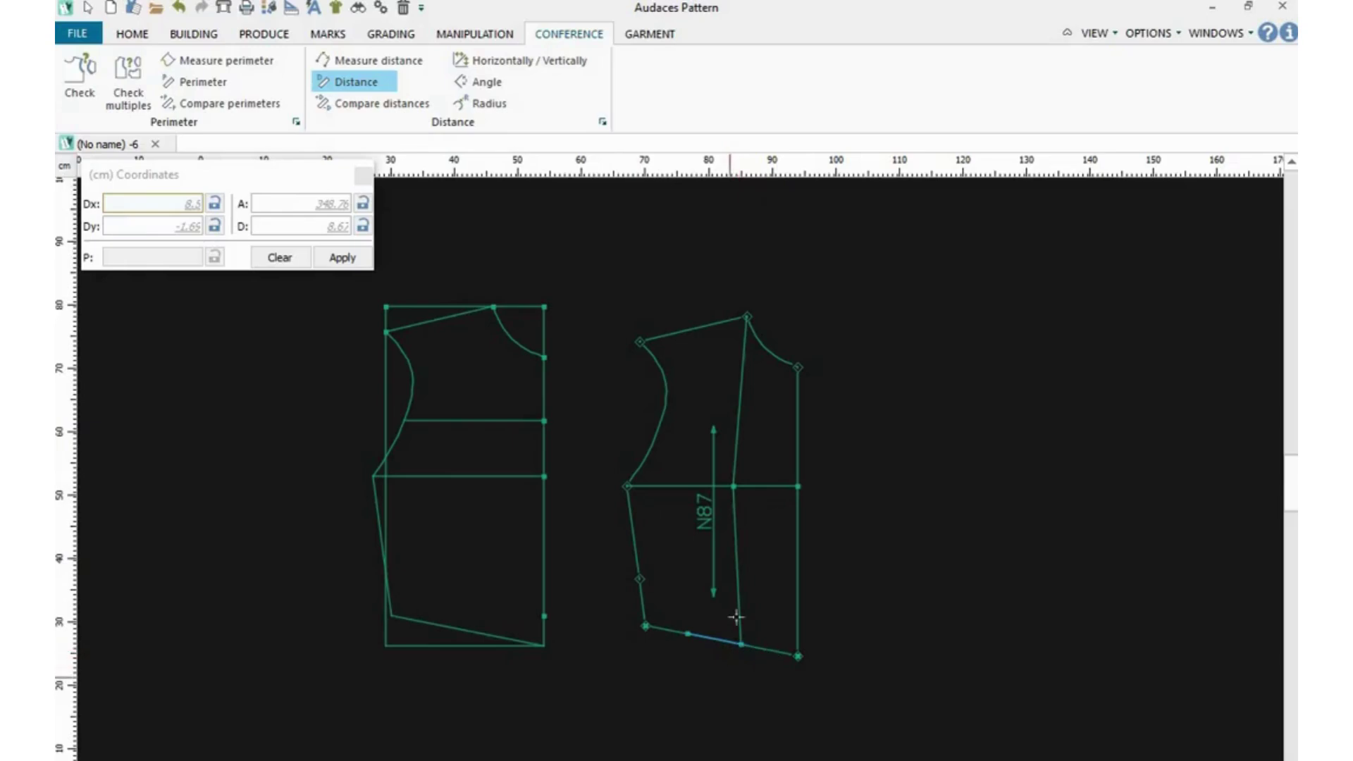
click(734, 486)
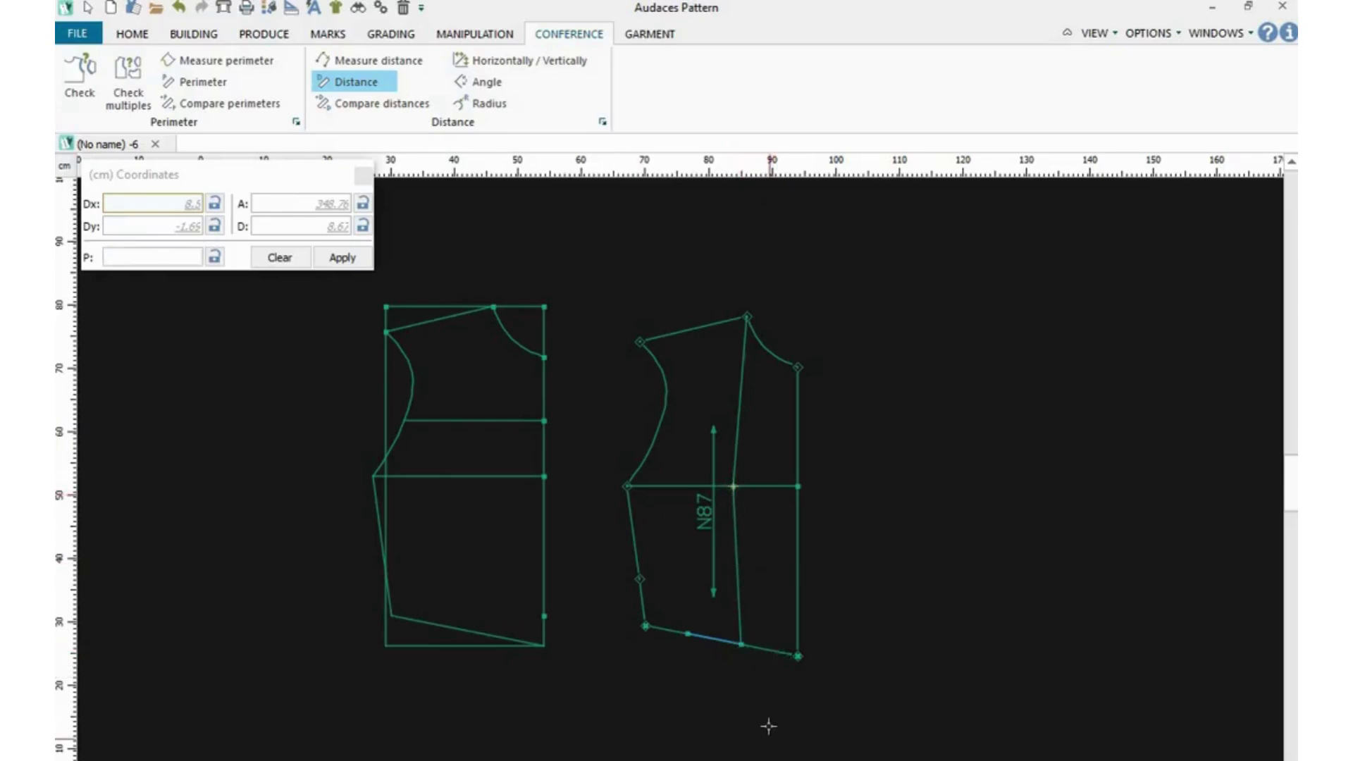
right_click(768, 721)
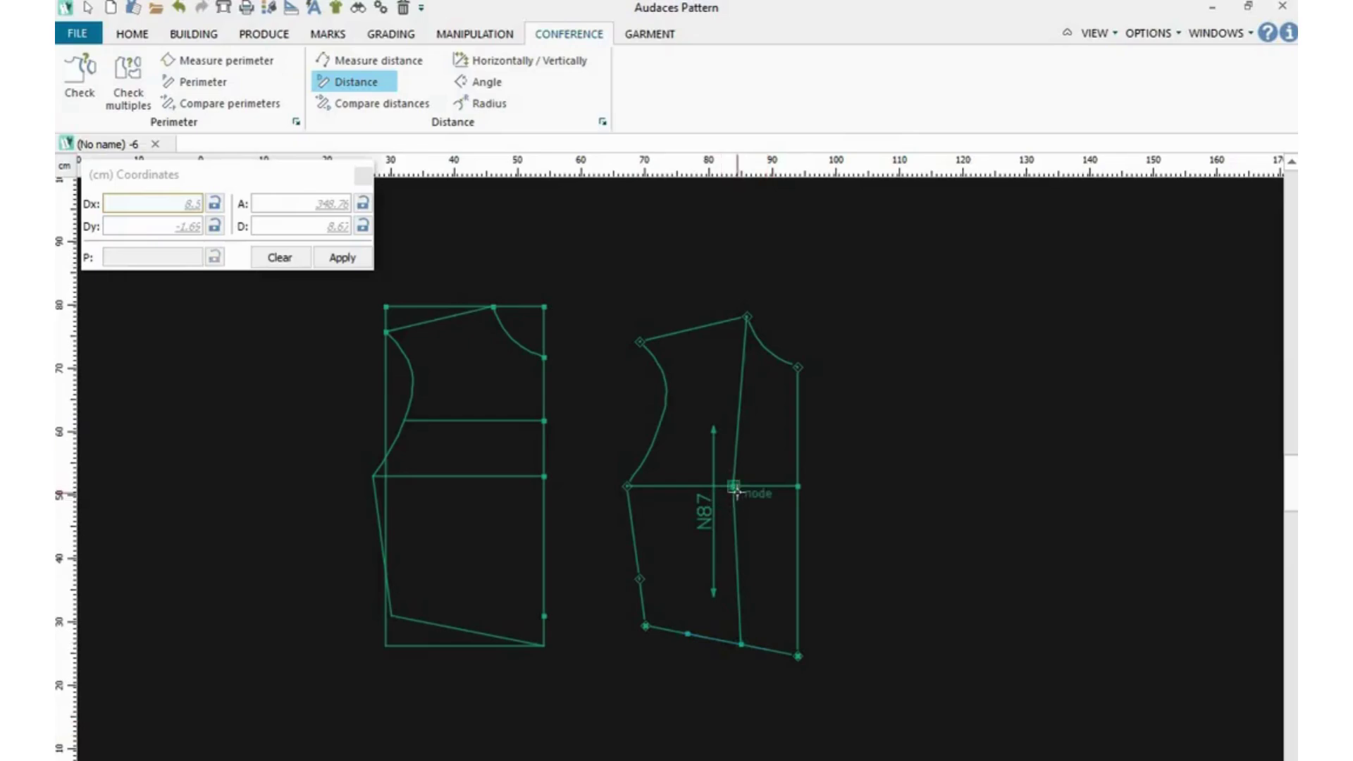
click(735, 487)
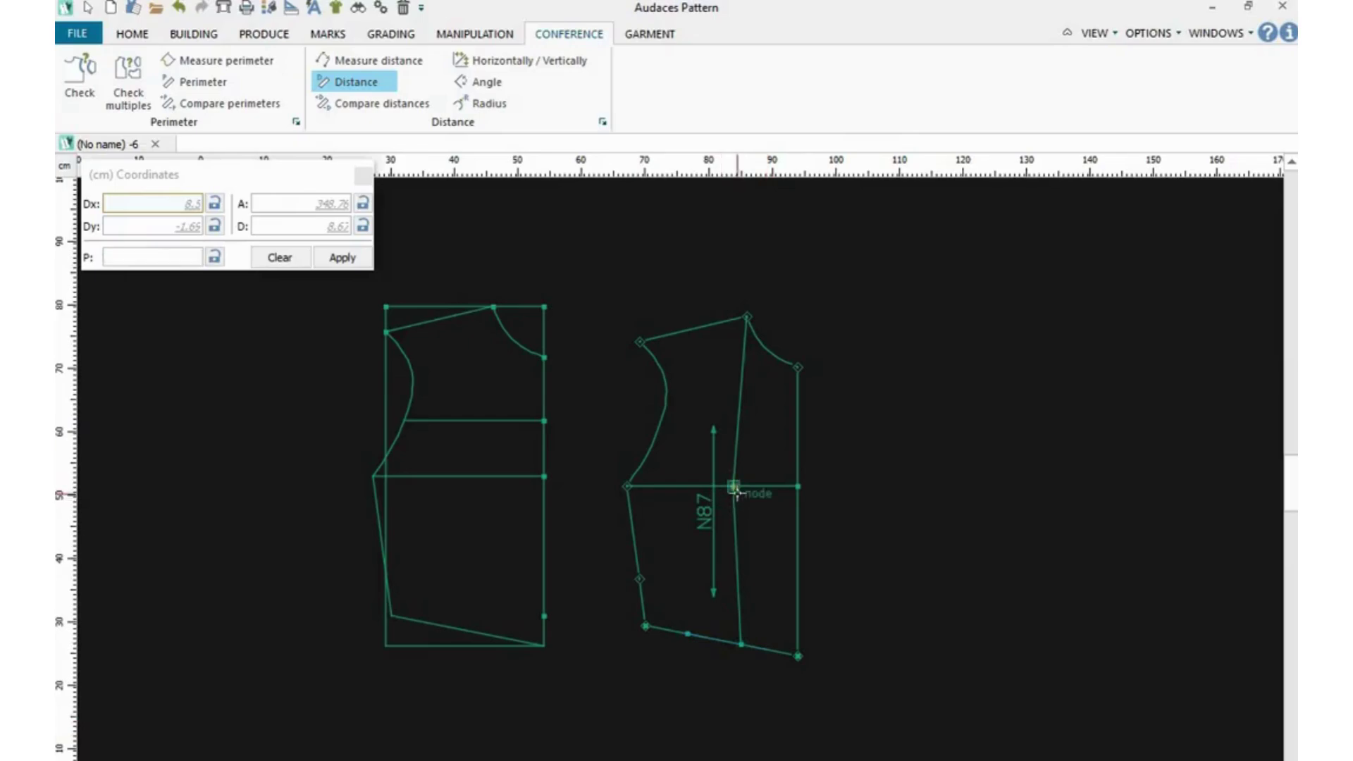
click(741, 645)
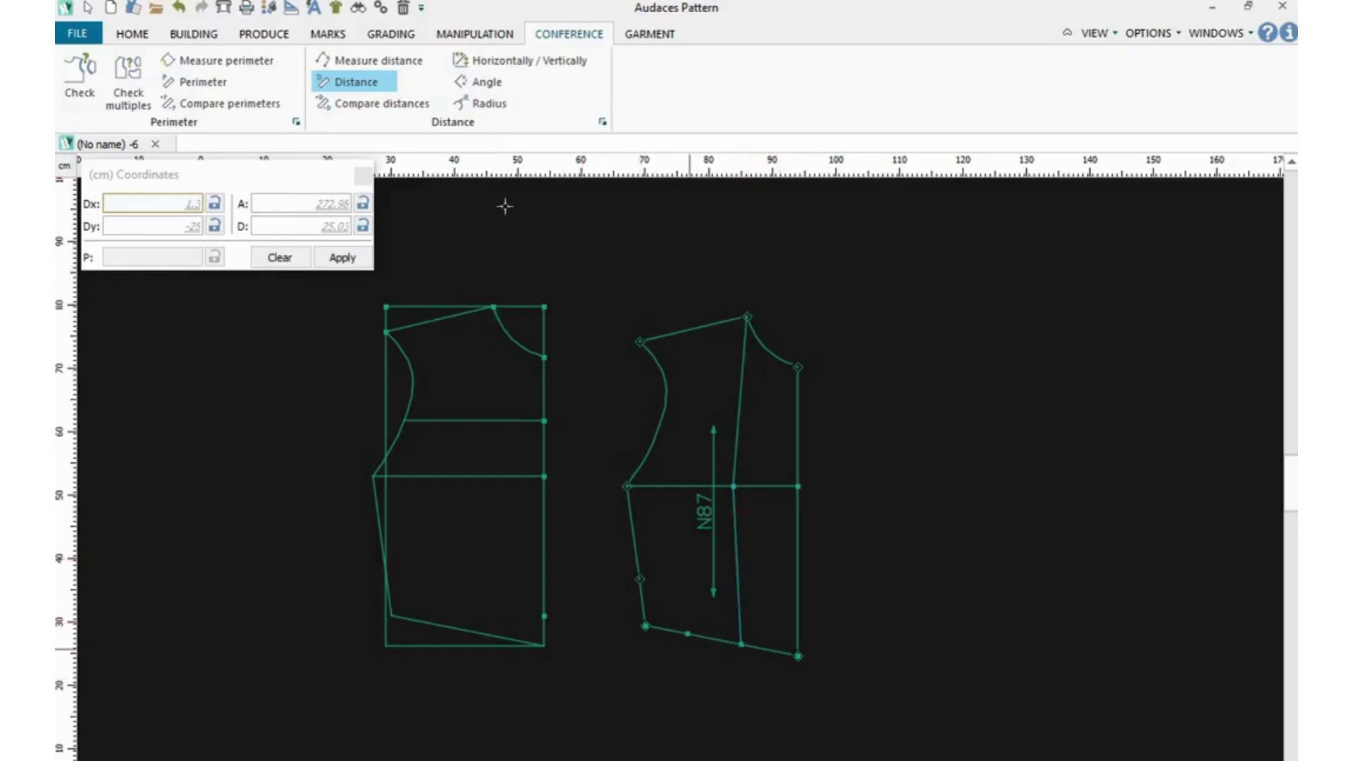
Set up a cut dart with an 8.6 cm opening and a 25.03 cm depth.
click(267, 35)
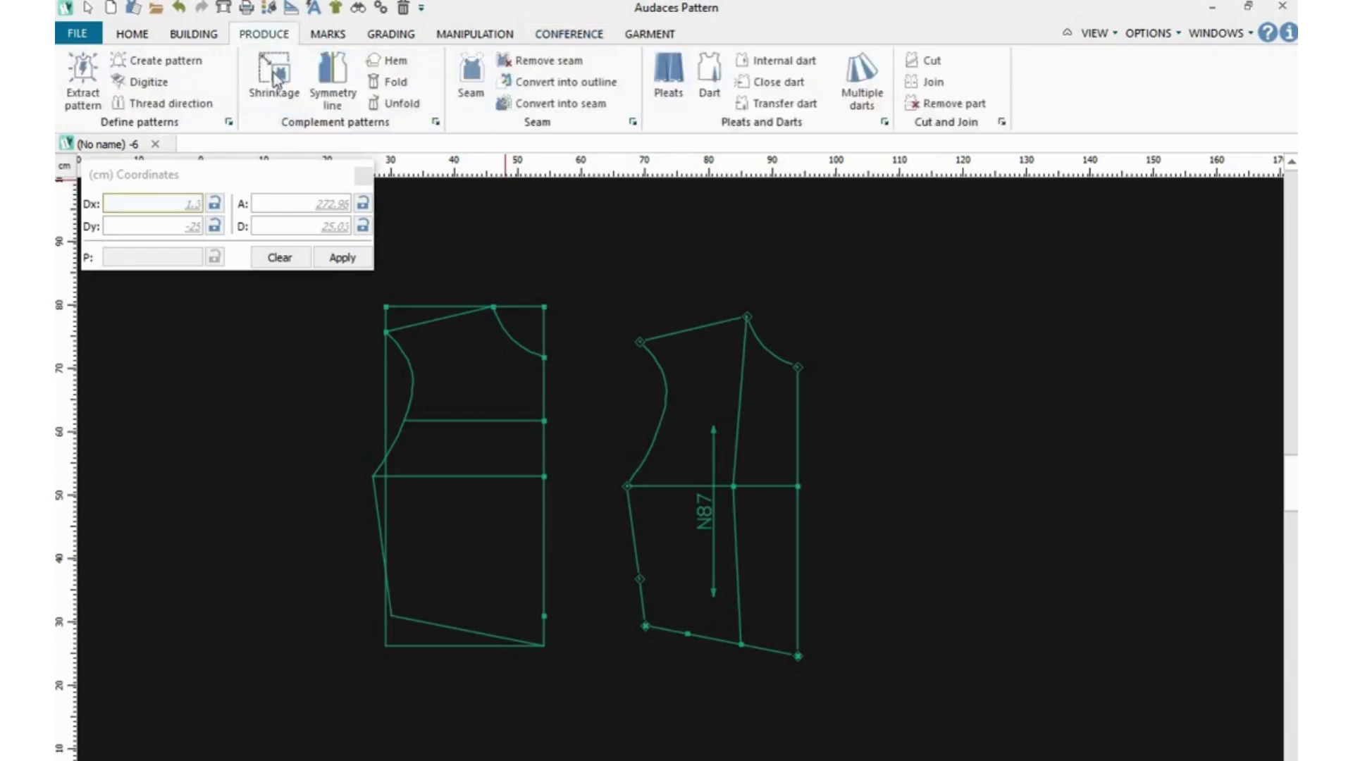
click(708, 91)
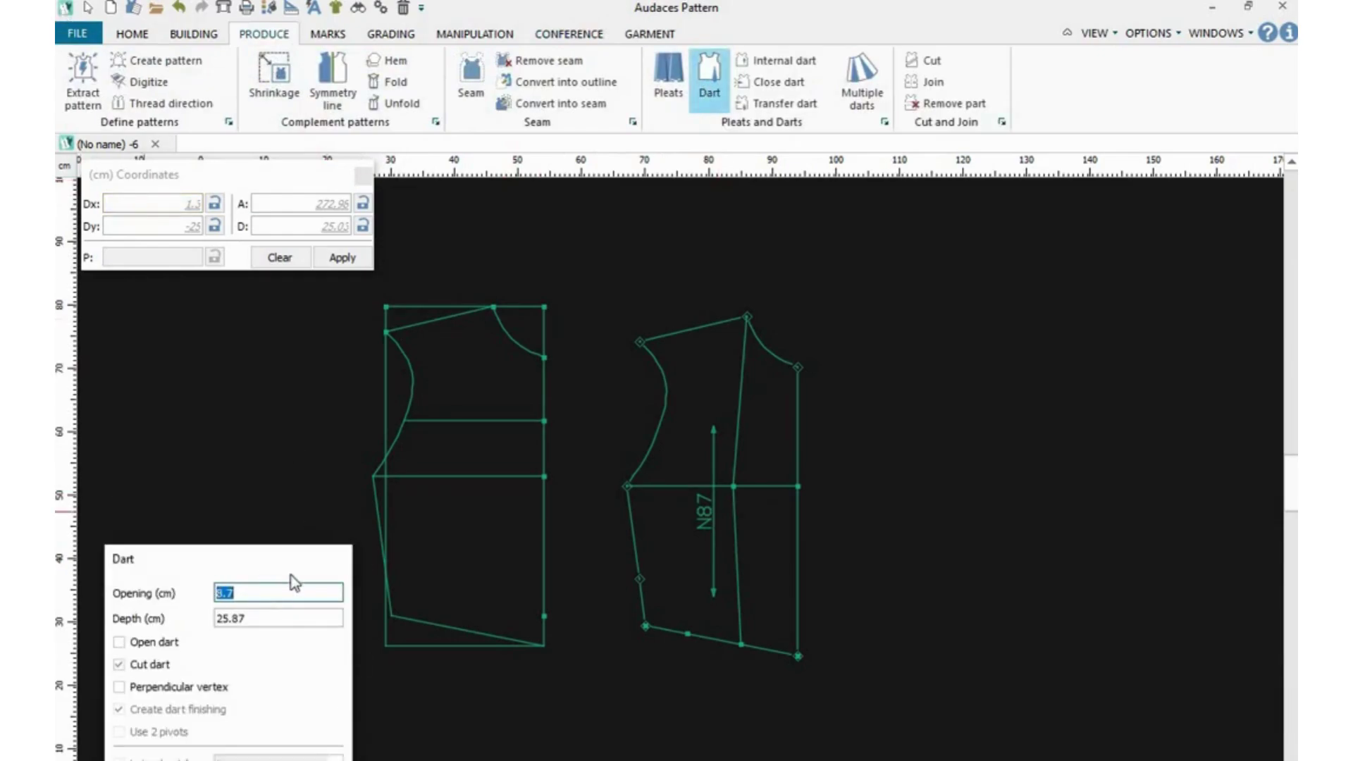
click(236, 593)
click(257, 618)
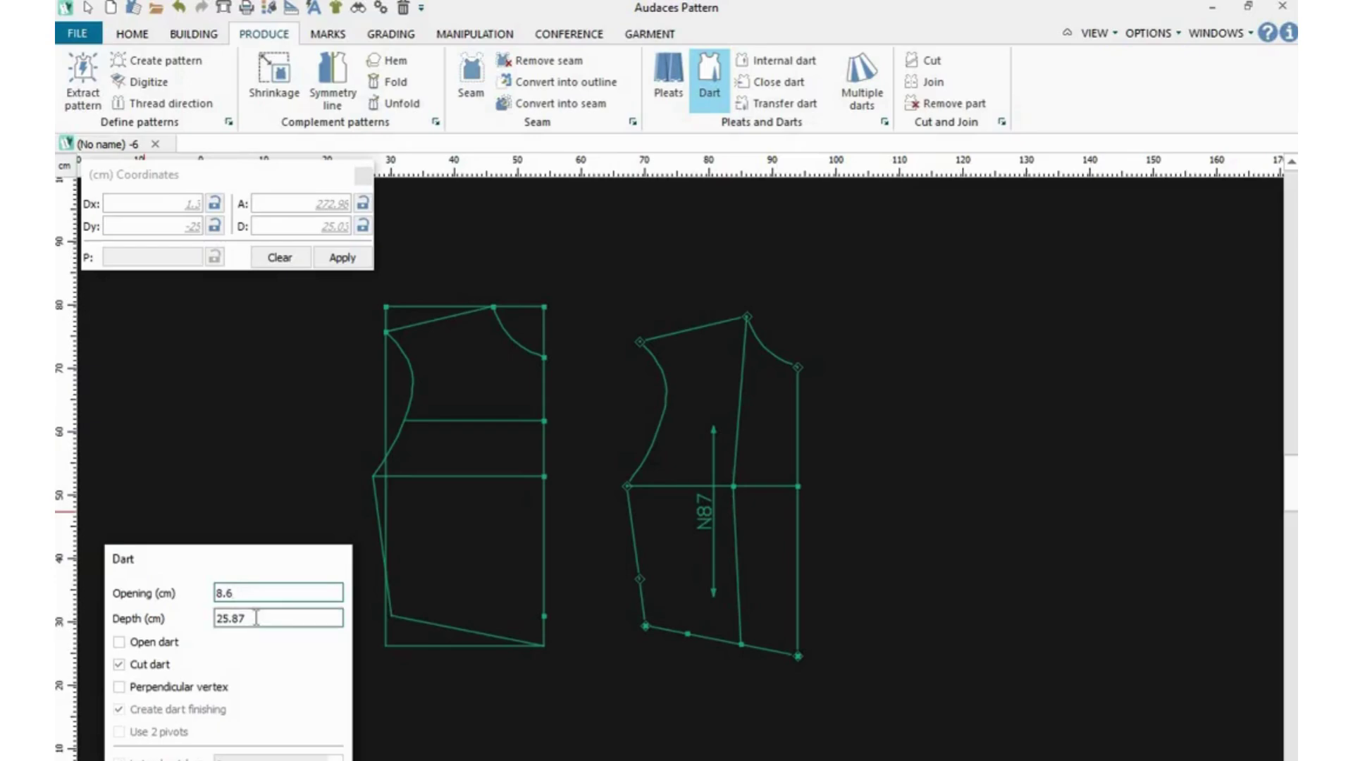
click(256, 618)
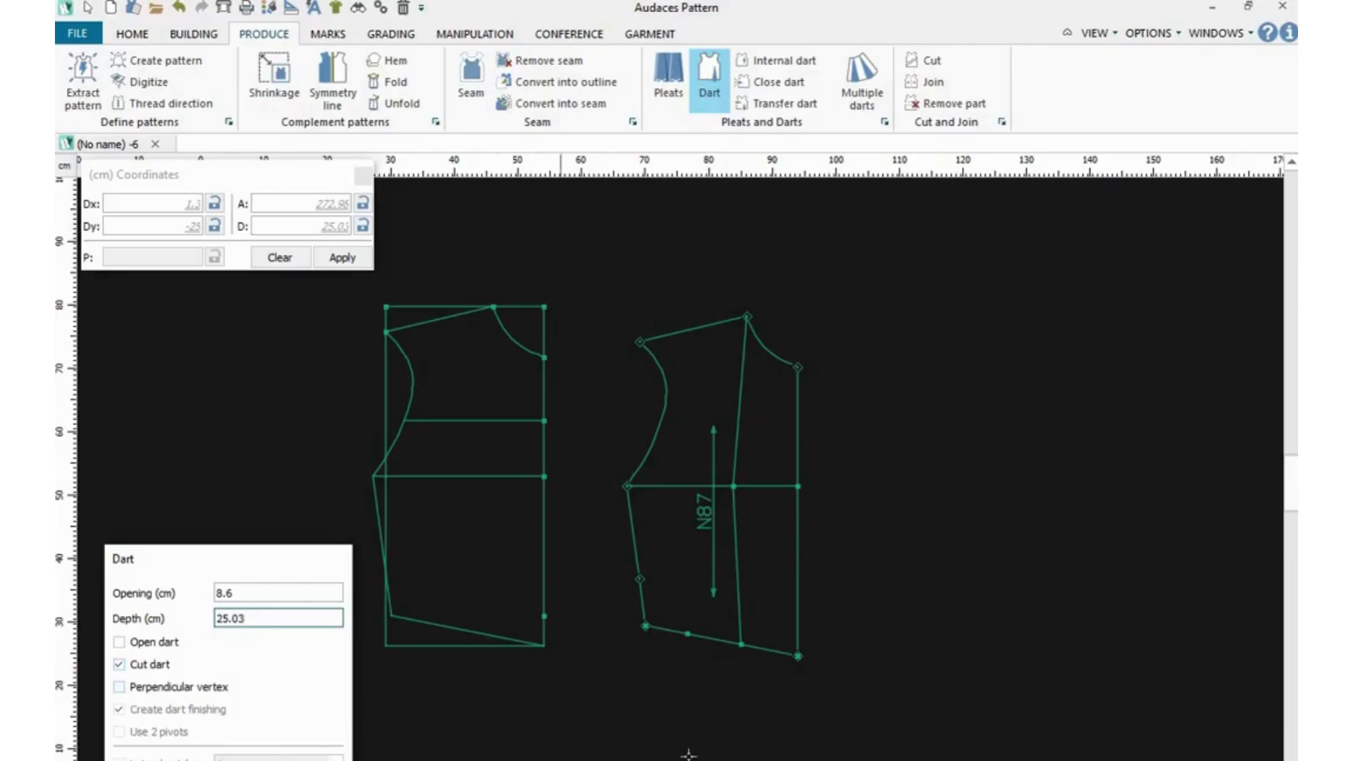
Place the dart on the hem between the two marked points, with its vertex at the point on the horizontal line.
click(738, 643)
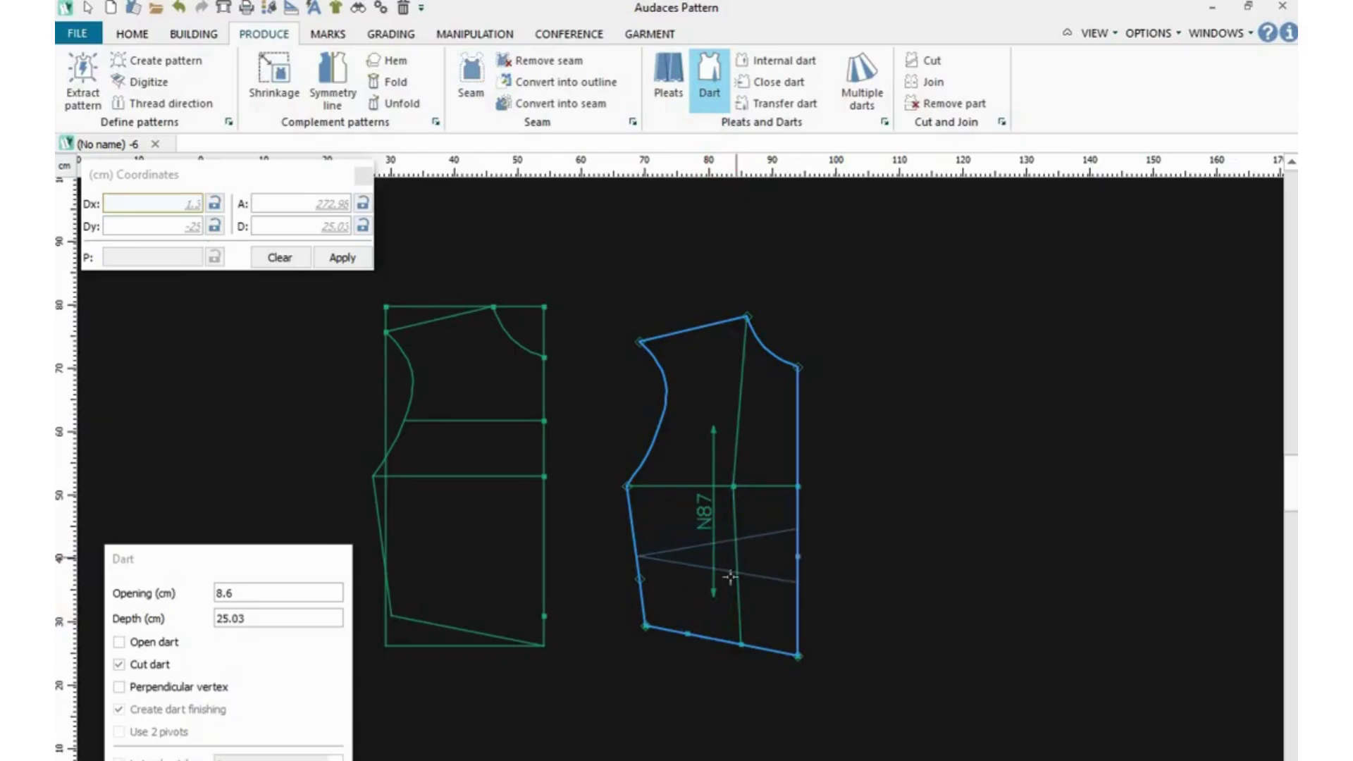
click(713, 600)
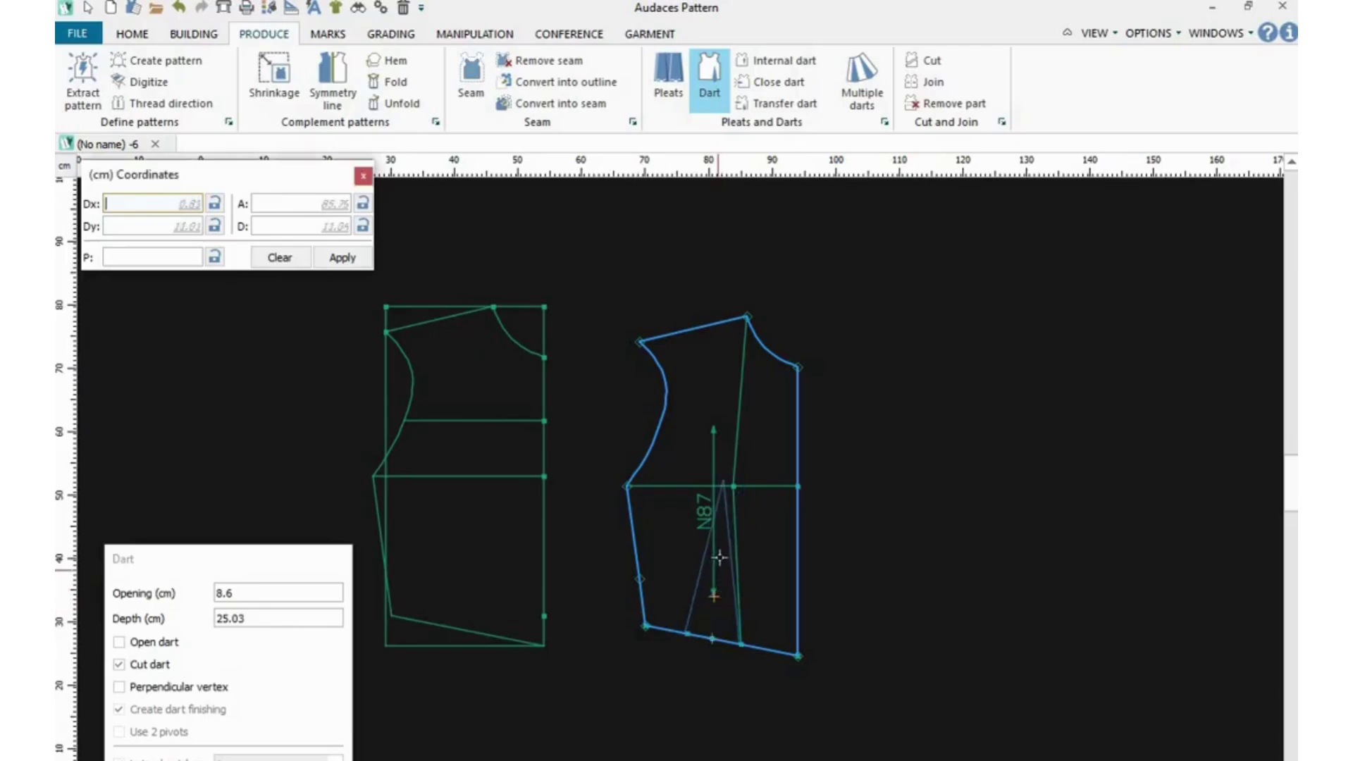
click(734, 486)
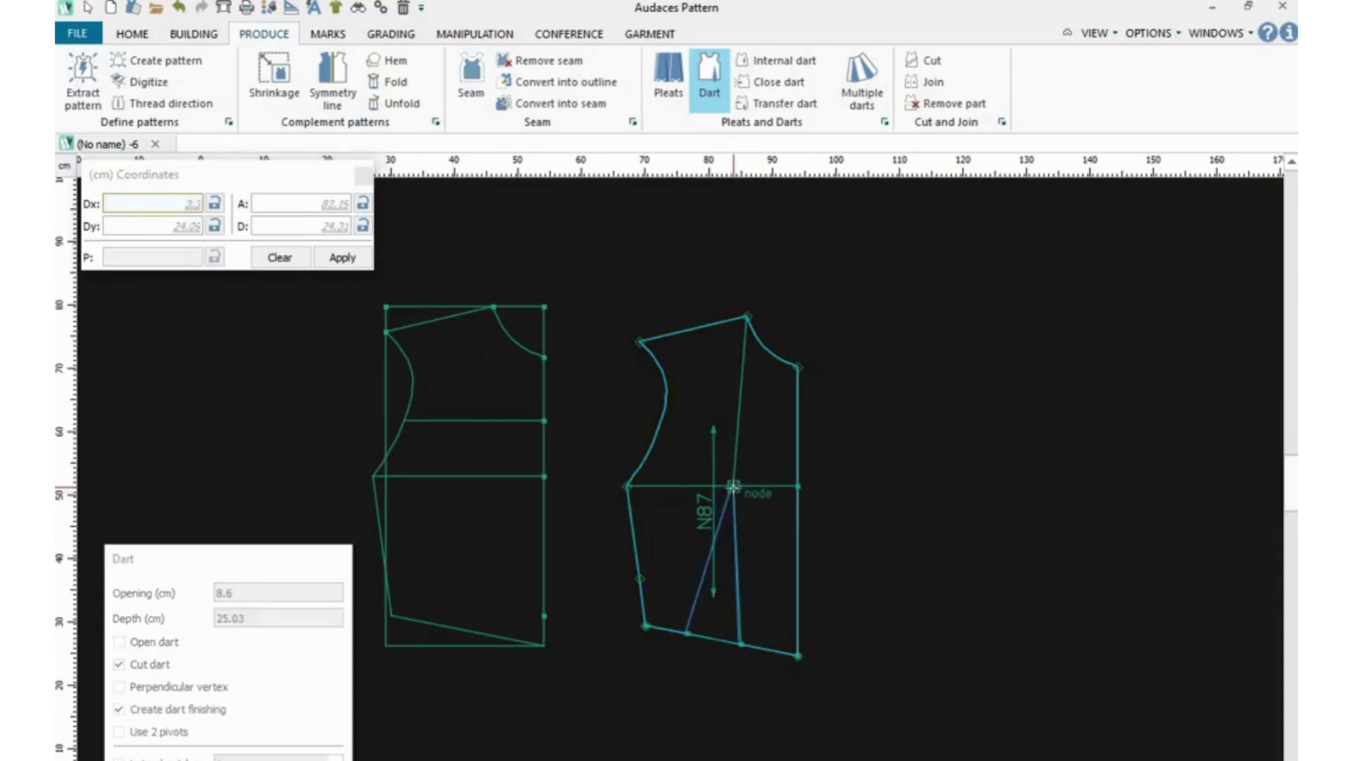
click(685, 633)
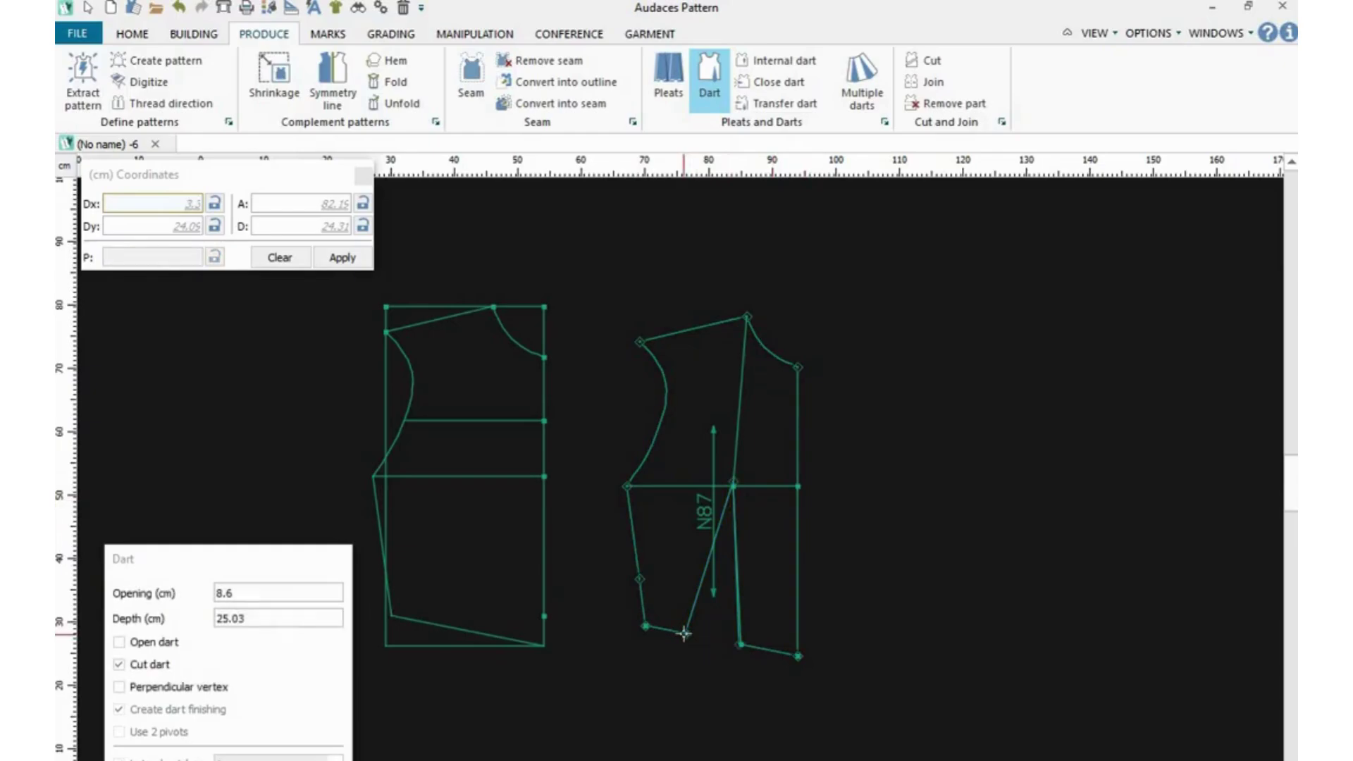
key(Escape)
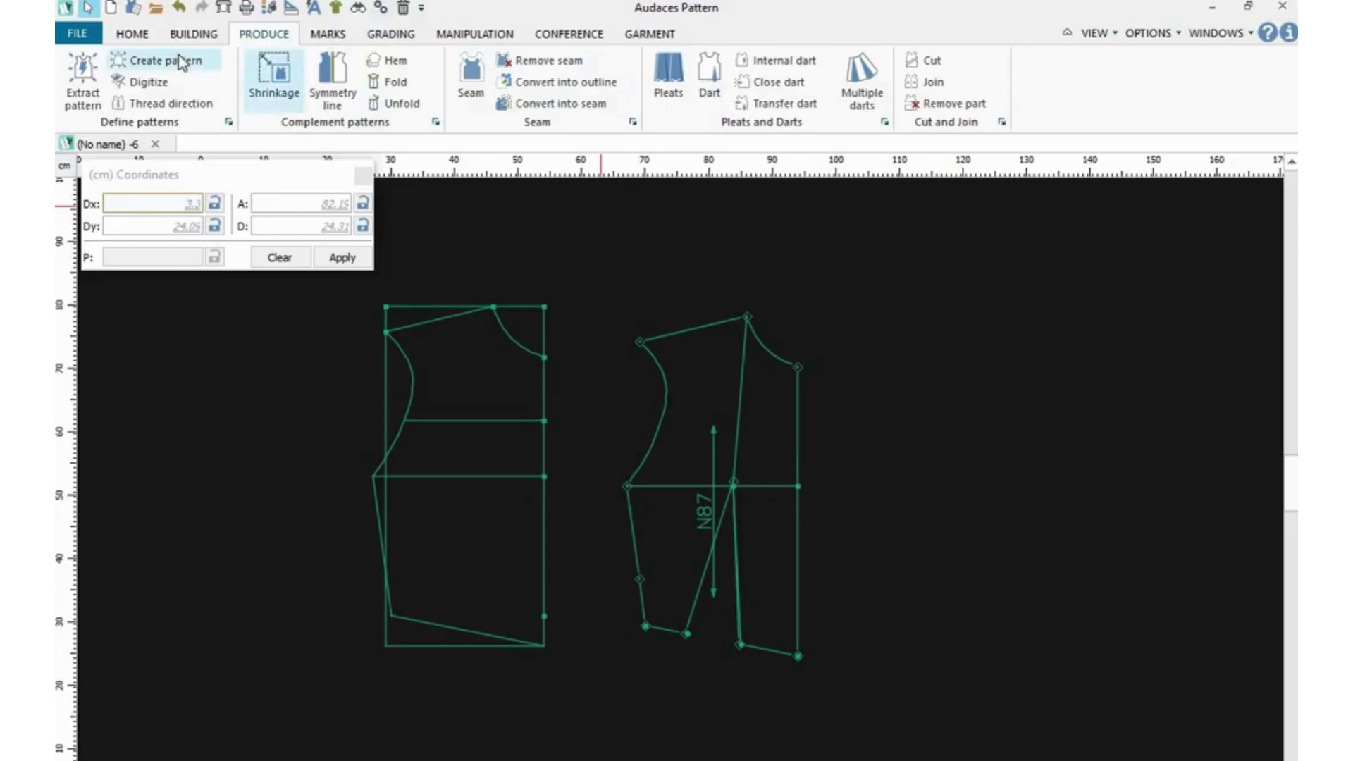
Draw a line about 26.4 cm long from the dart vertex down between the two dart legs.
click(189, 34)
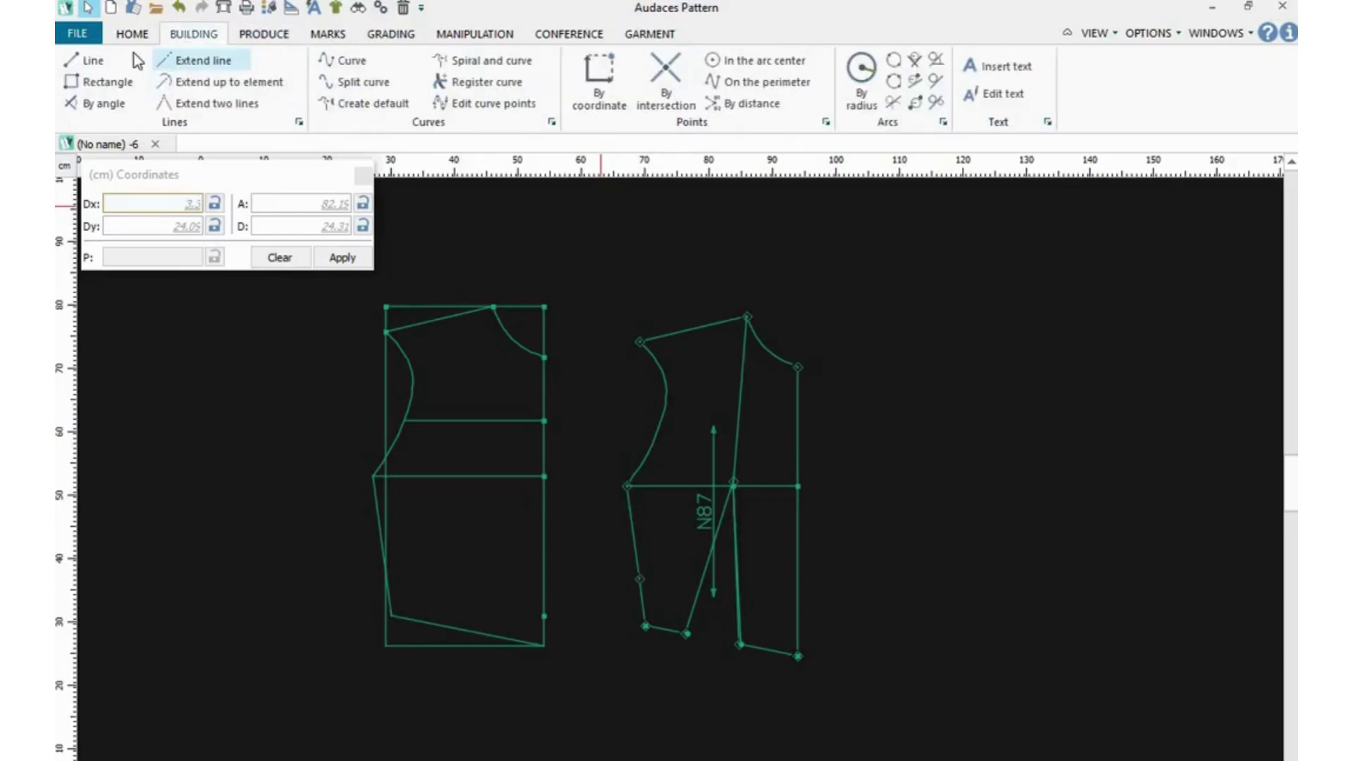
click(90, 61)
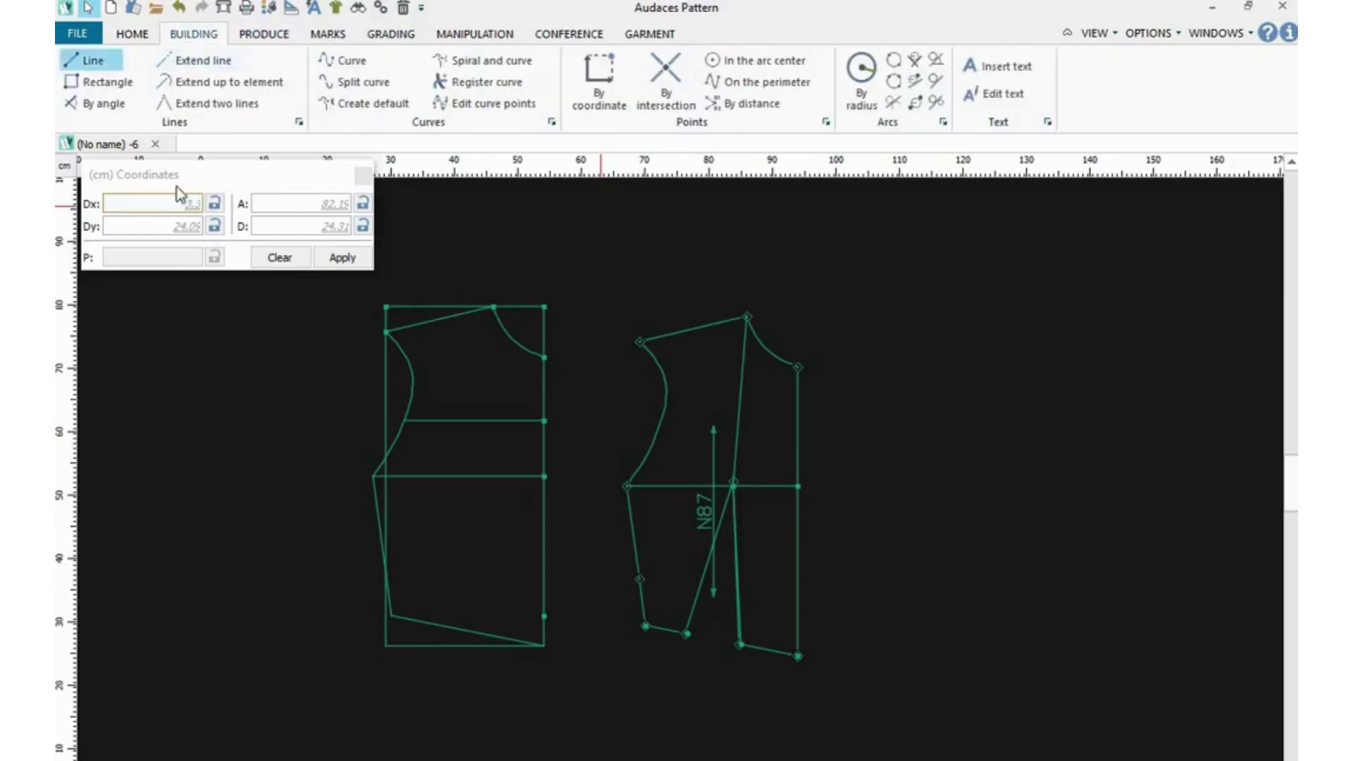
click(733, 483)
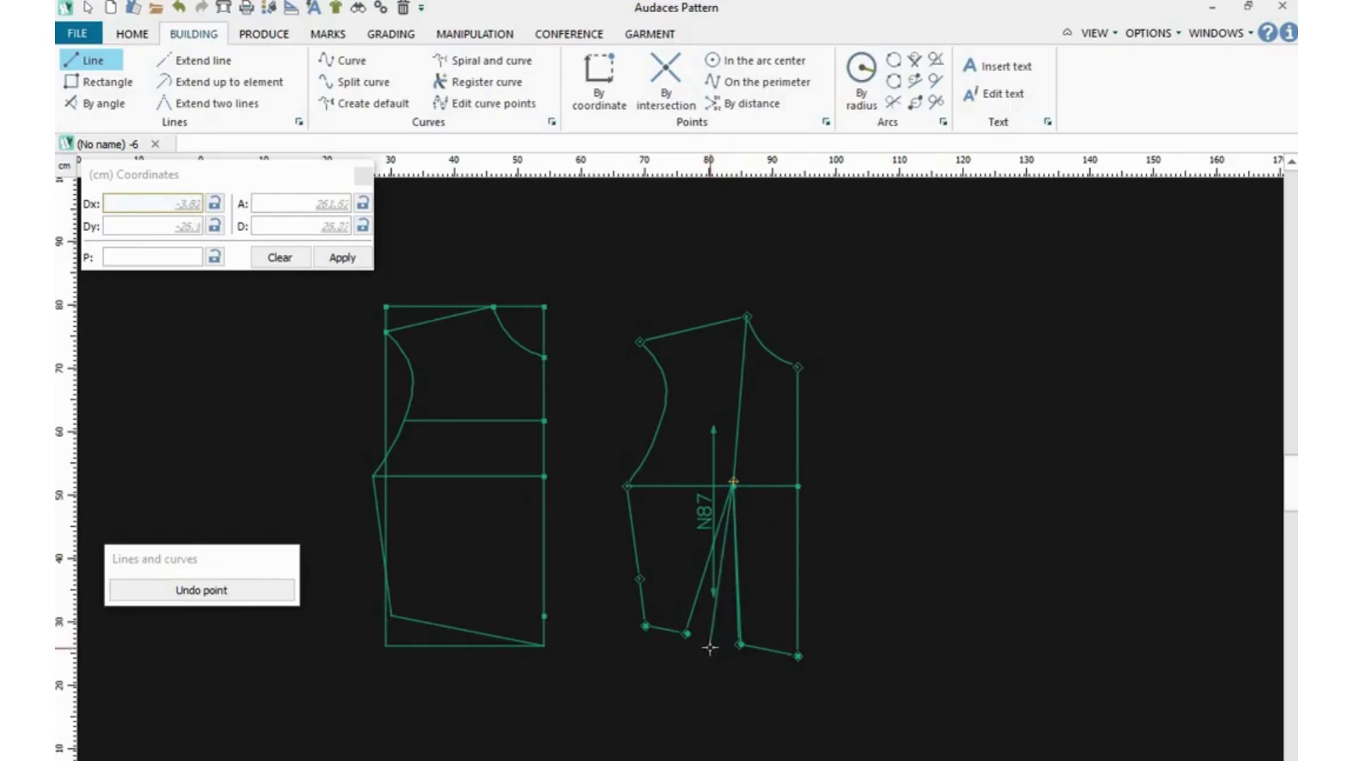
click(709, 648)
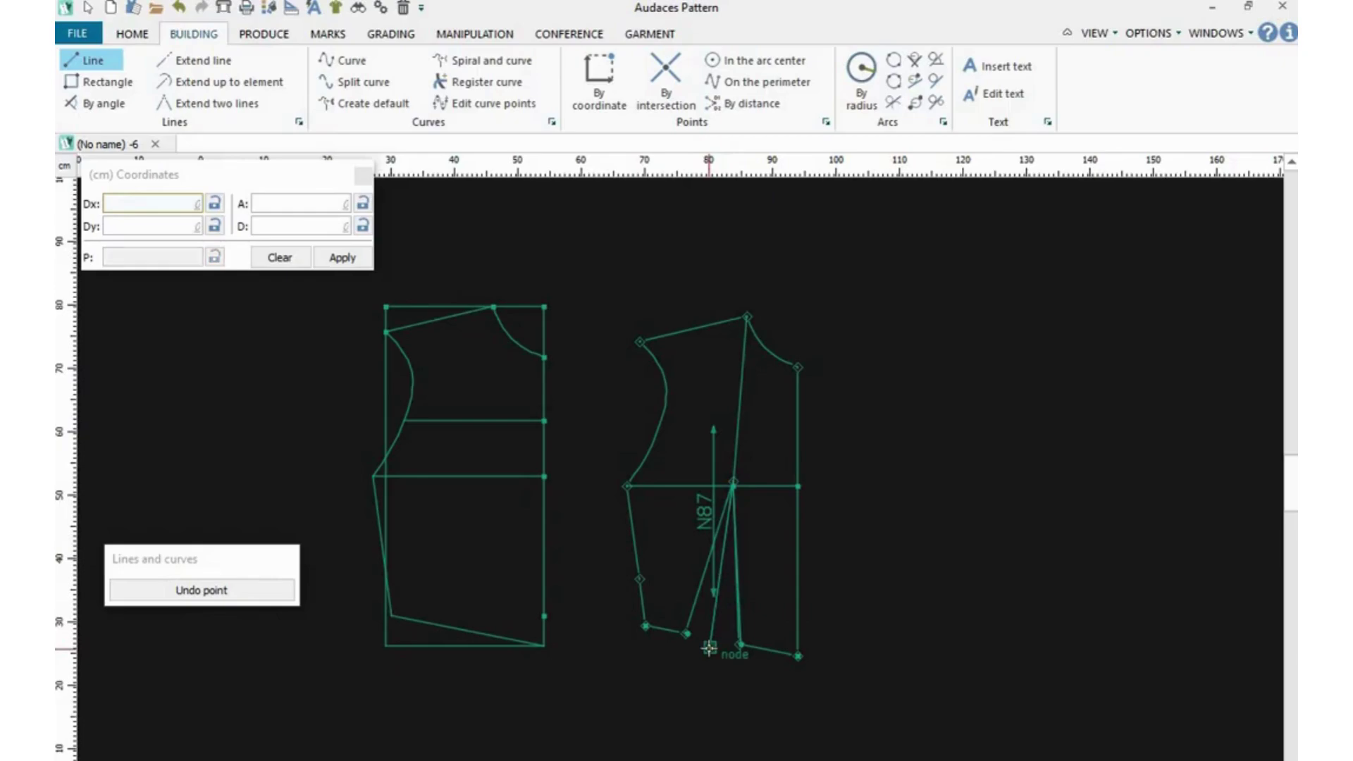
key(Escape)
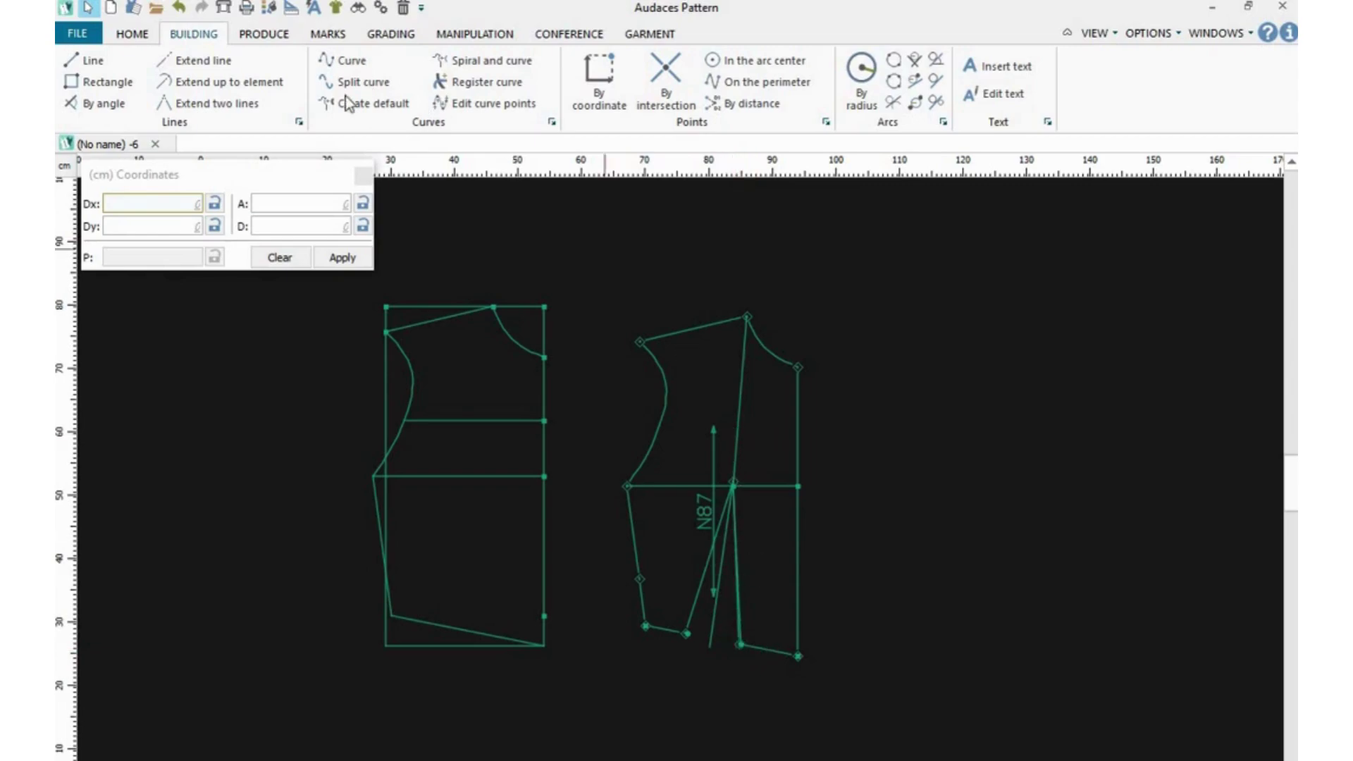
Redefine the length of the line between the dart legs to 25.03 cm in uni-directional mode.
click(462, 35)
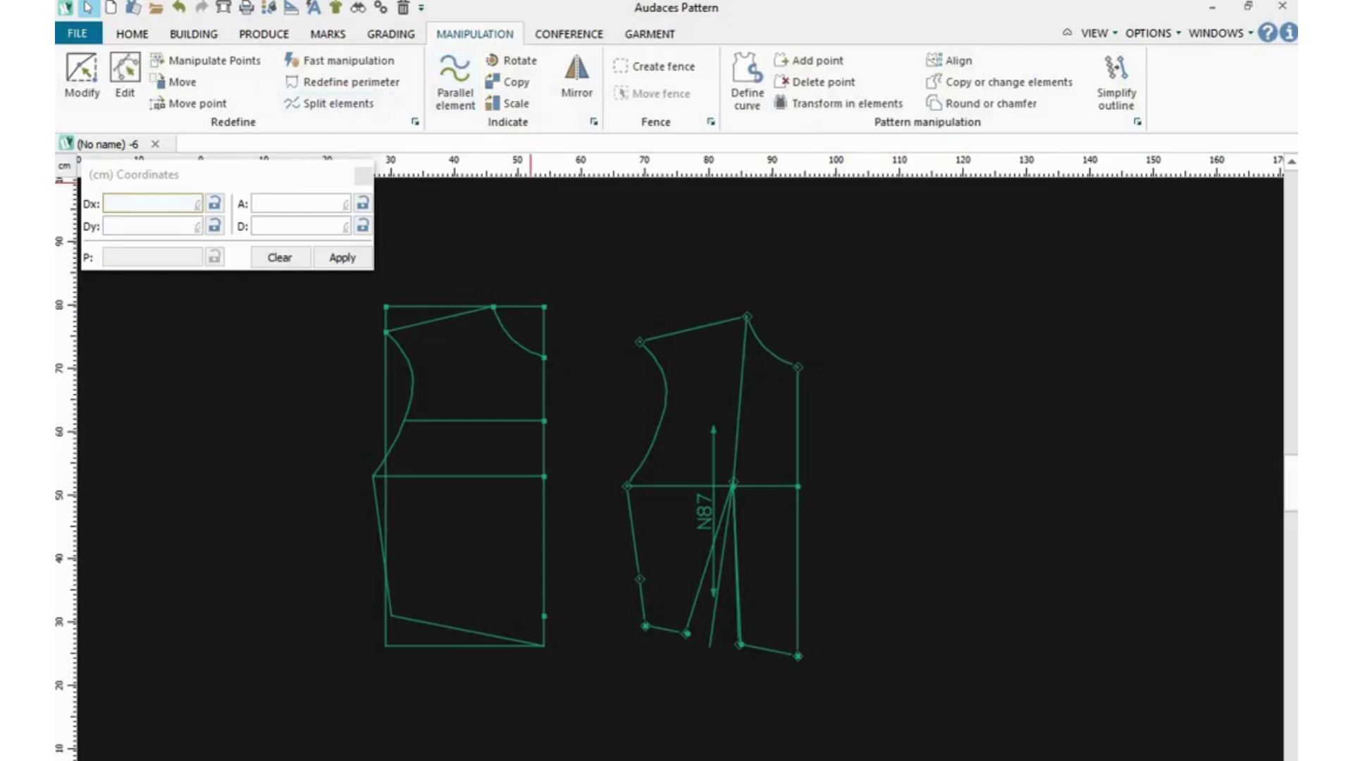
click(351, 89)
click(181, 633)
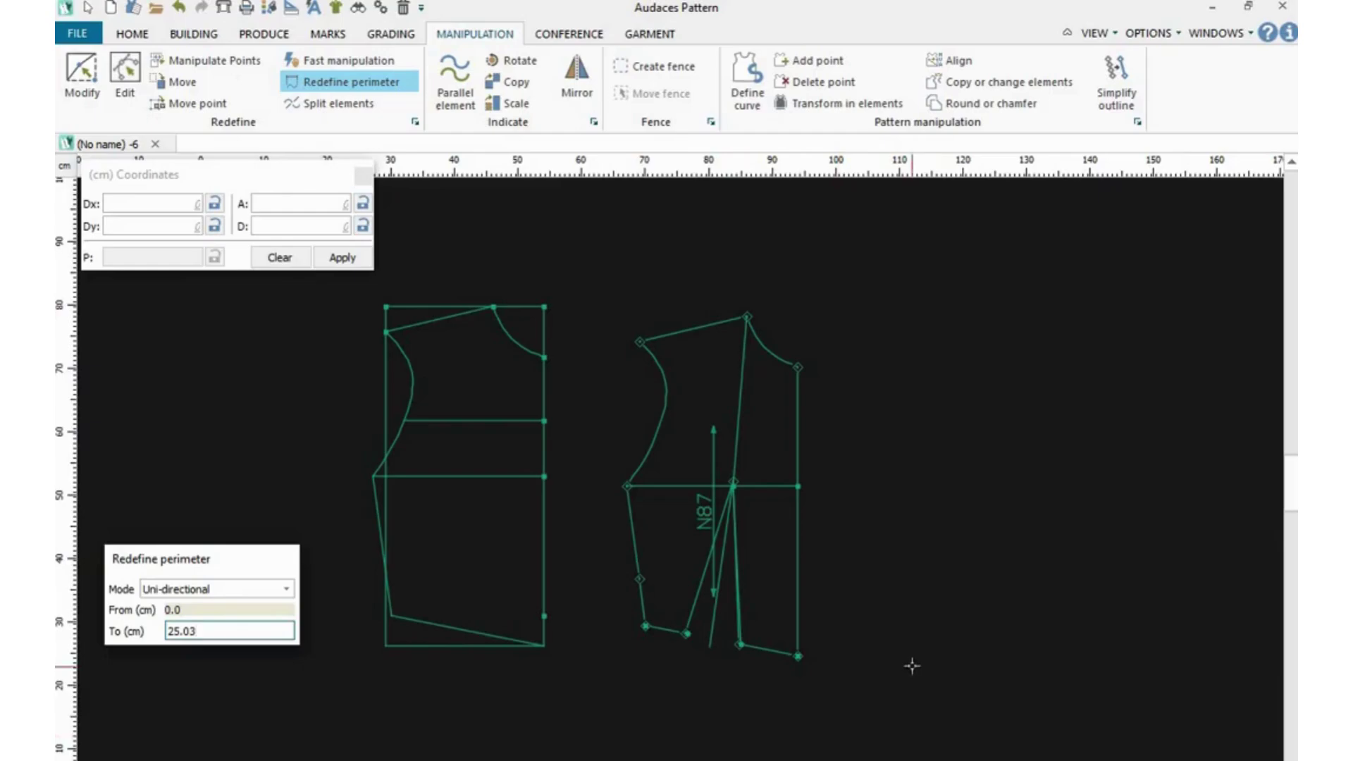
click(713, 629)
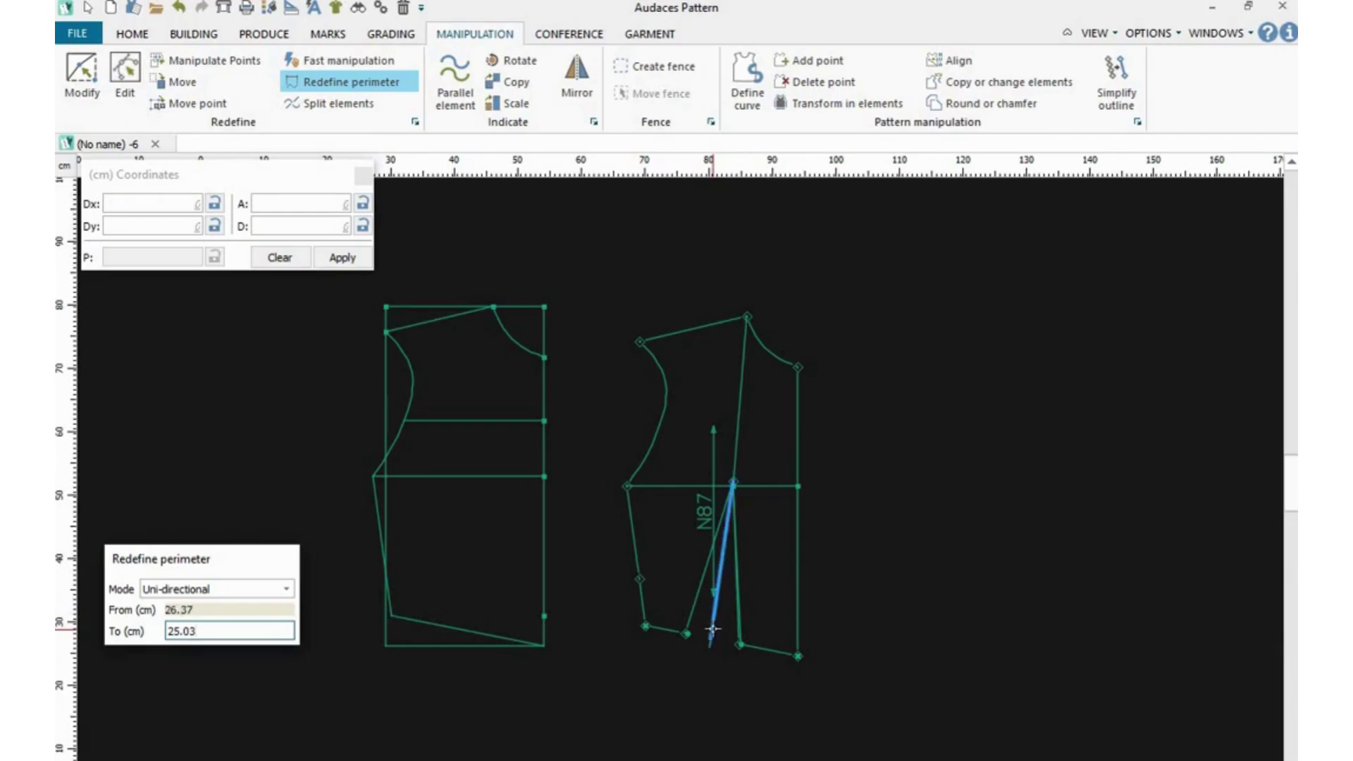
key(Return)
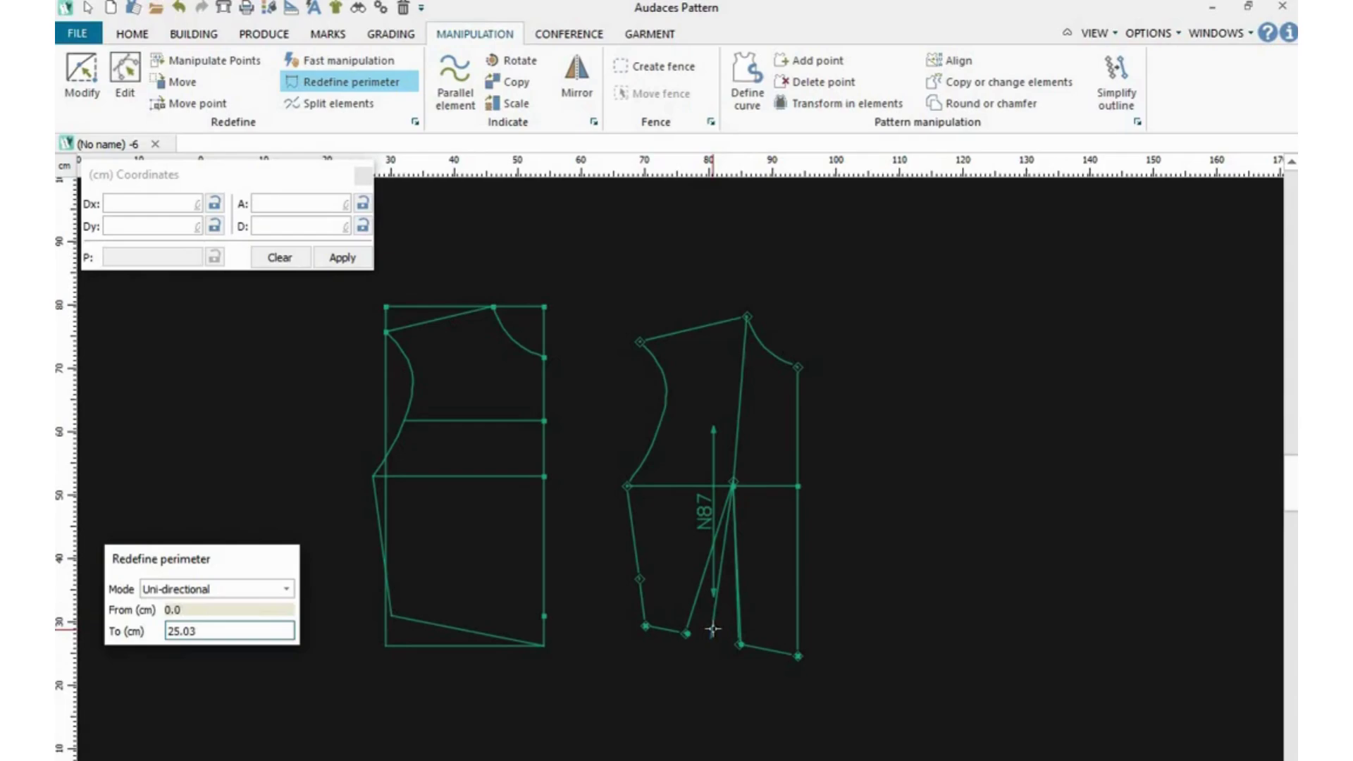
key(Escape)
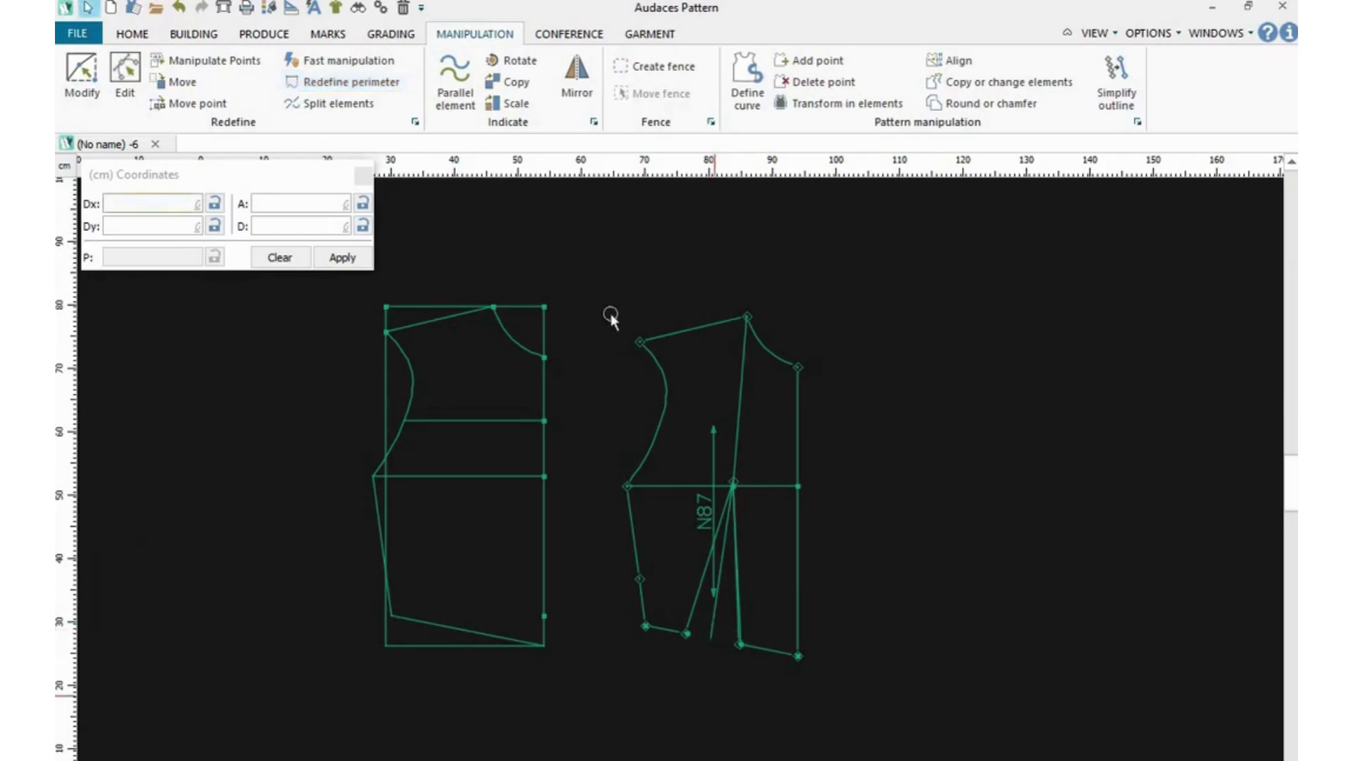
Redefine the perimeter of the dart leg nearest the side seam to 25.03 cm in uni-directional mode.
click(355, 84)
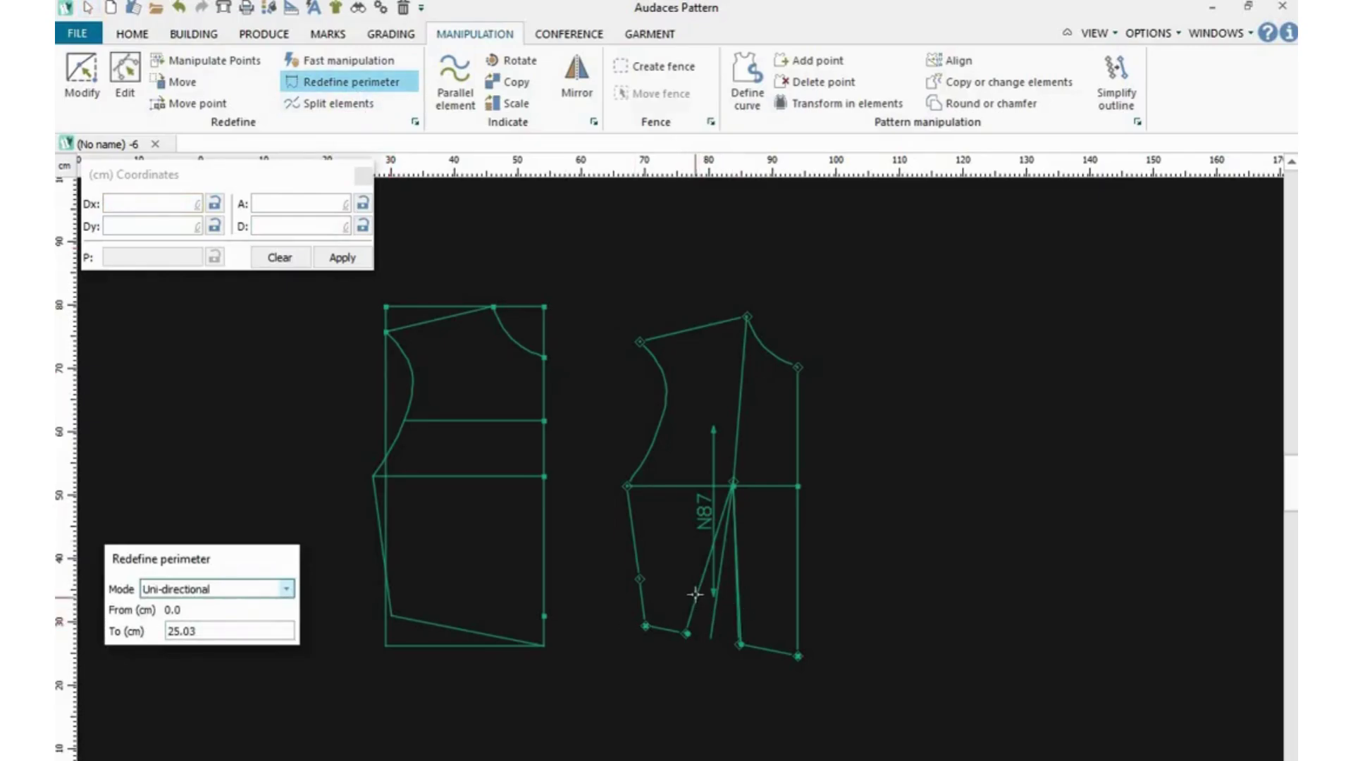
click(695, 604)
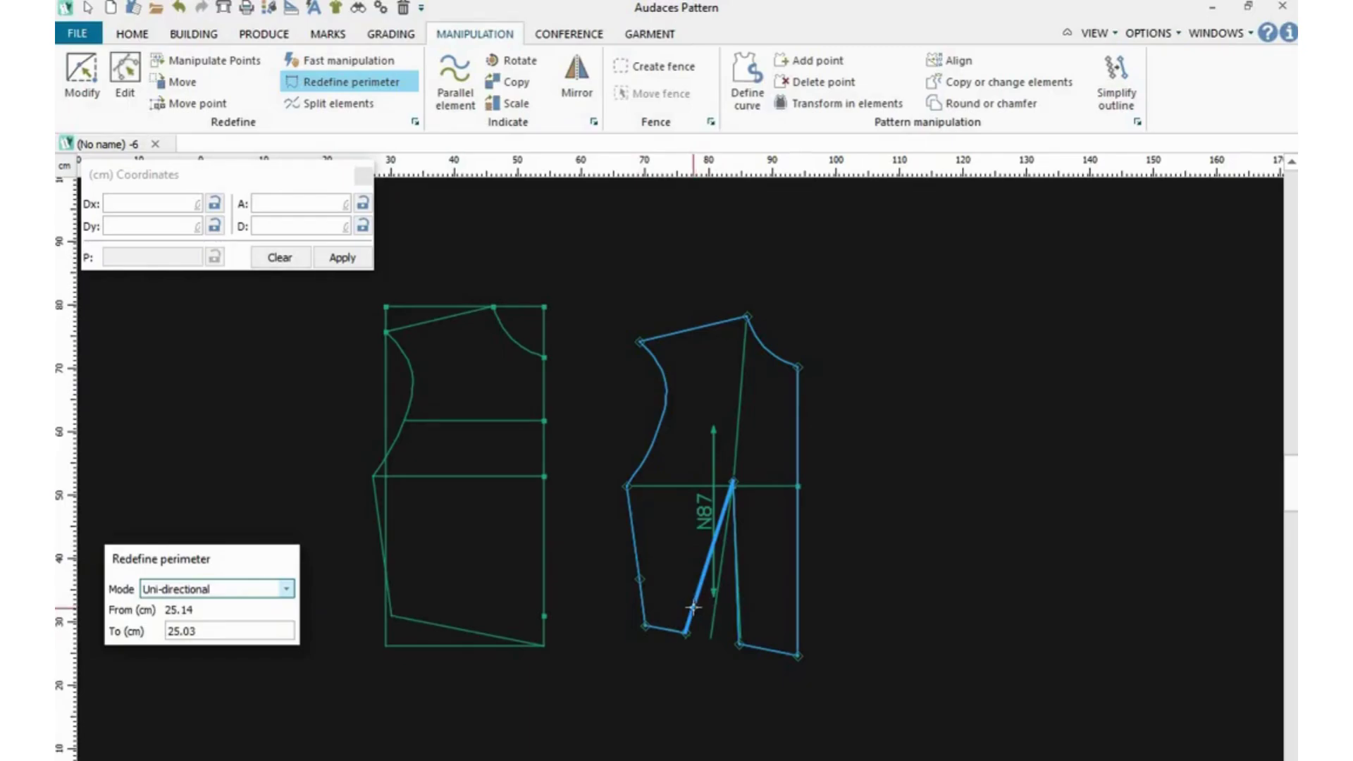
click(693, 608)
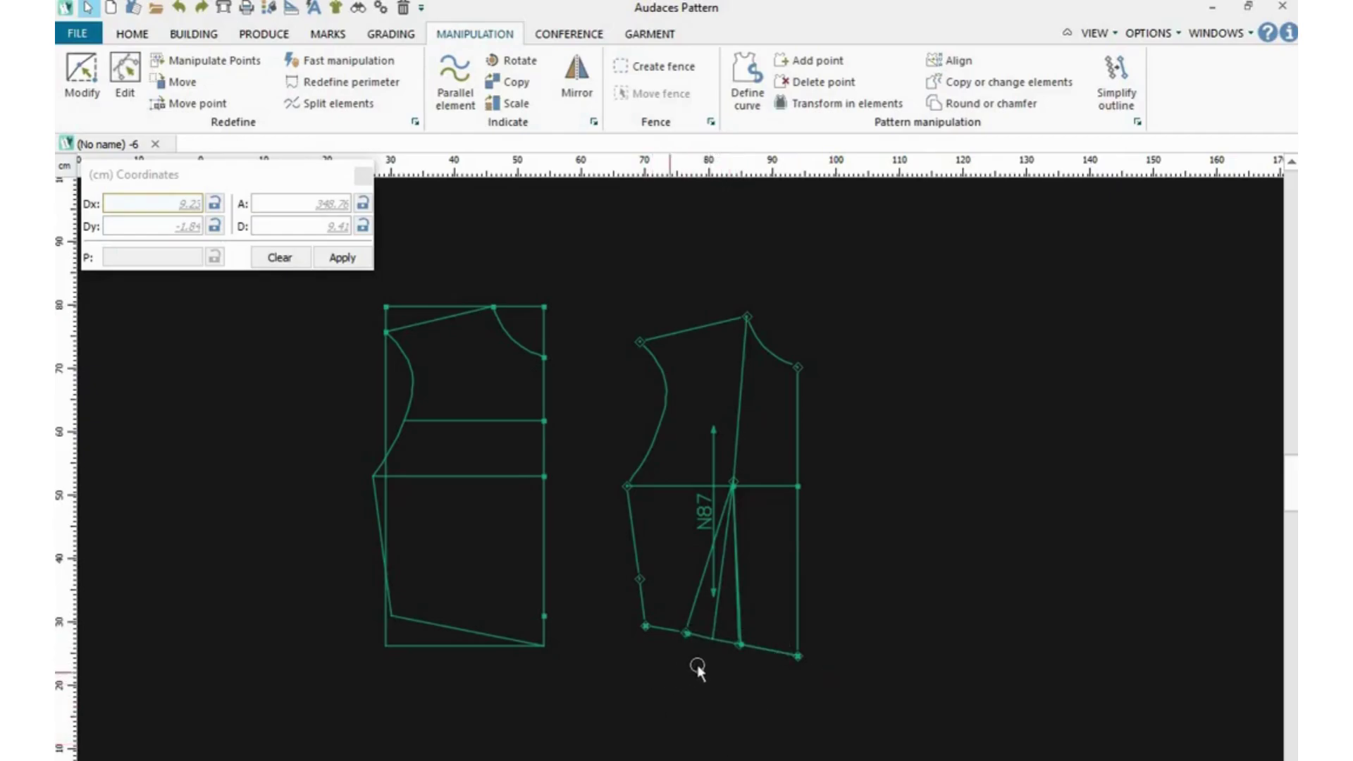
Draw a connected hem line from the side-seam dart leg through the middle line's end and the other leg to the straight-edge corner.
click(206, 36)
click(103, 62)
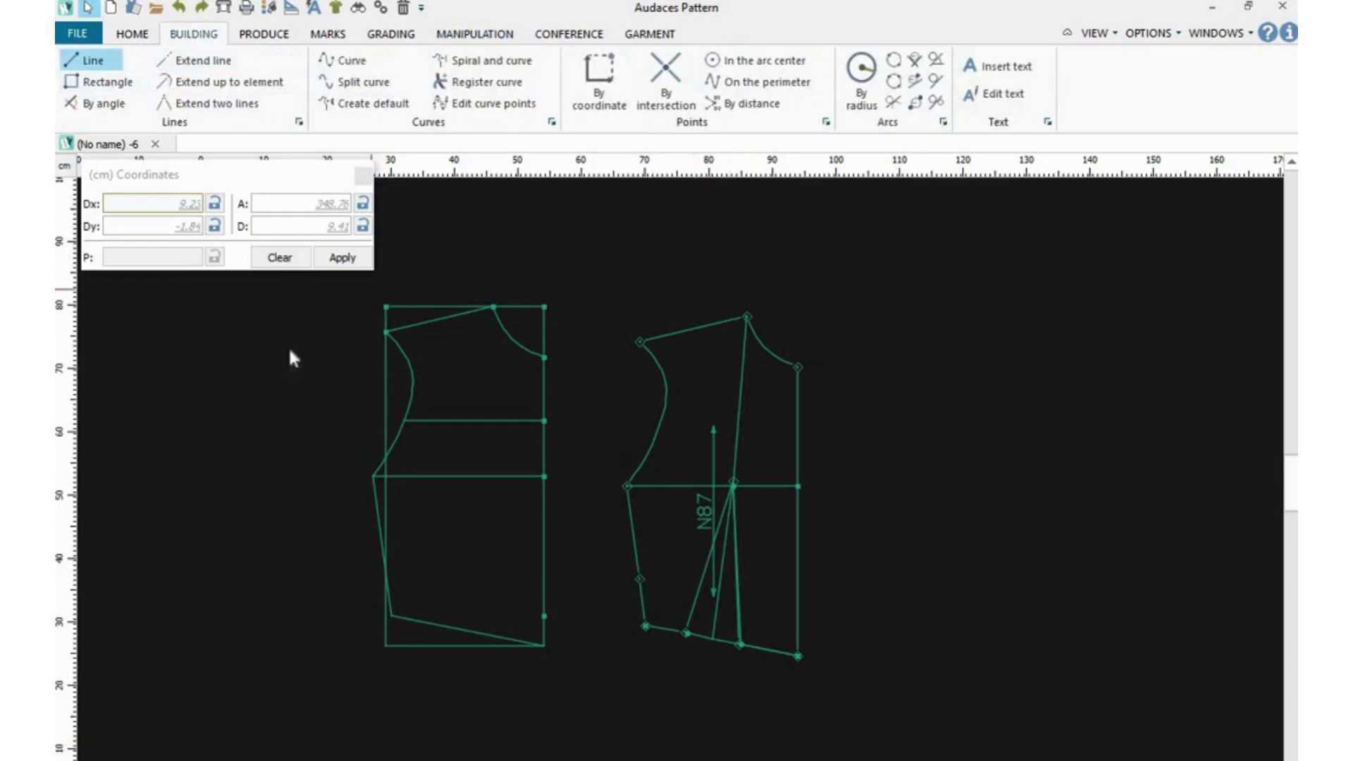
click(688, 625)
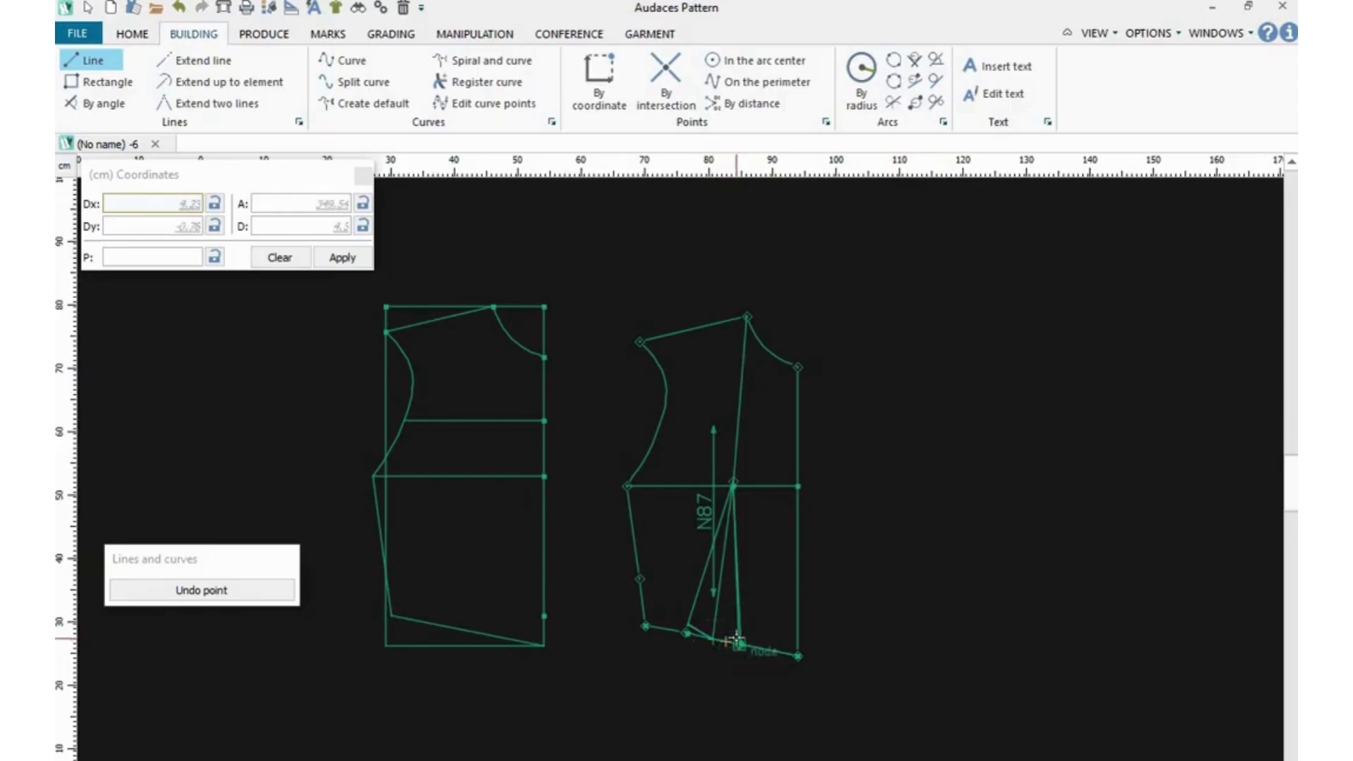
click(740, 638)
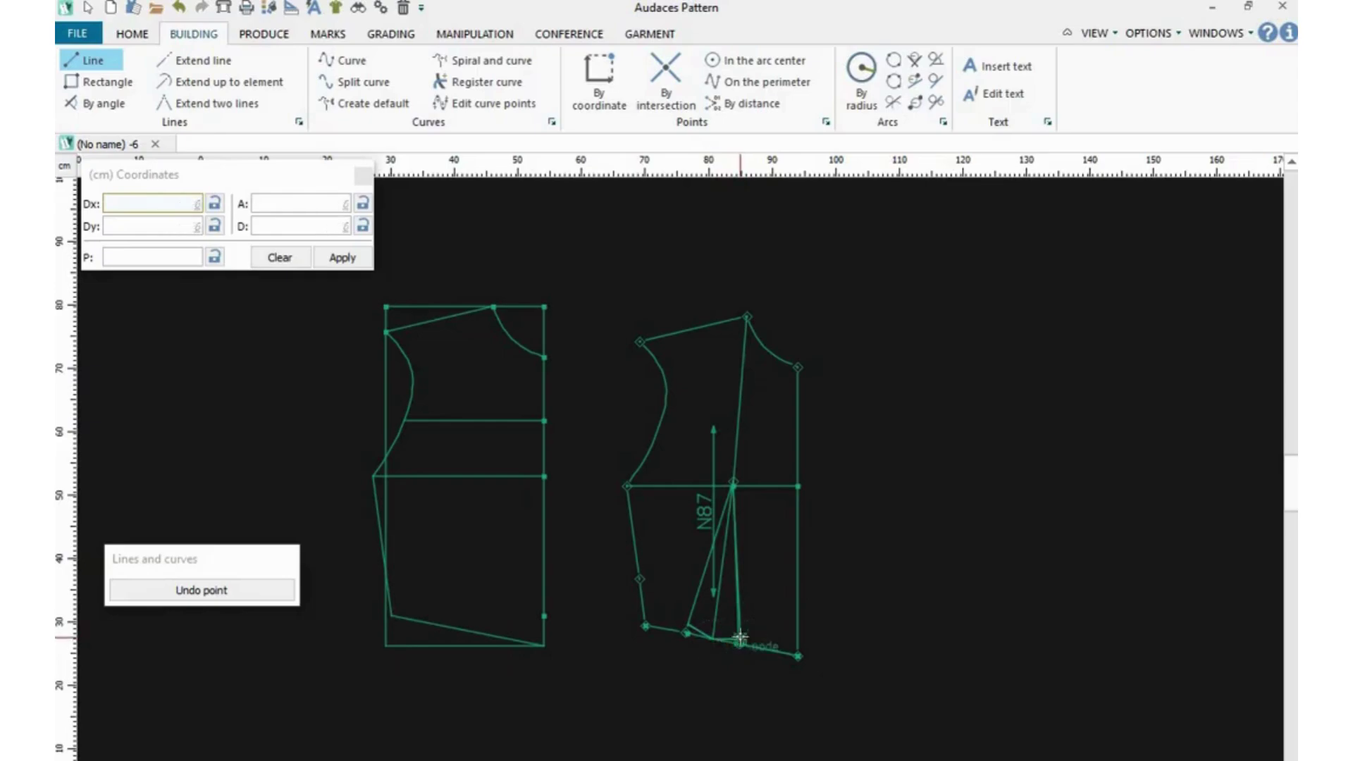
click(799, 657)
right_click(799, 657)
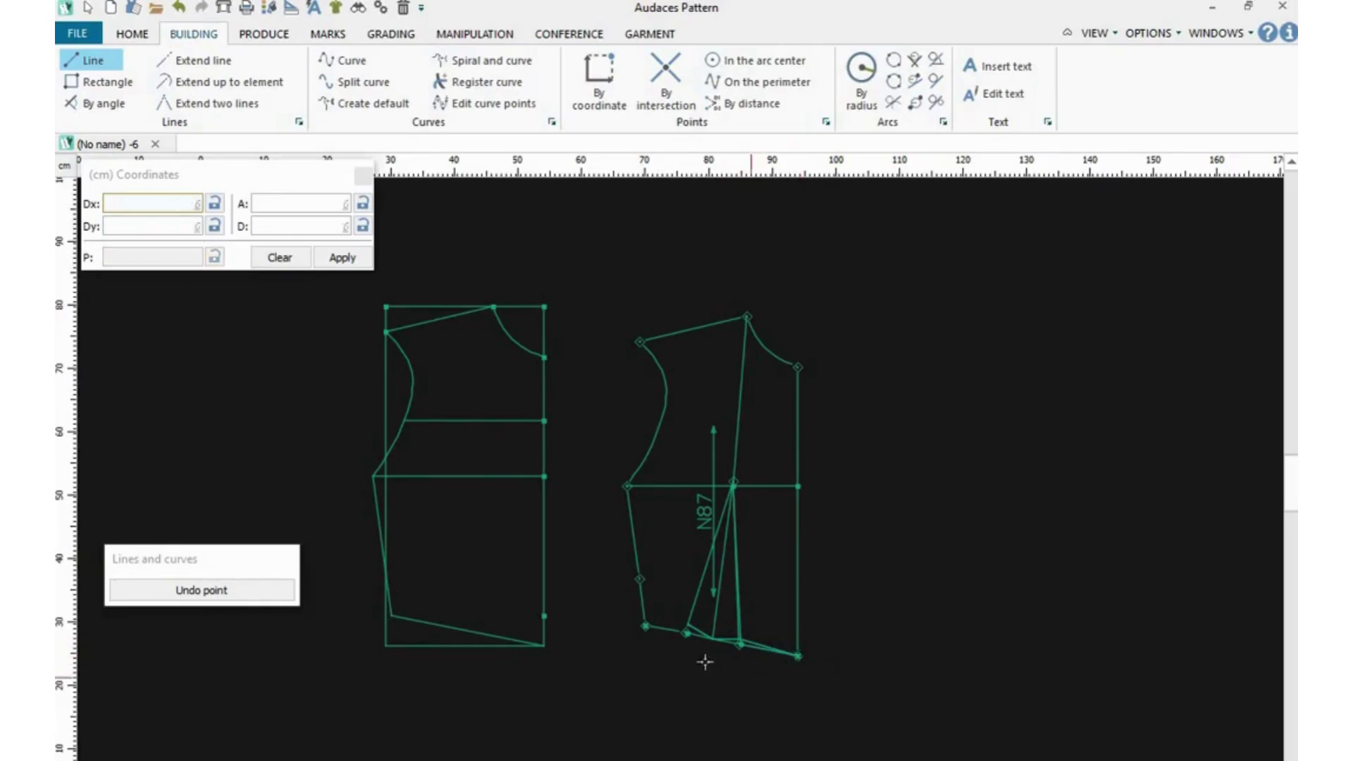
Draw a line from the side-seam hem corner to the start of the new hem line at the dart leg.
click(645, 625)
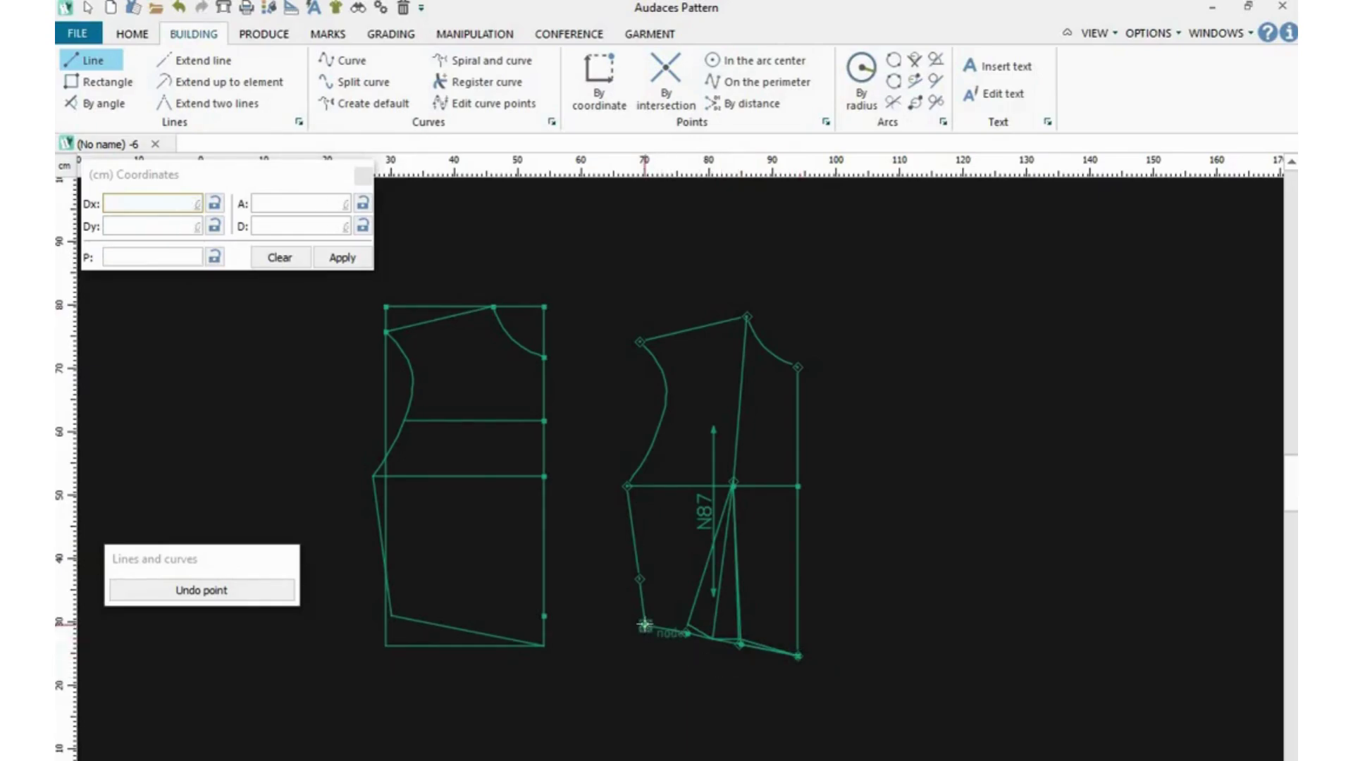
click(686, 625)
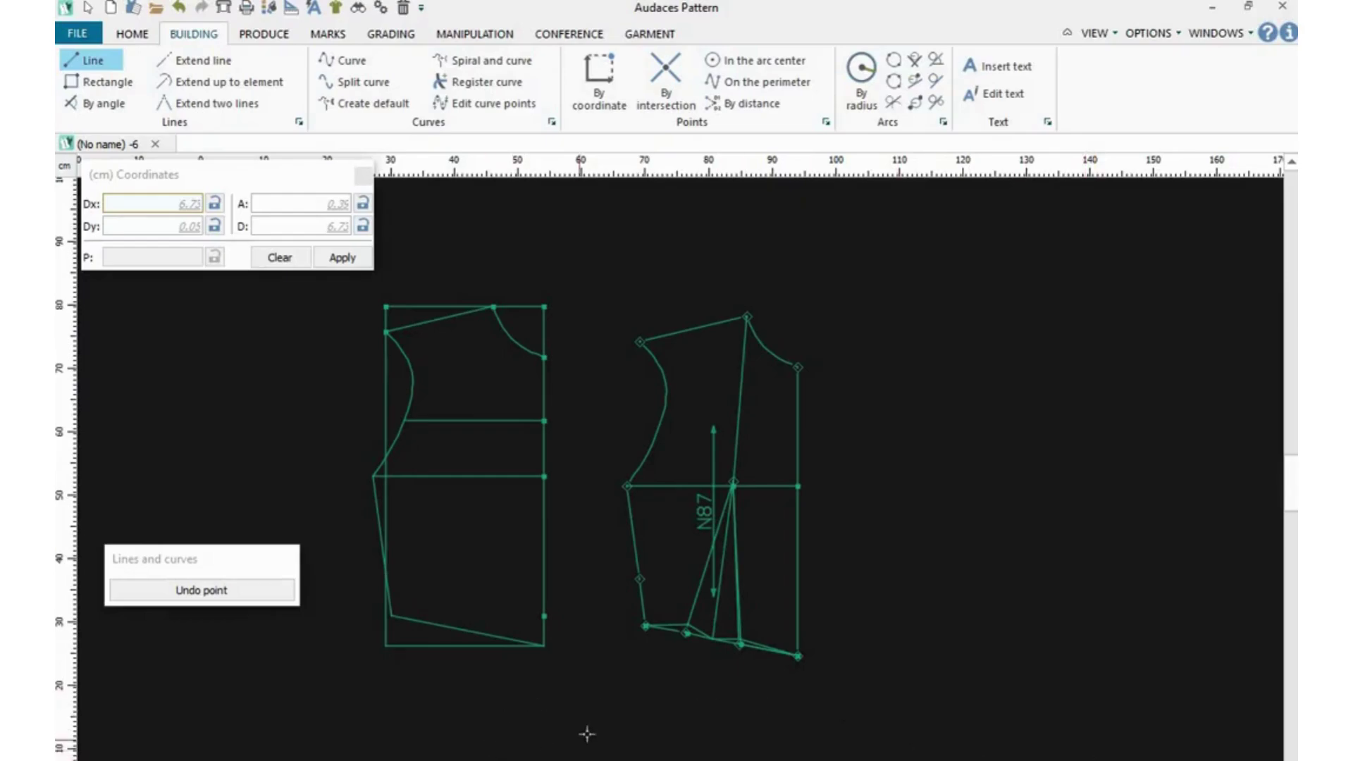
key(Escape)
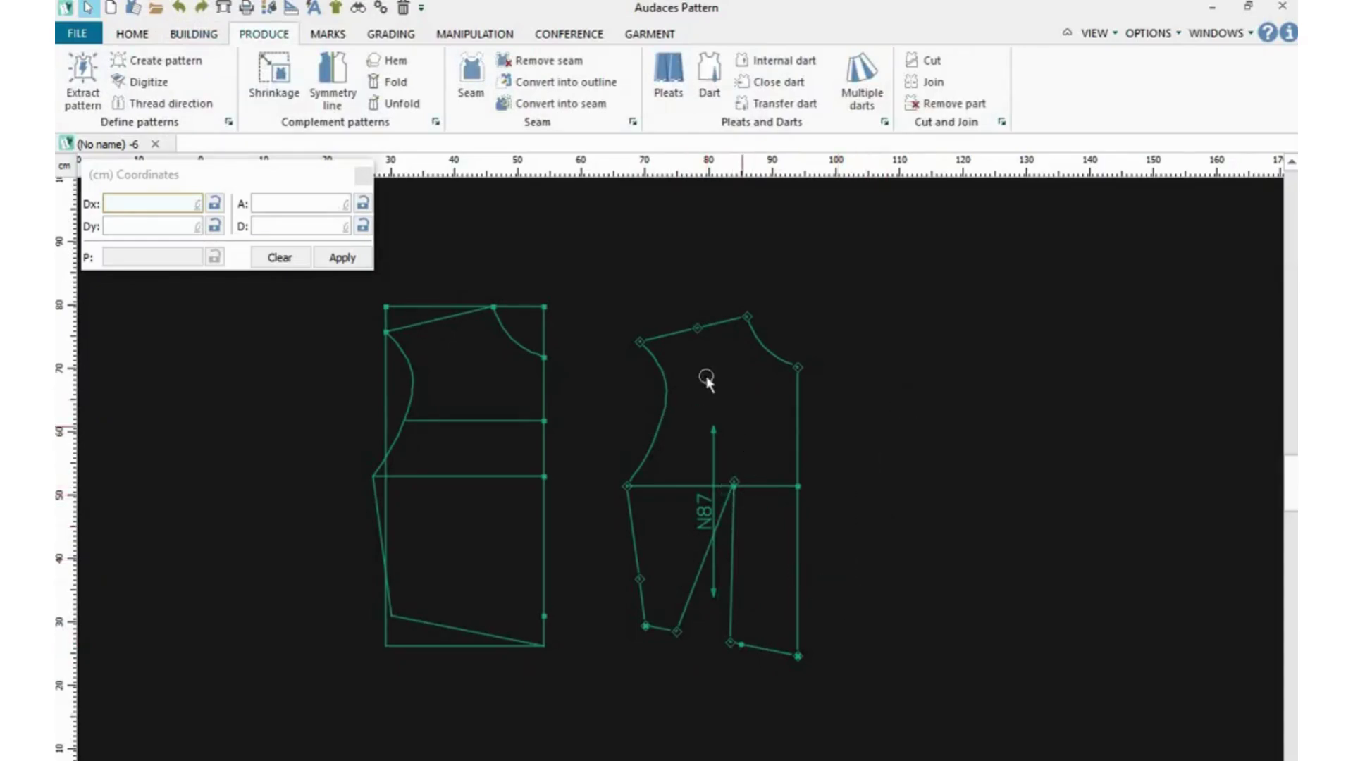
Transfer 50 percent of the hem dart to the side seam just below the armhole, using one point and rotating the side-seam part.
click(667, 389)
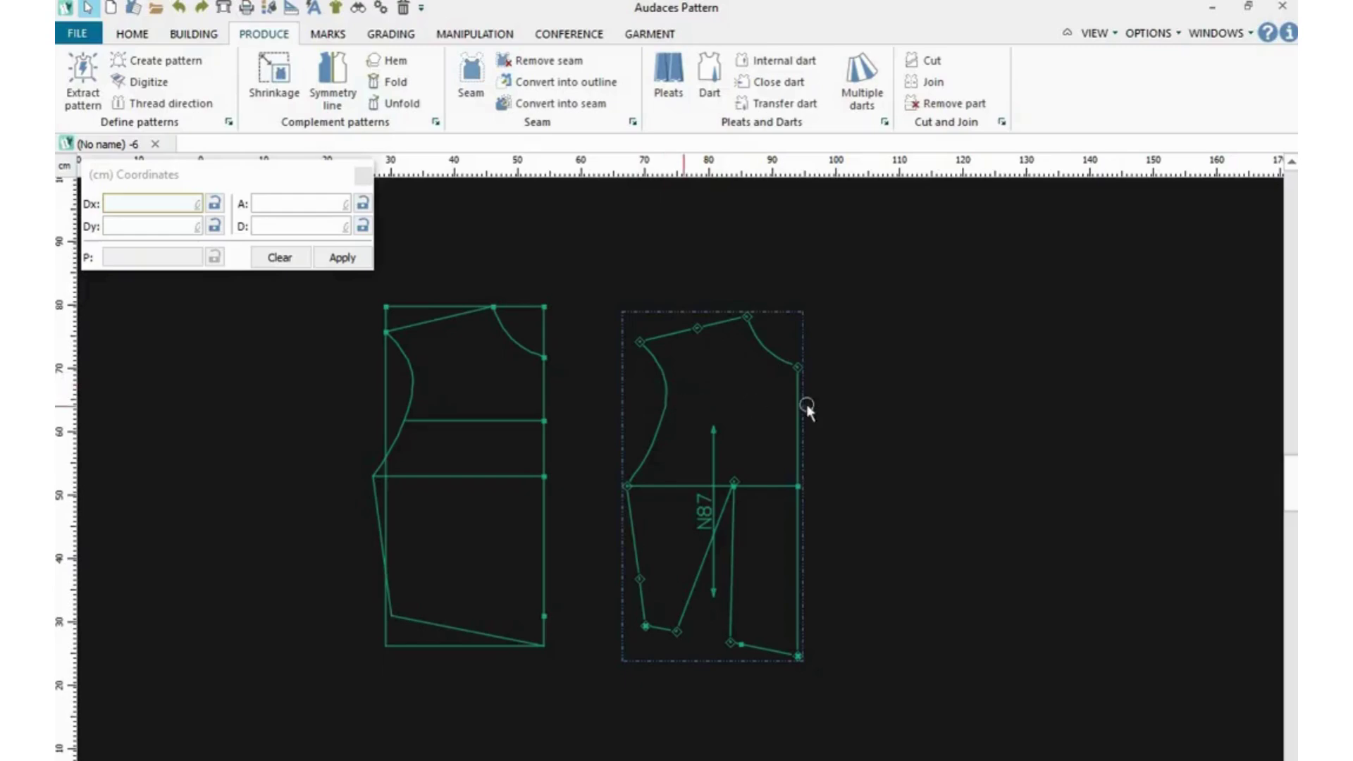
click(329, 78)
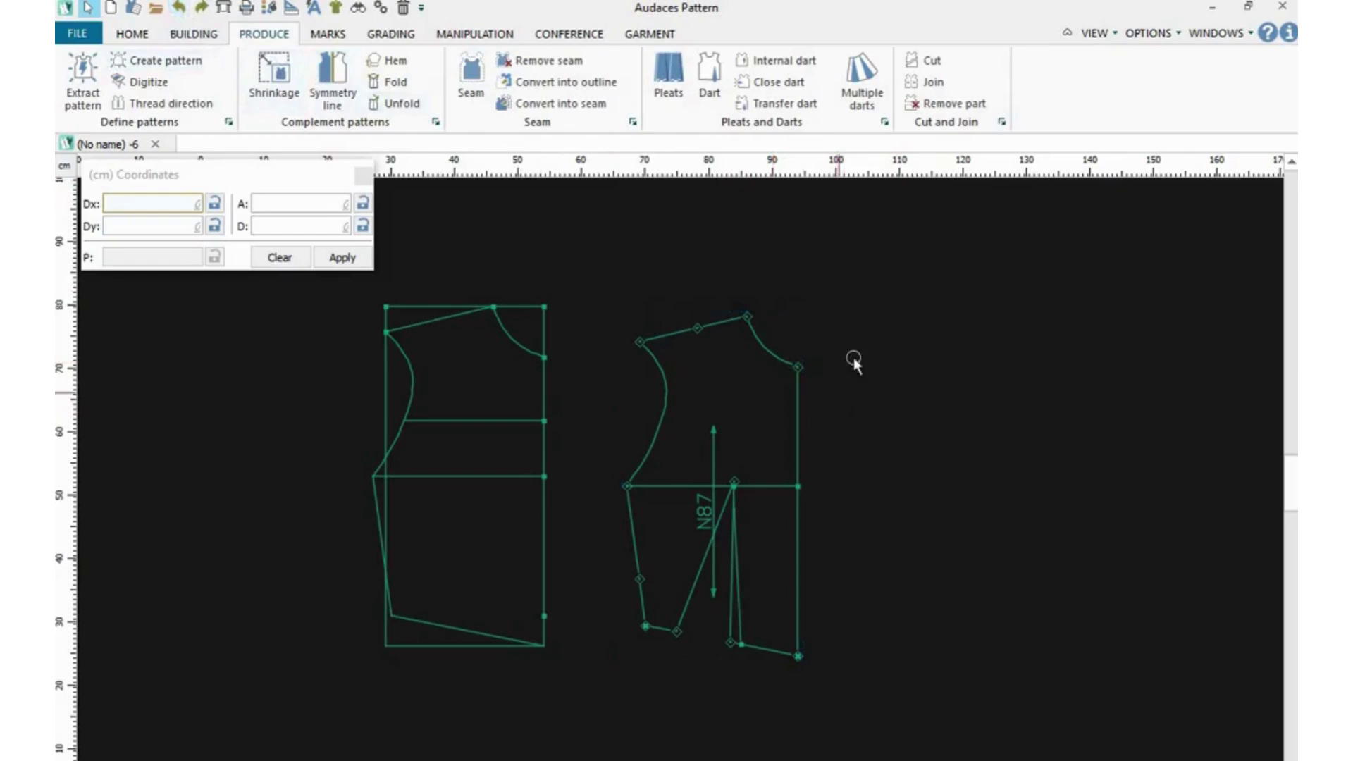
click(775, 103)
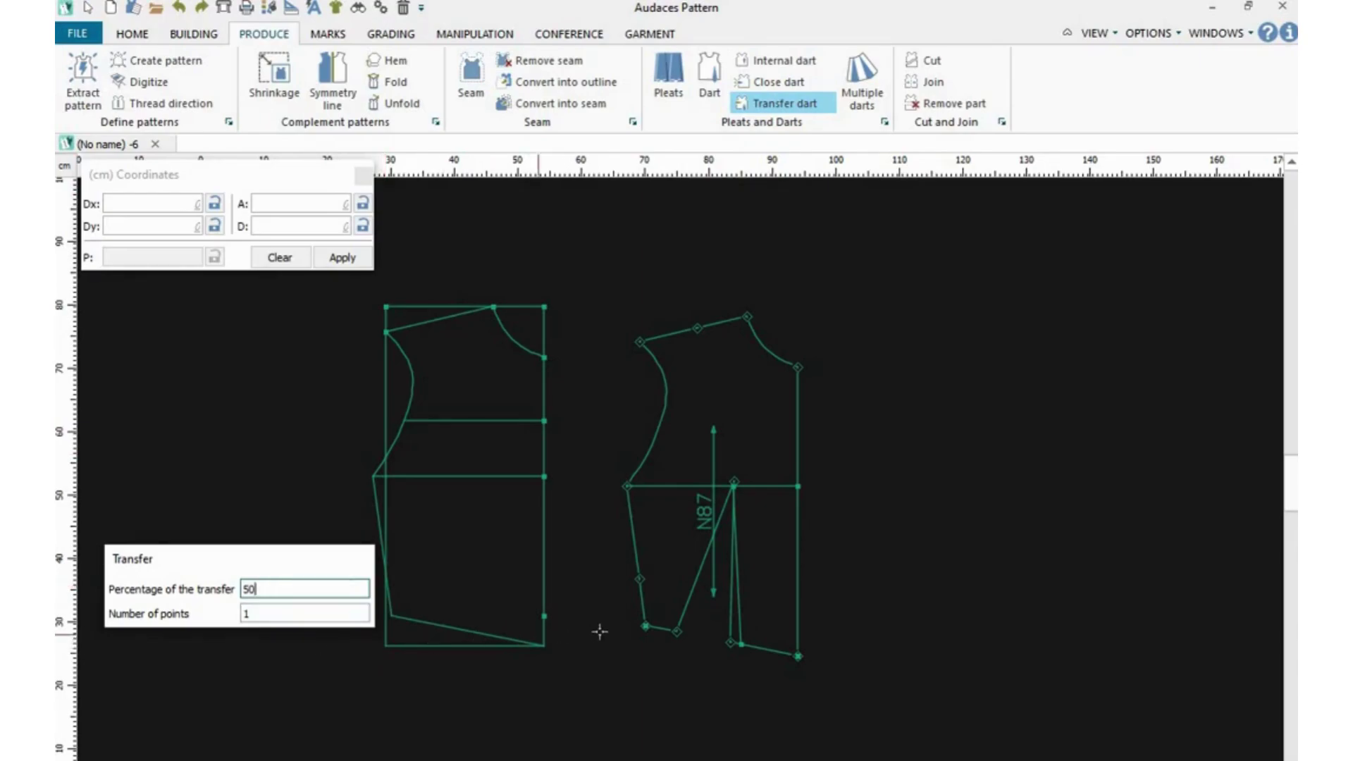
click(798, 548)
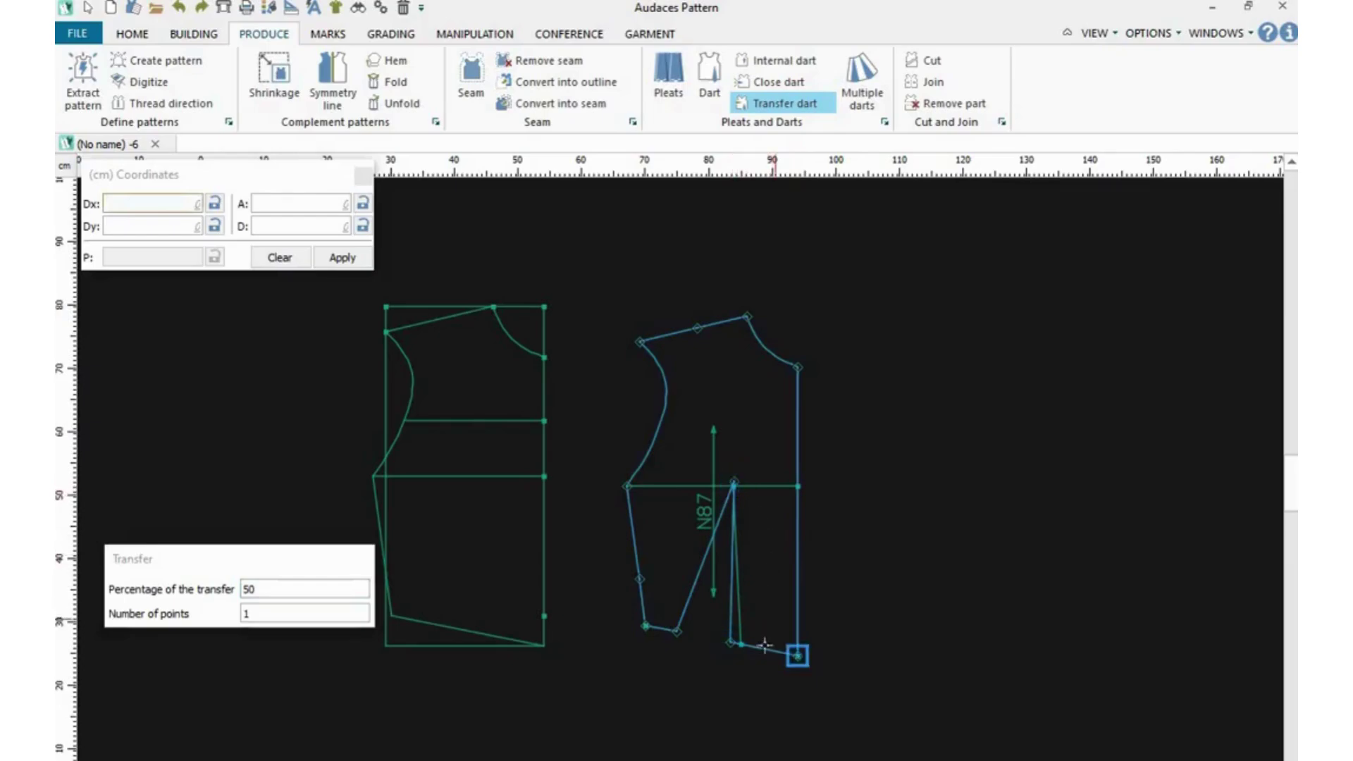
click(731, 604)
click(734, 482)
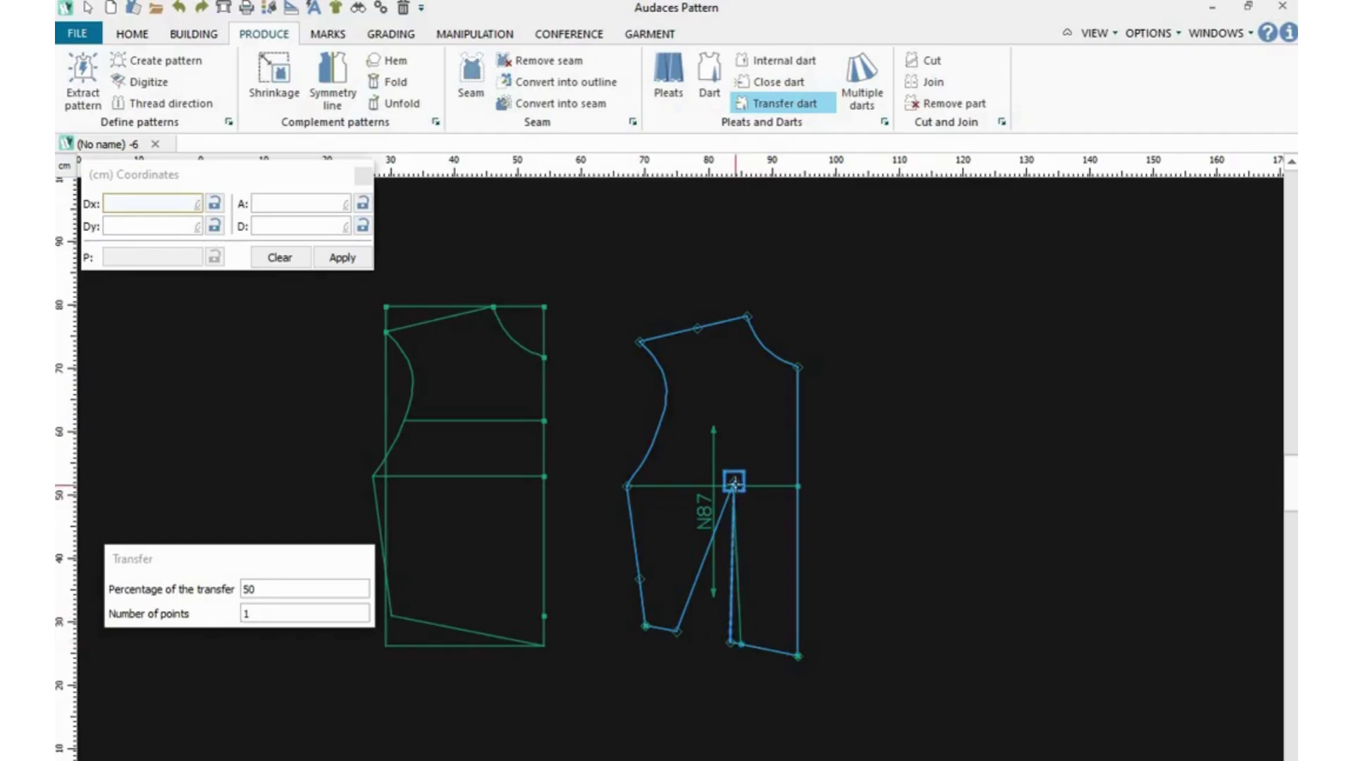
click(678, 632)
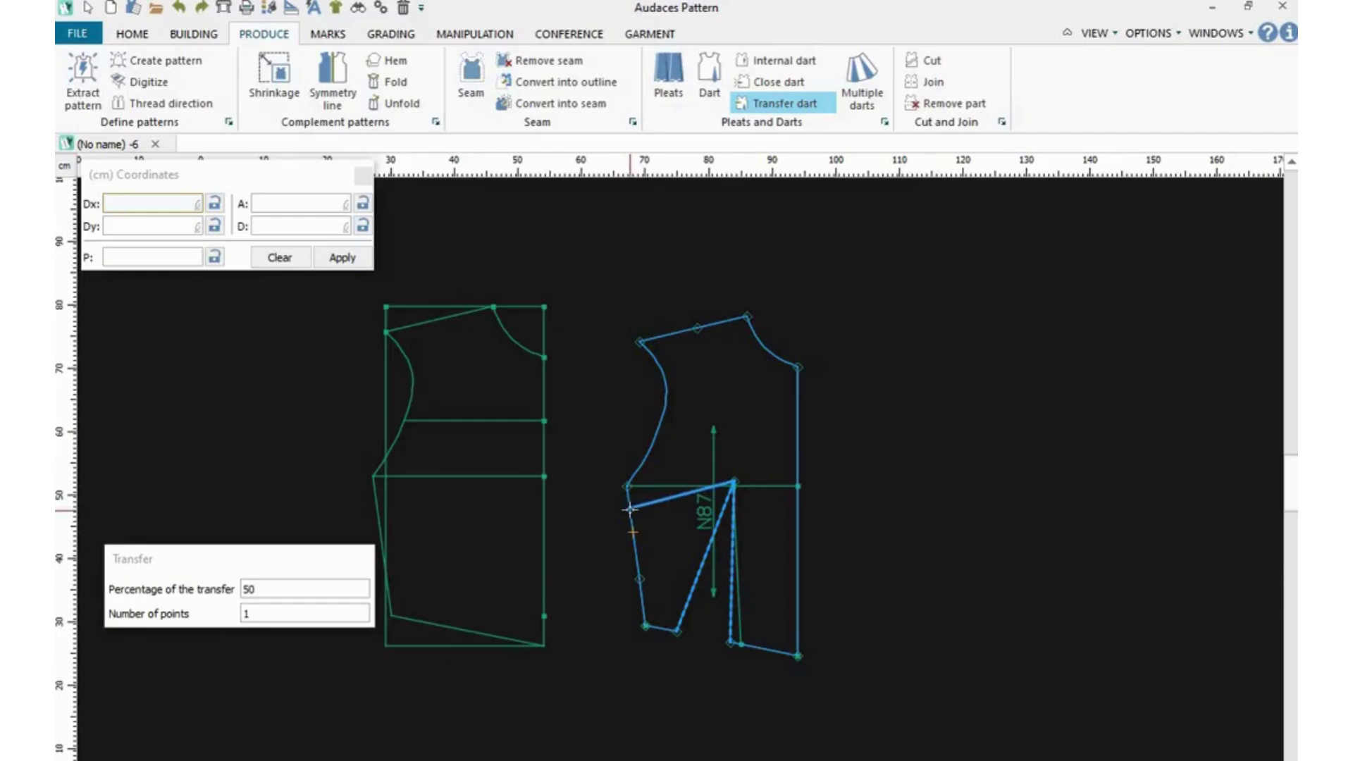
click(630, 509)
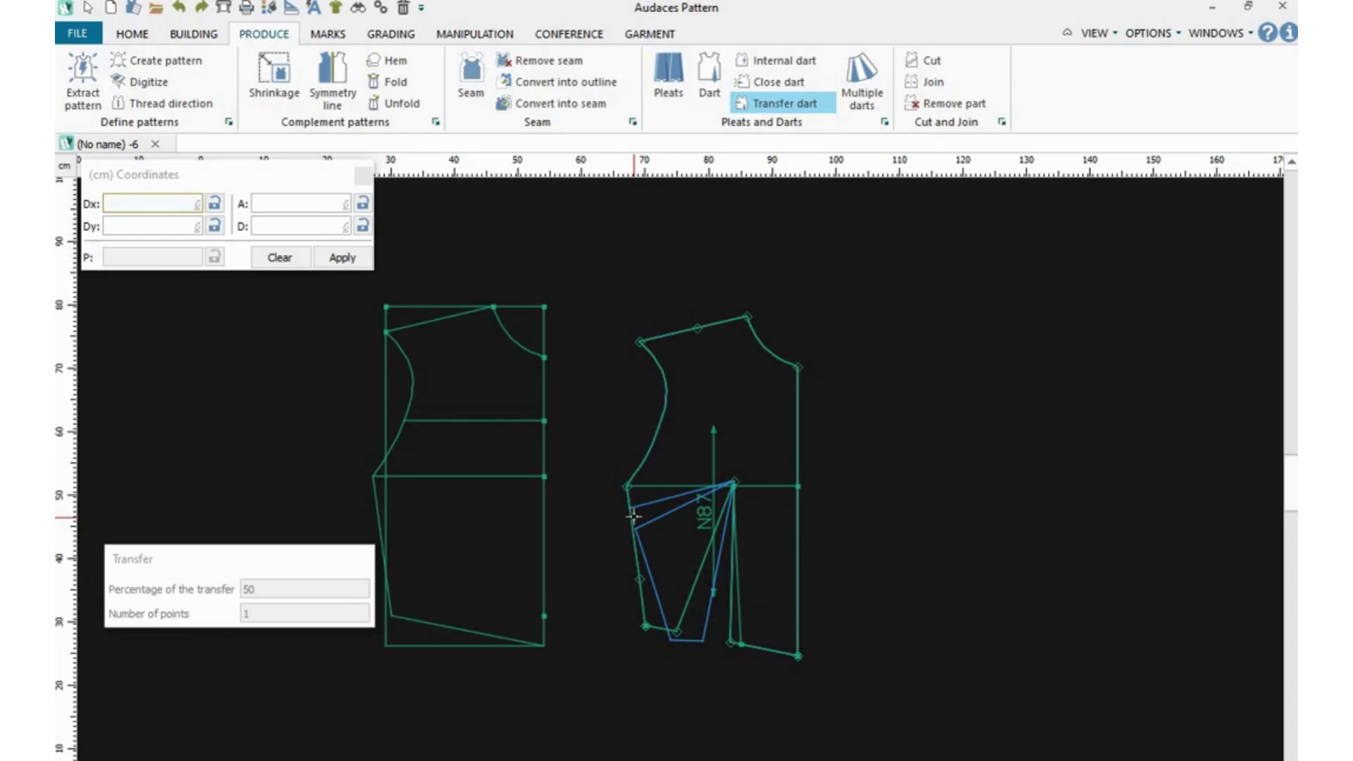
click(634, 516)
key(Escape)
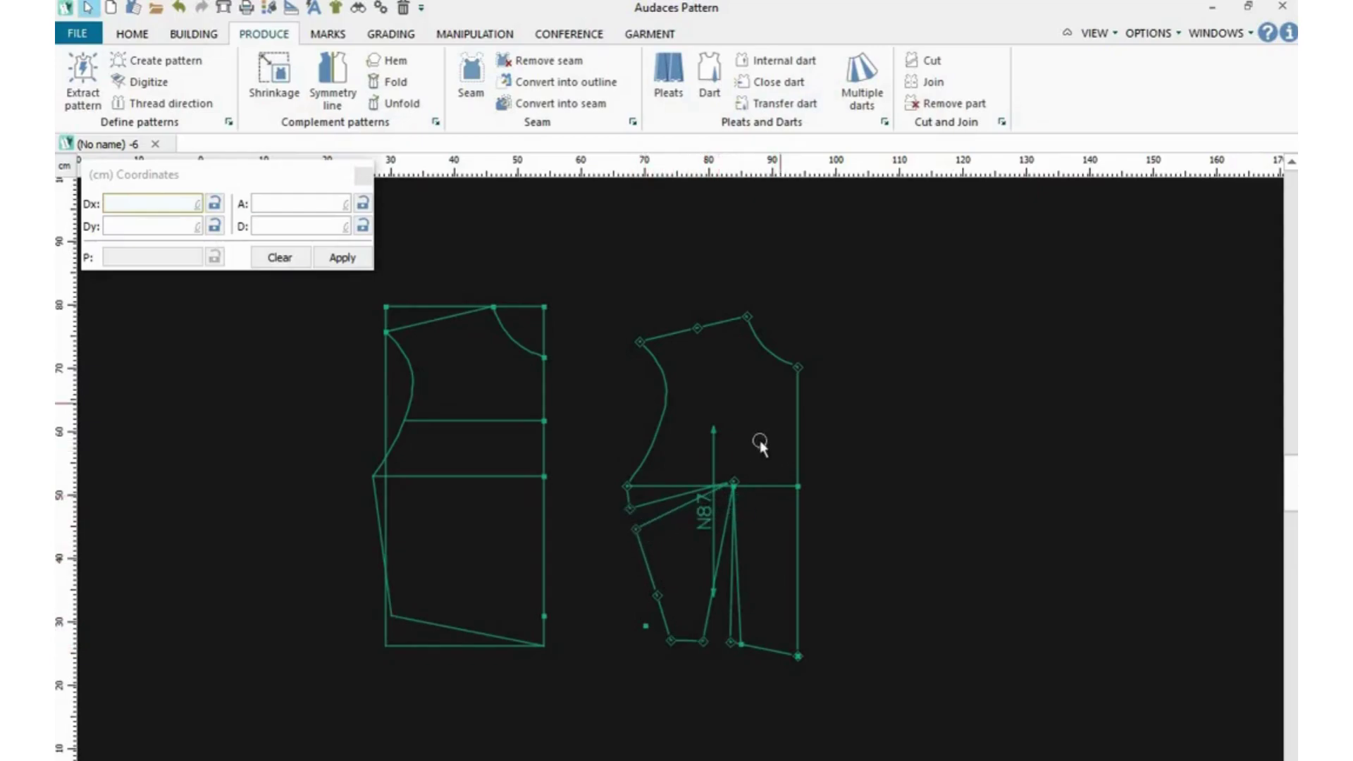
Transfer 50 percent of the hem dart to the middle point of the shoulder line, using one point and rotating the armhole side.
click(722, 645)
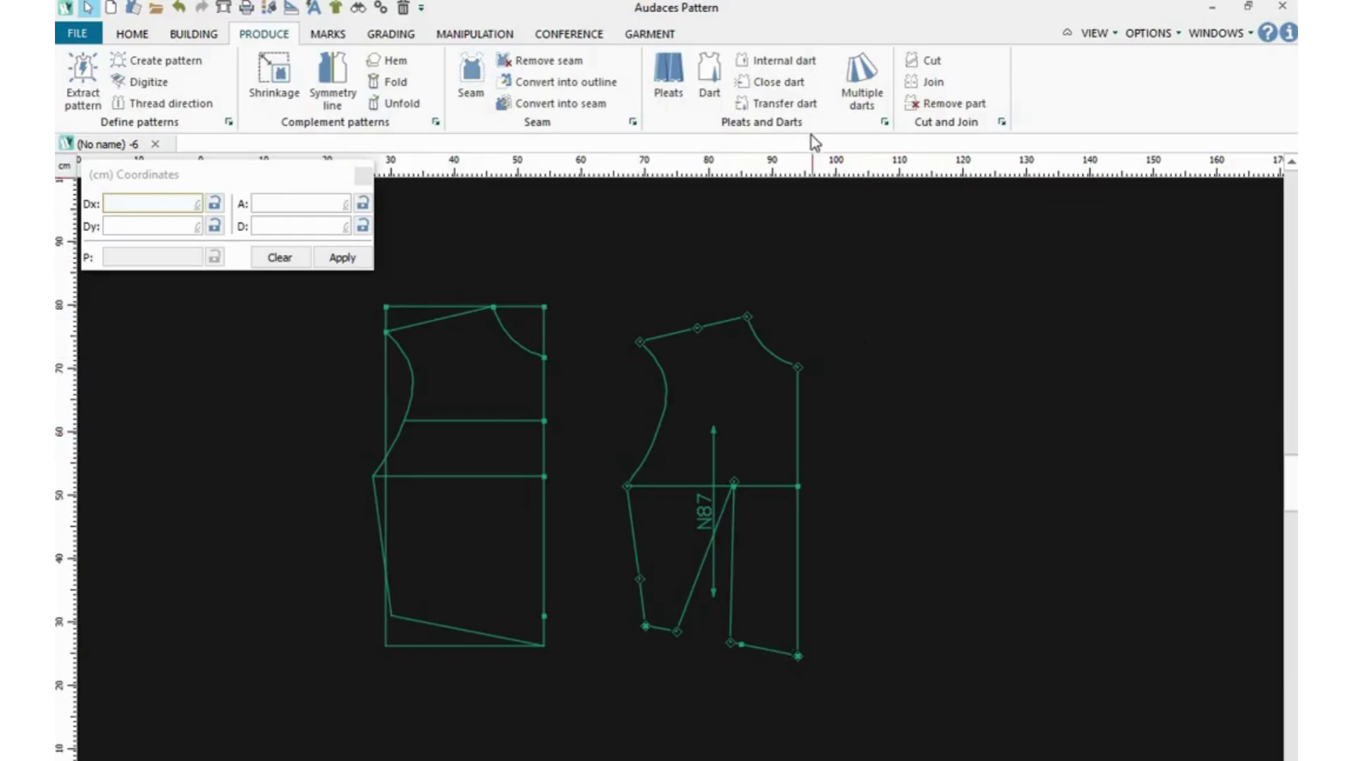
click(793, 108)
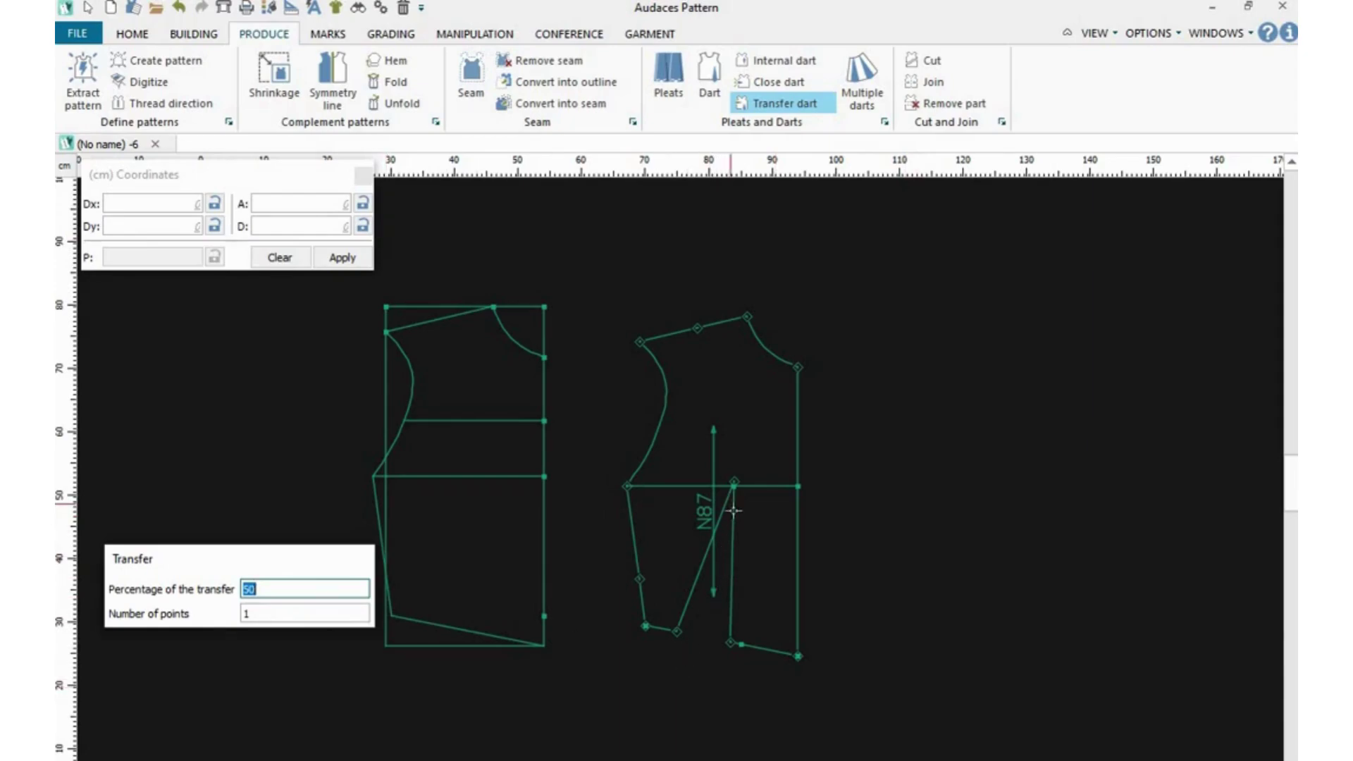
click(798, 548)
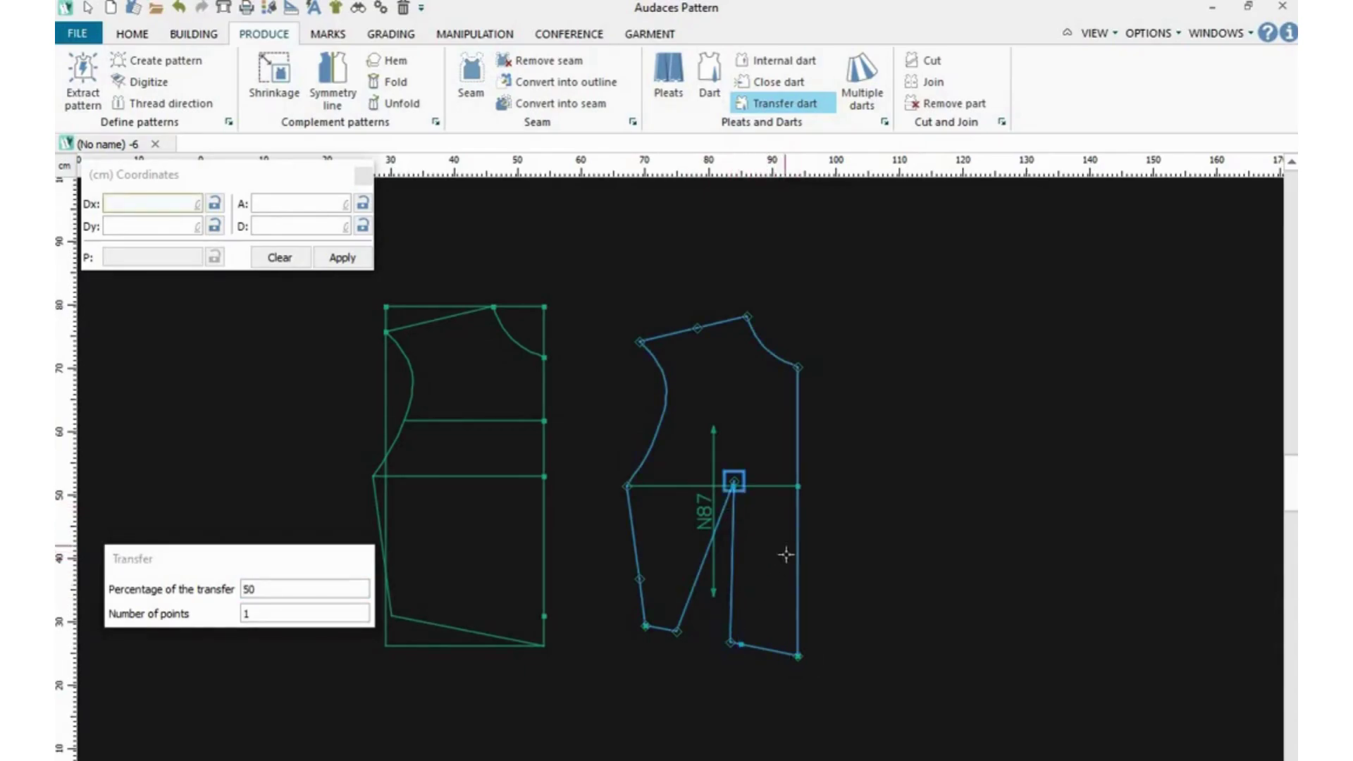
click(786, 575)
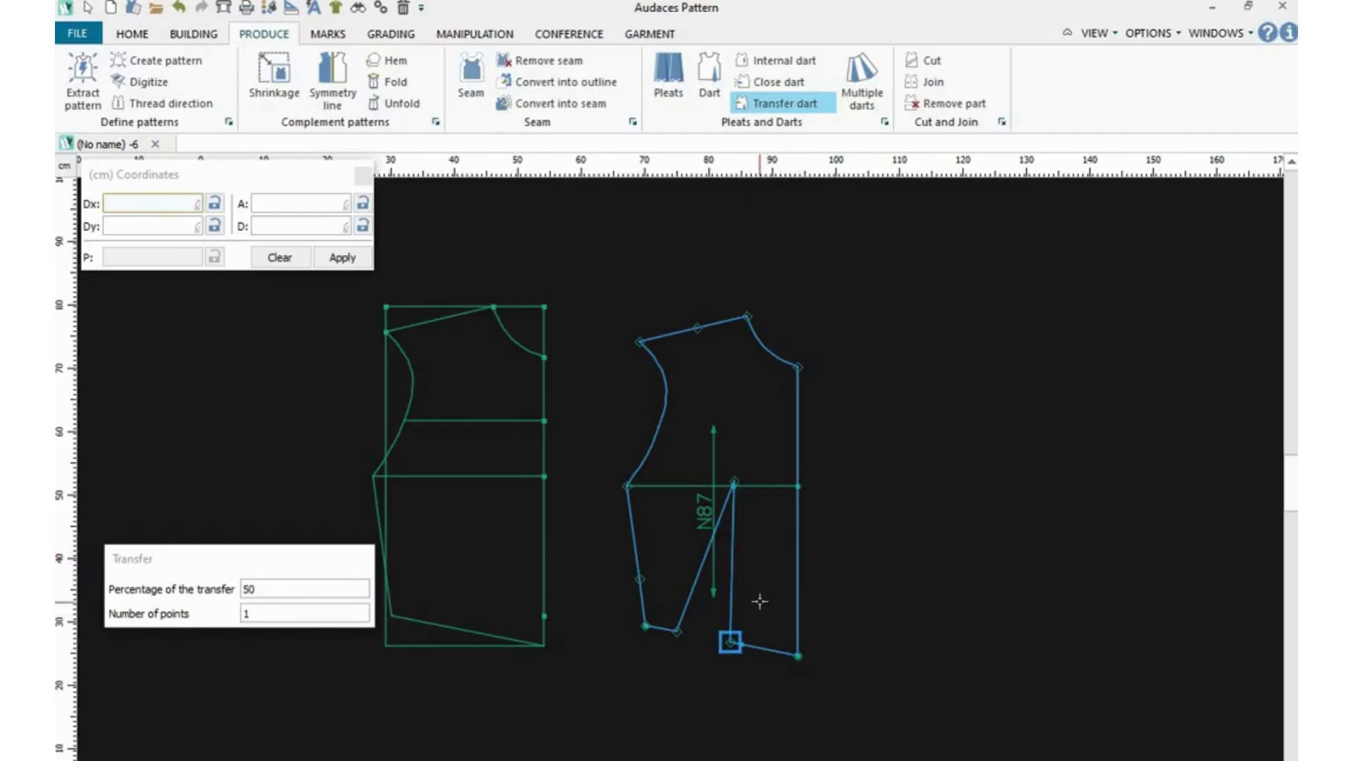
click(730, 643)
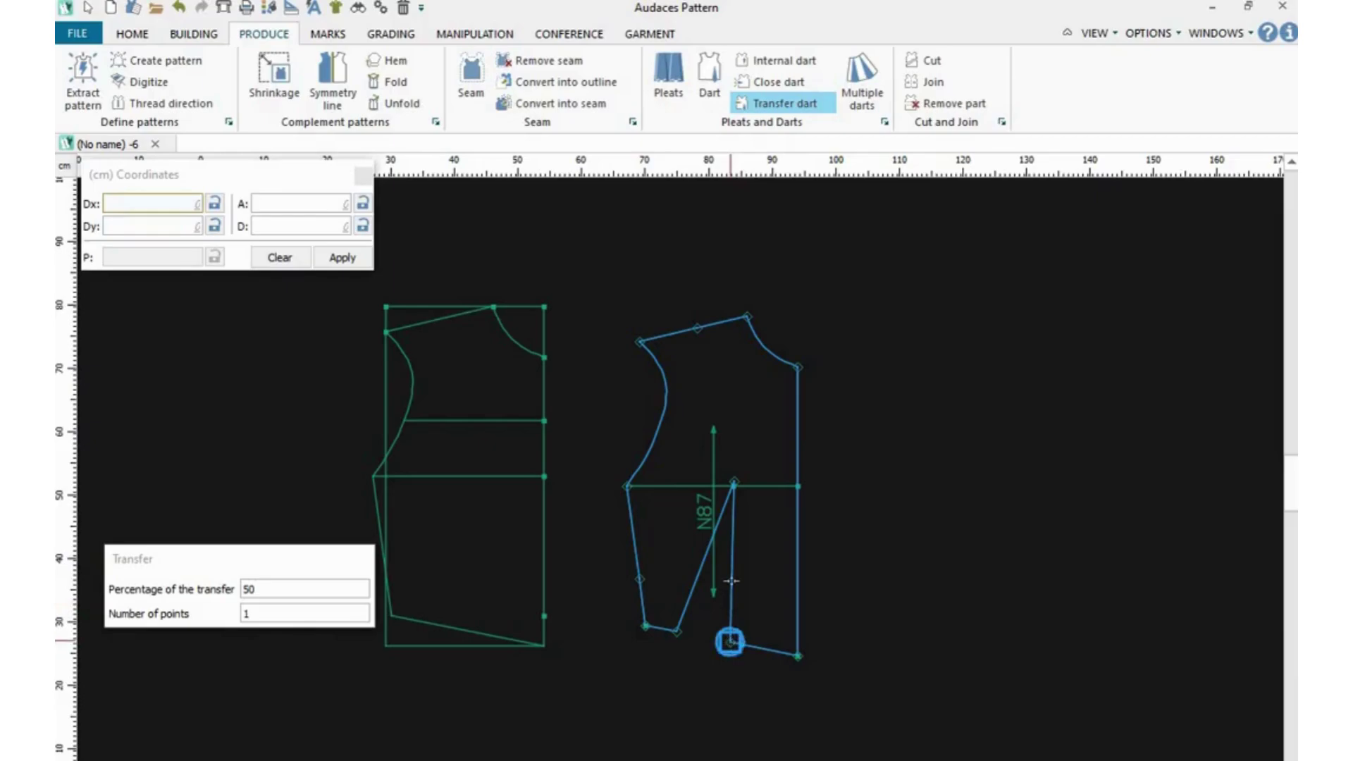
click(735, 482)
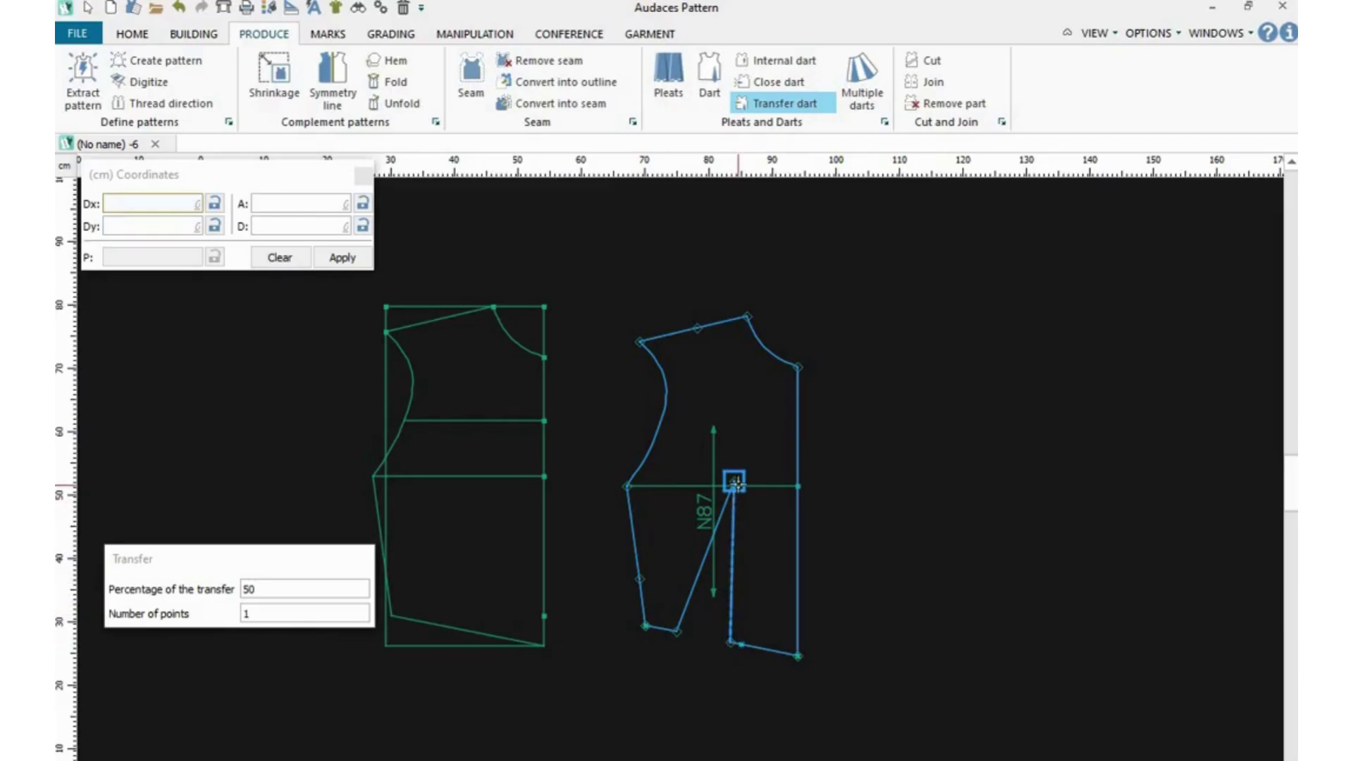
click(676, 632)
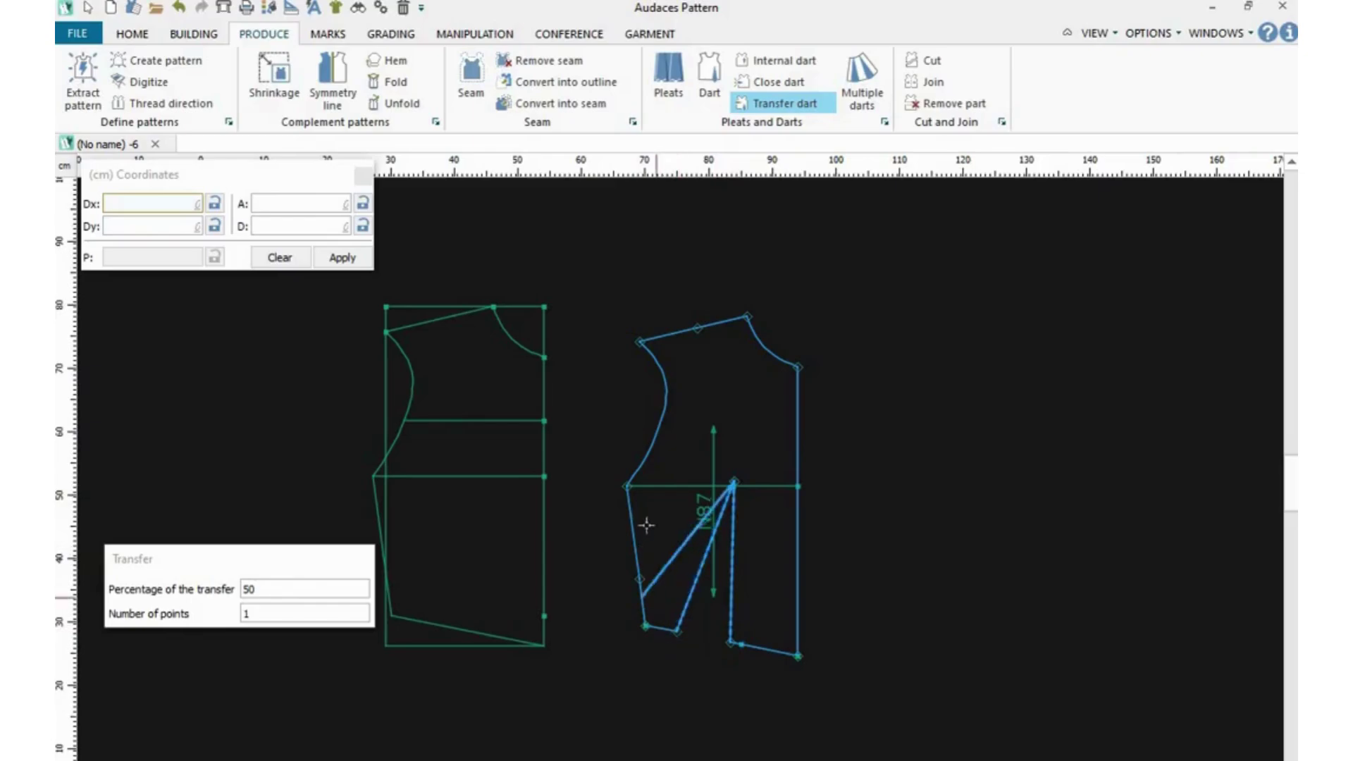
click(699, 330)
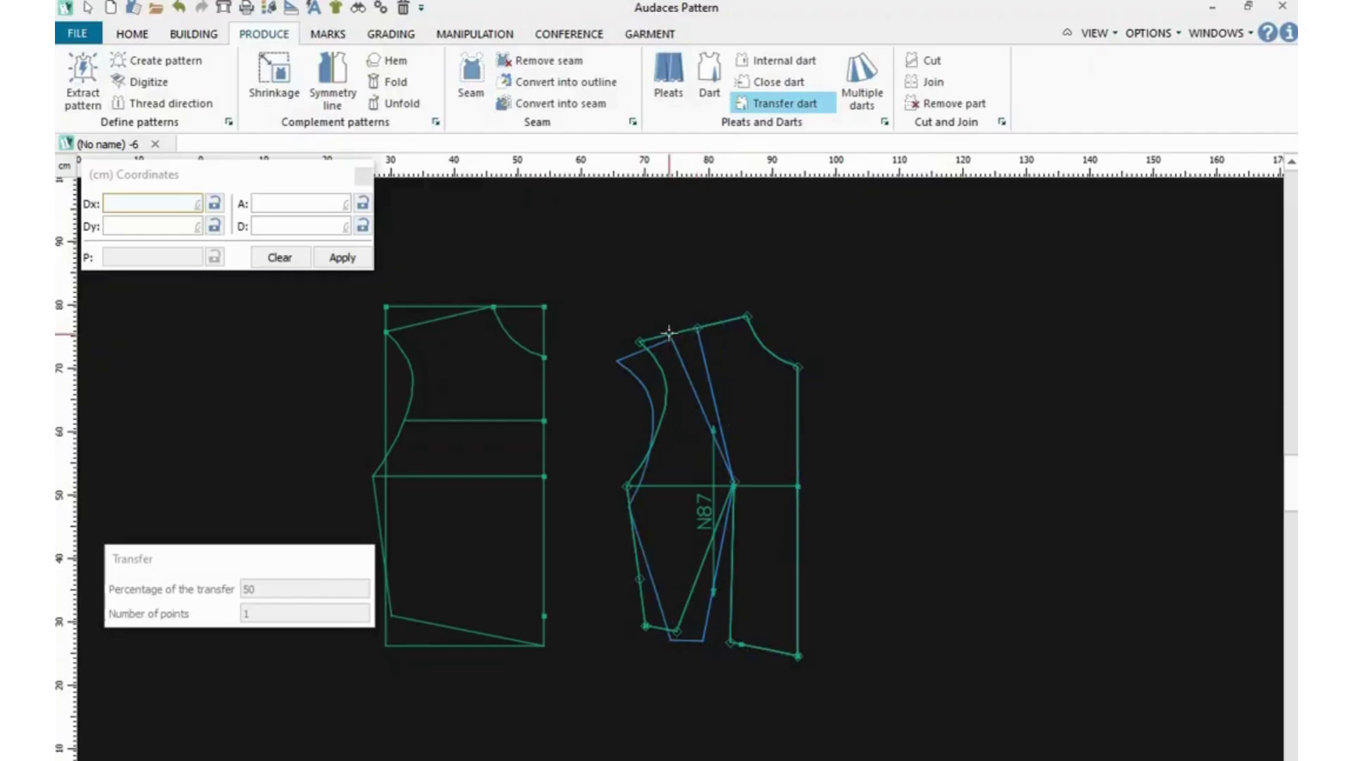
click(669, 333)
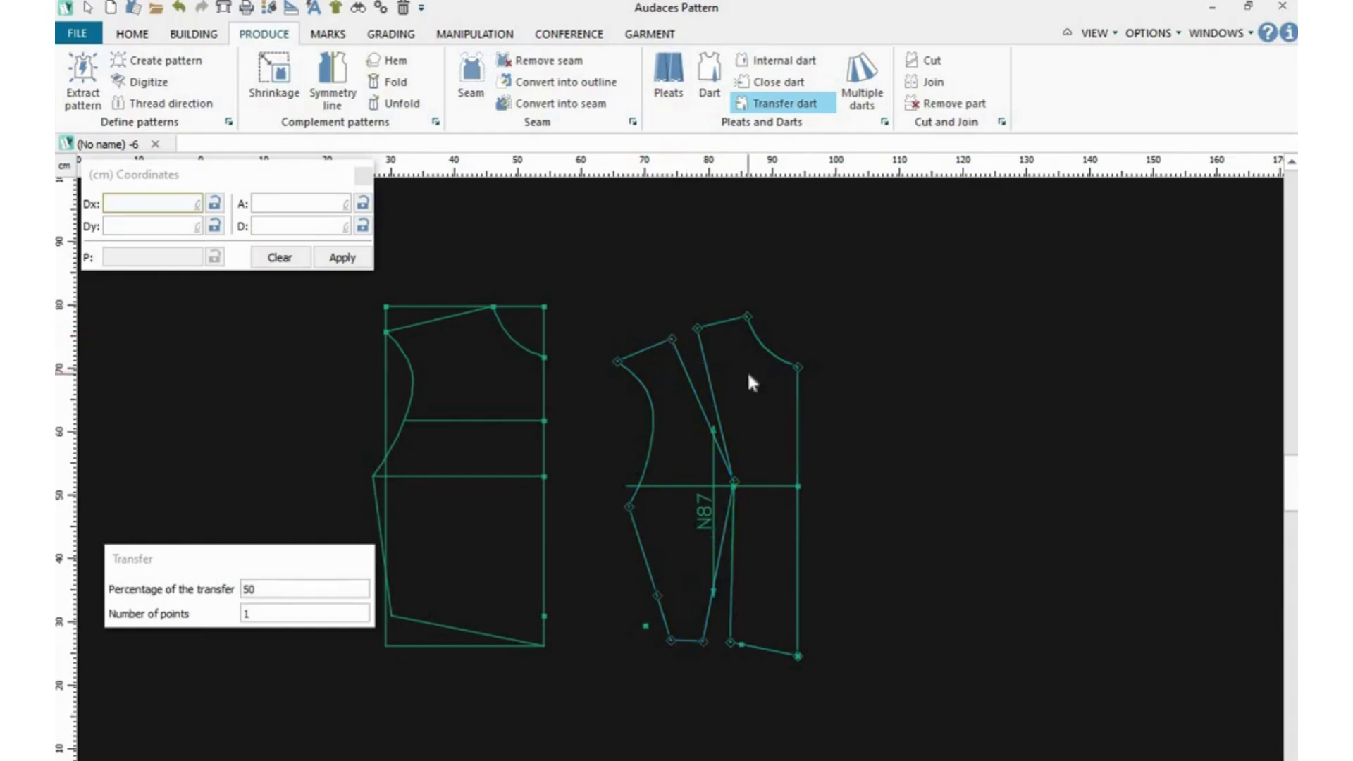
key(Escape)
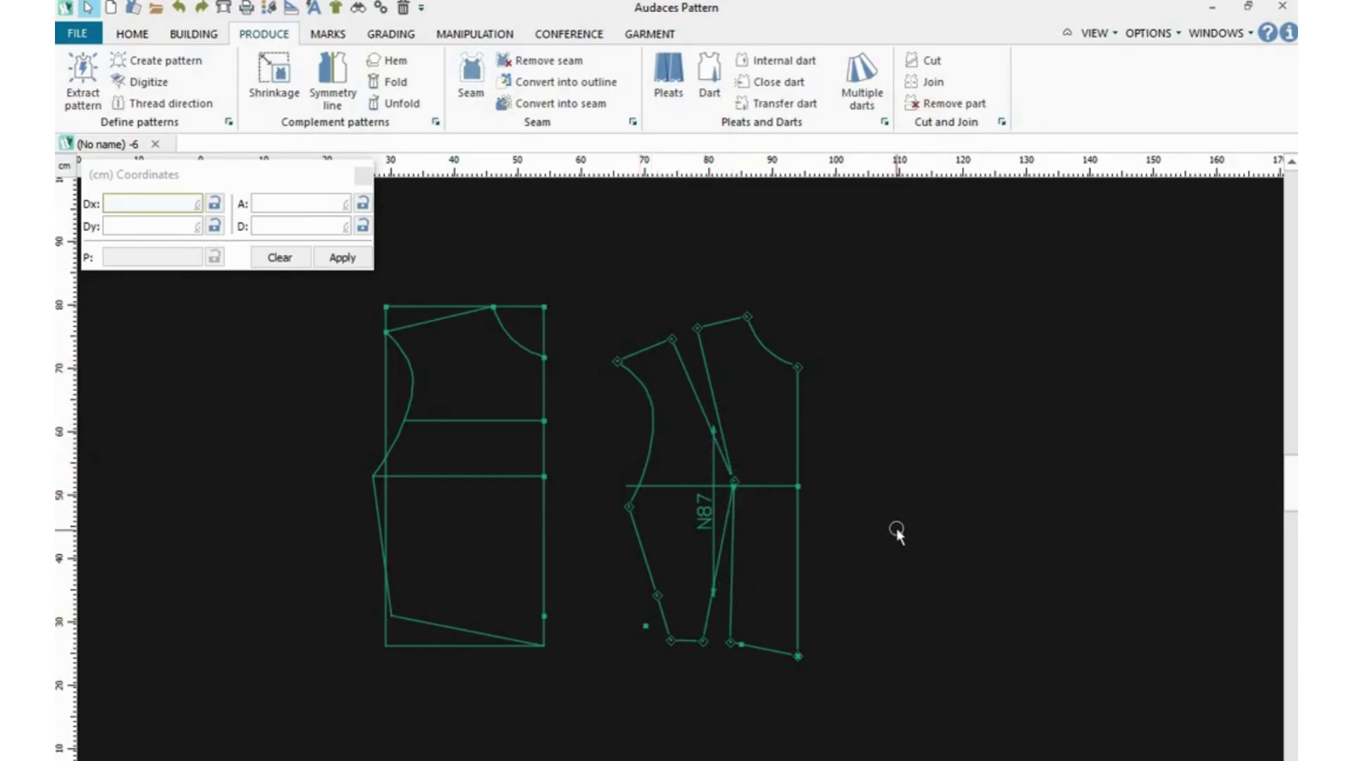
Transfer 50 percent of the hem dart to the lower part of the armhole curve, using one point and rotating the side-seam part.
click(850, 532)
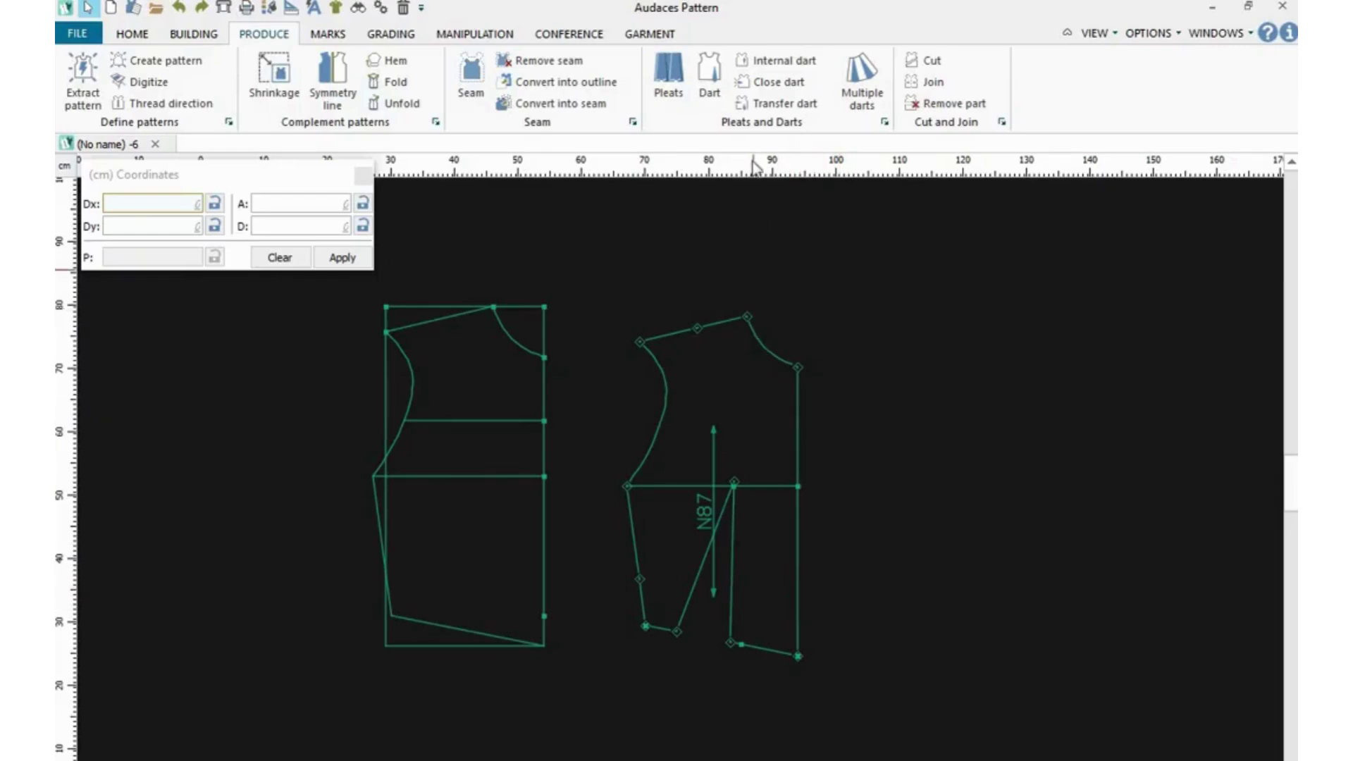
click(793, 105)
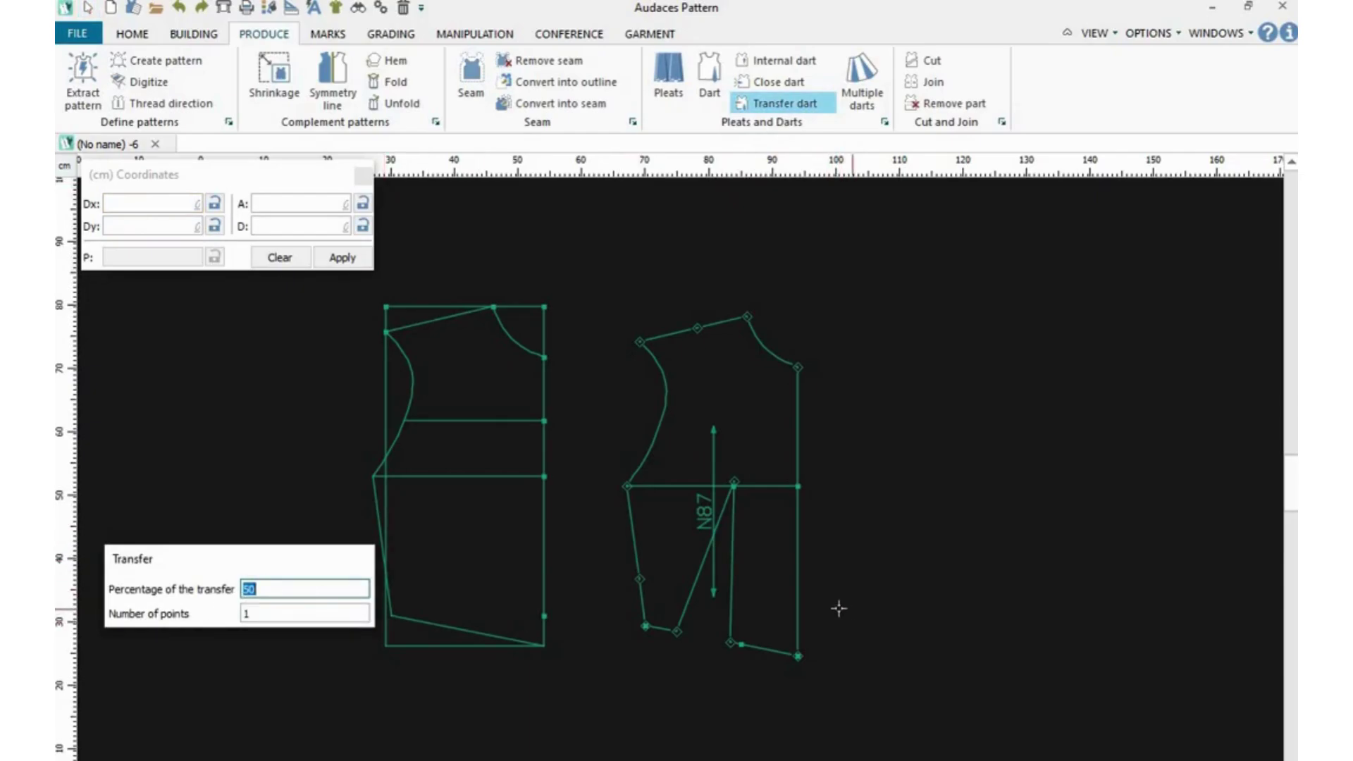
click(798, 525)
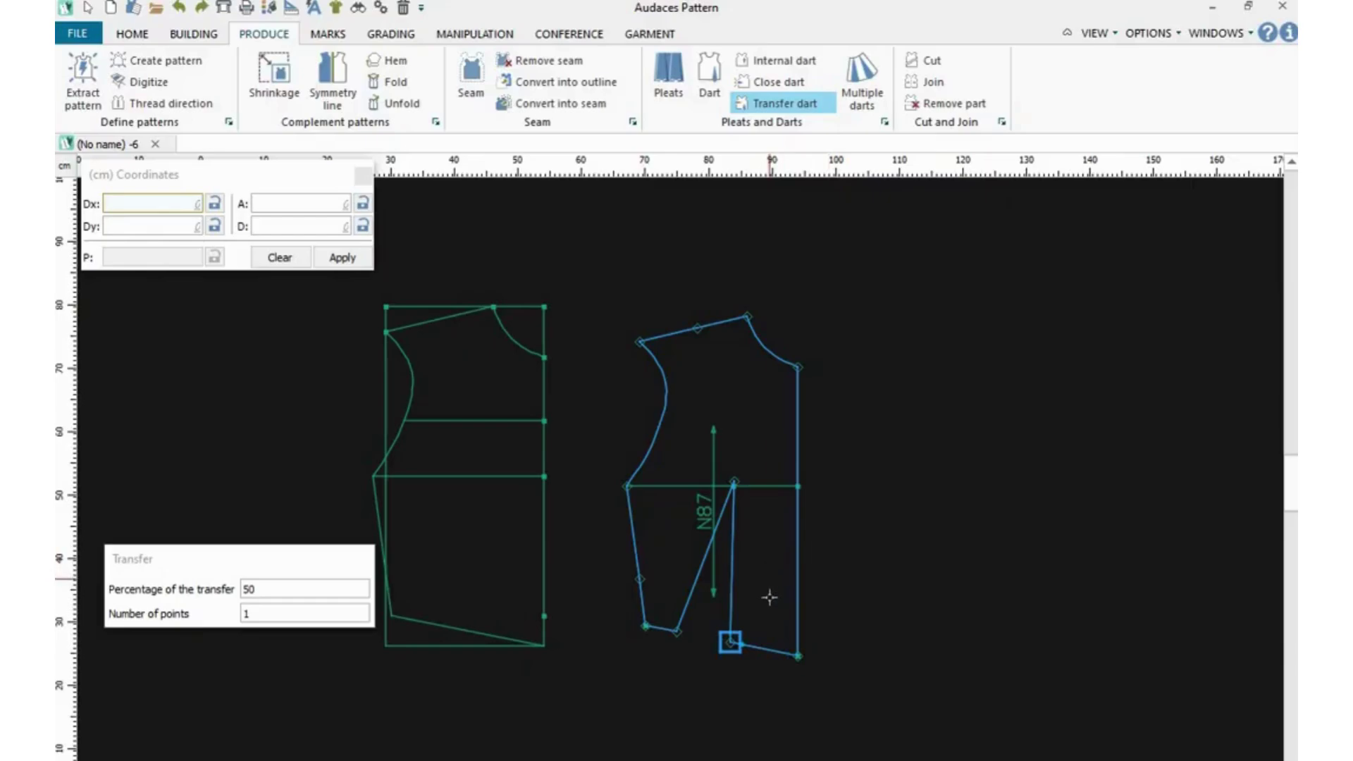
click(731, 642)
click(733, 484)
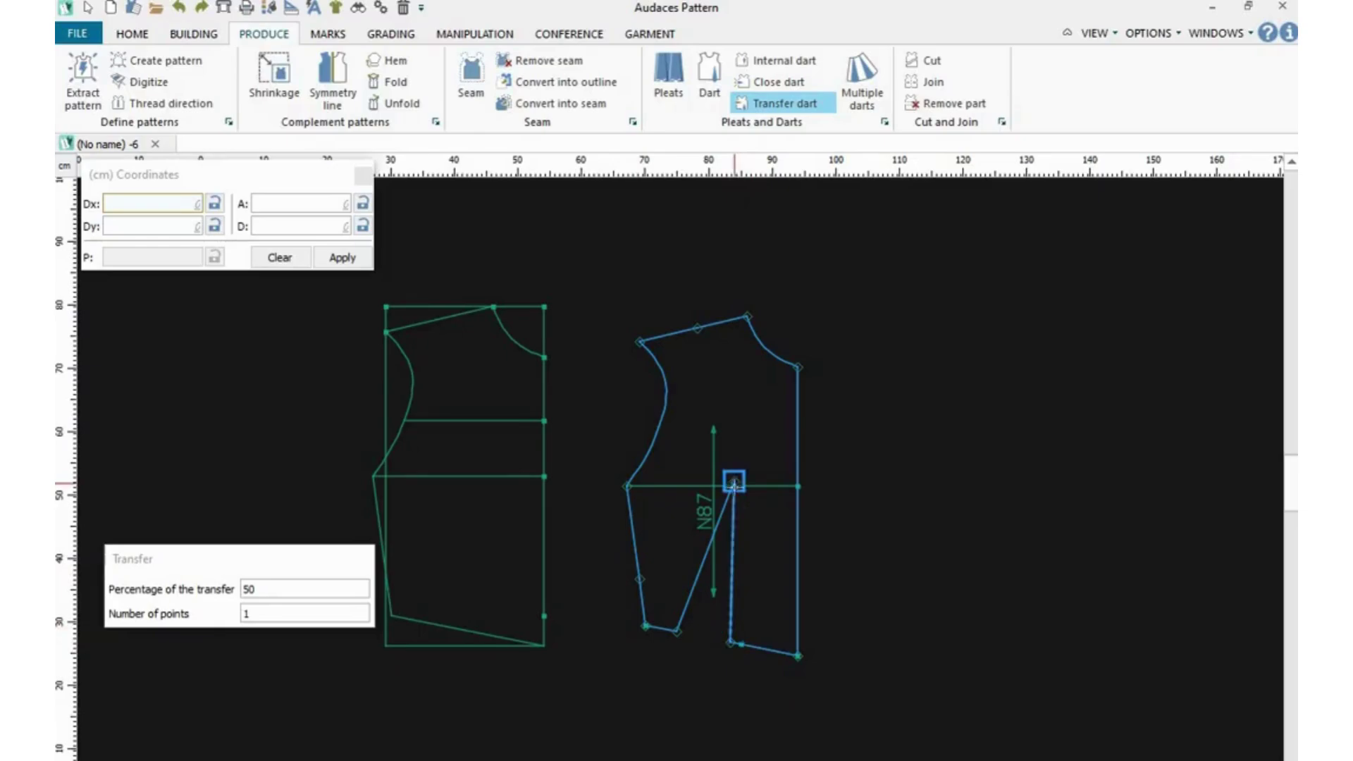
click(677, 629)
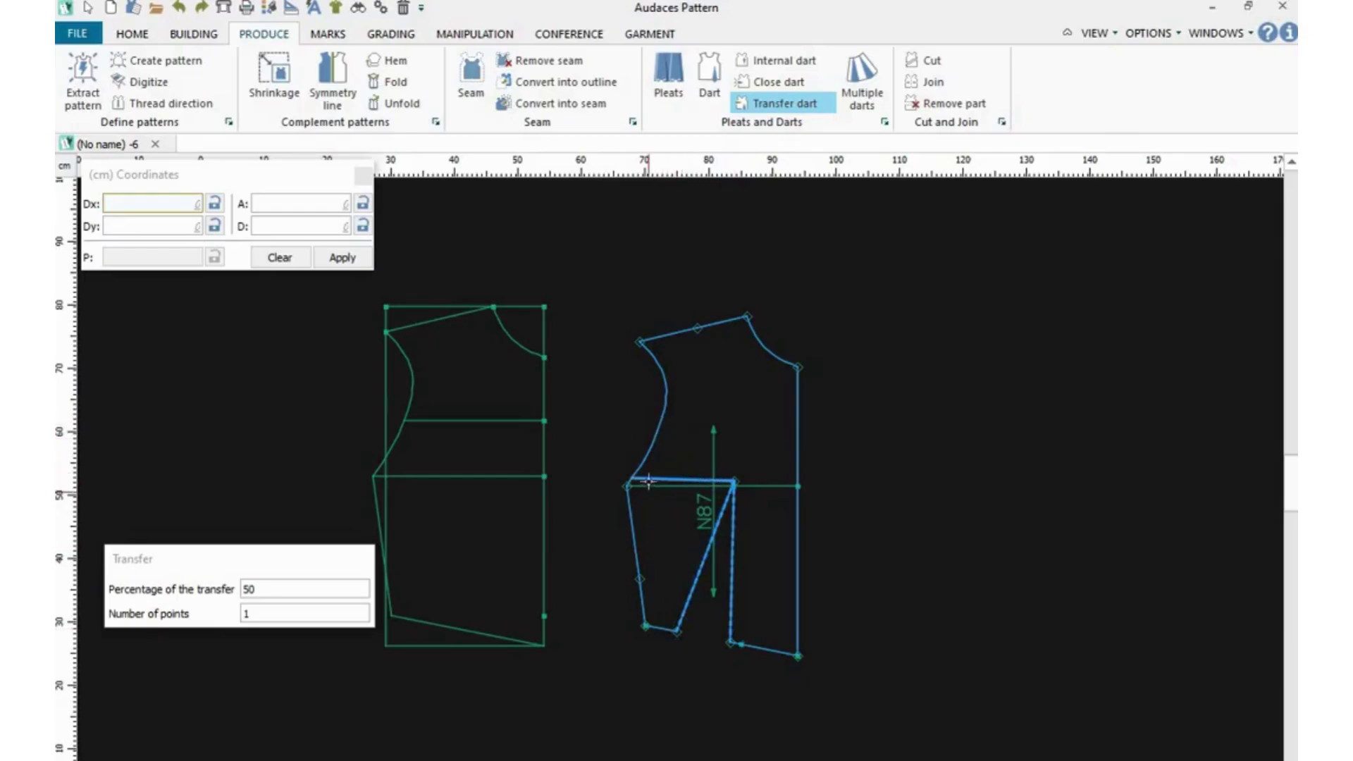
click(661, 424)
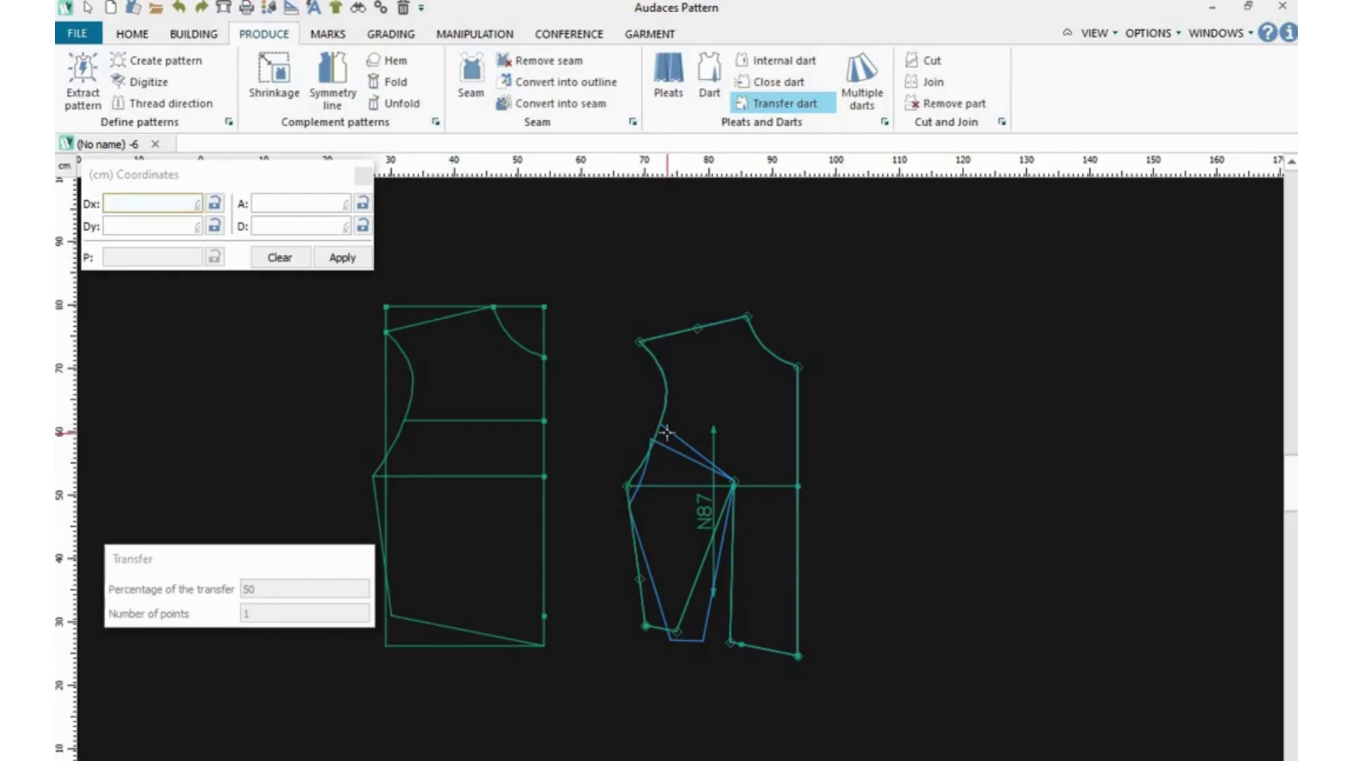
click(667, 433)
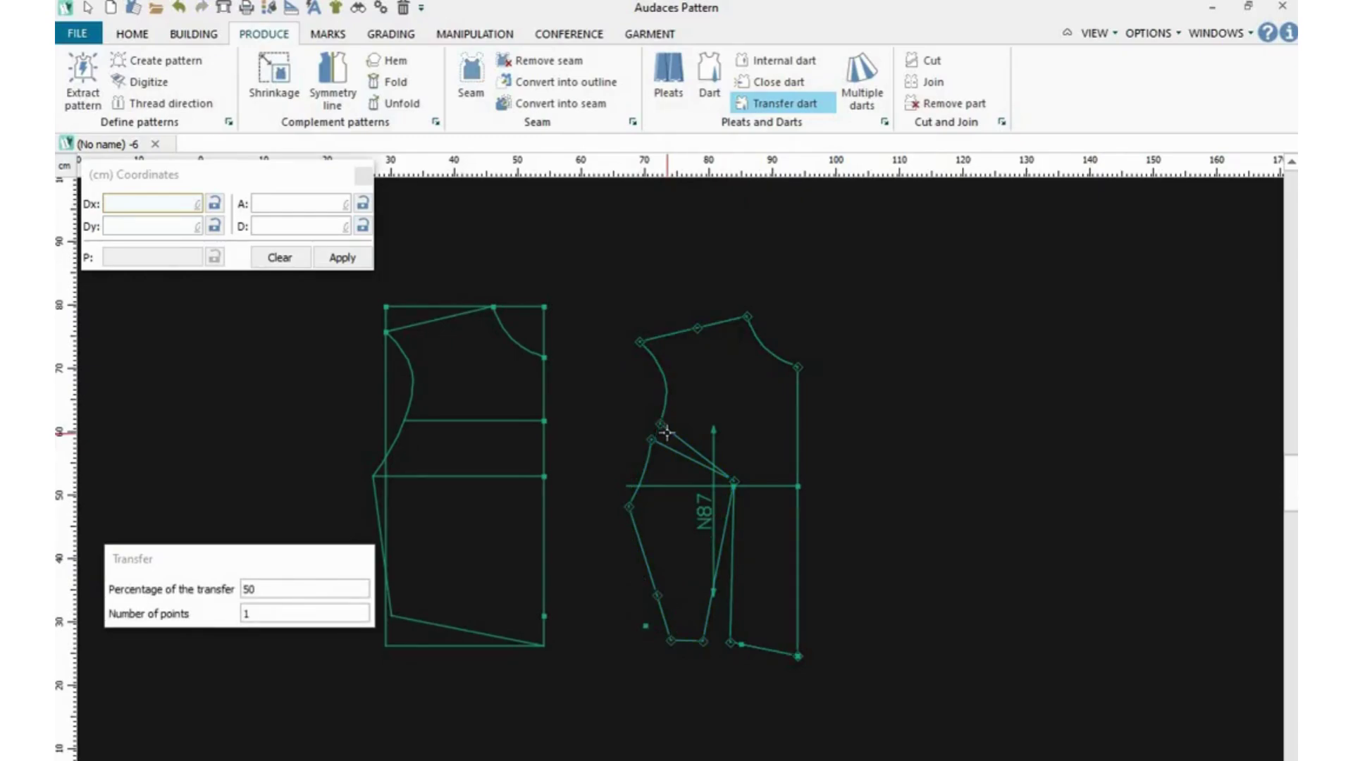
key(Escape)
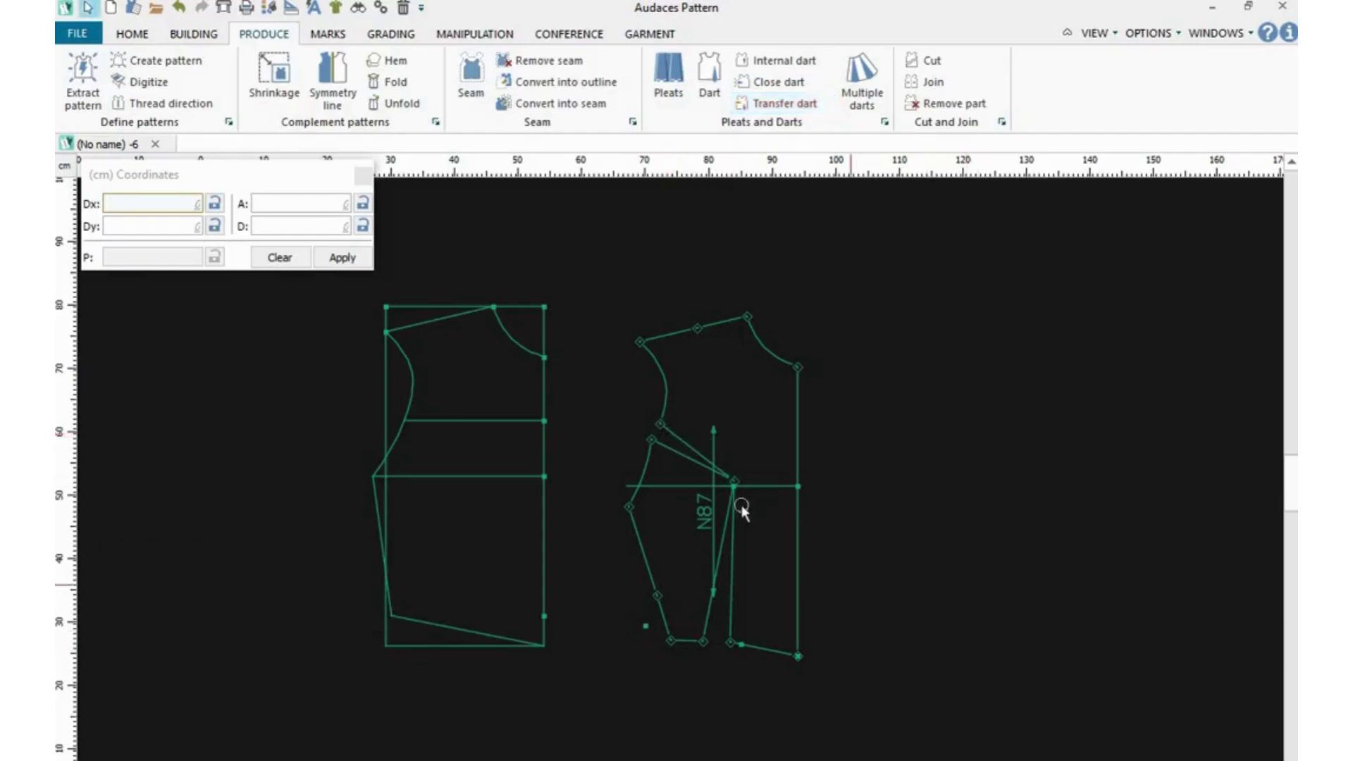
click(660, 426)
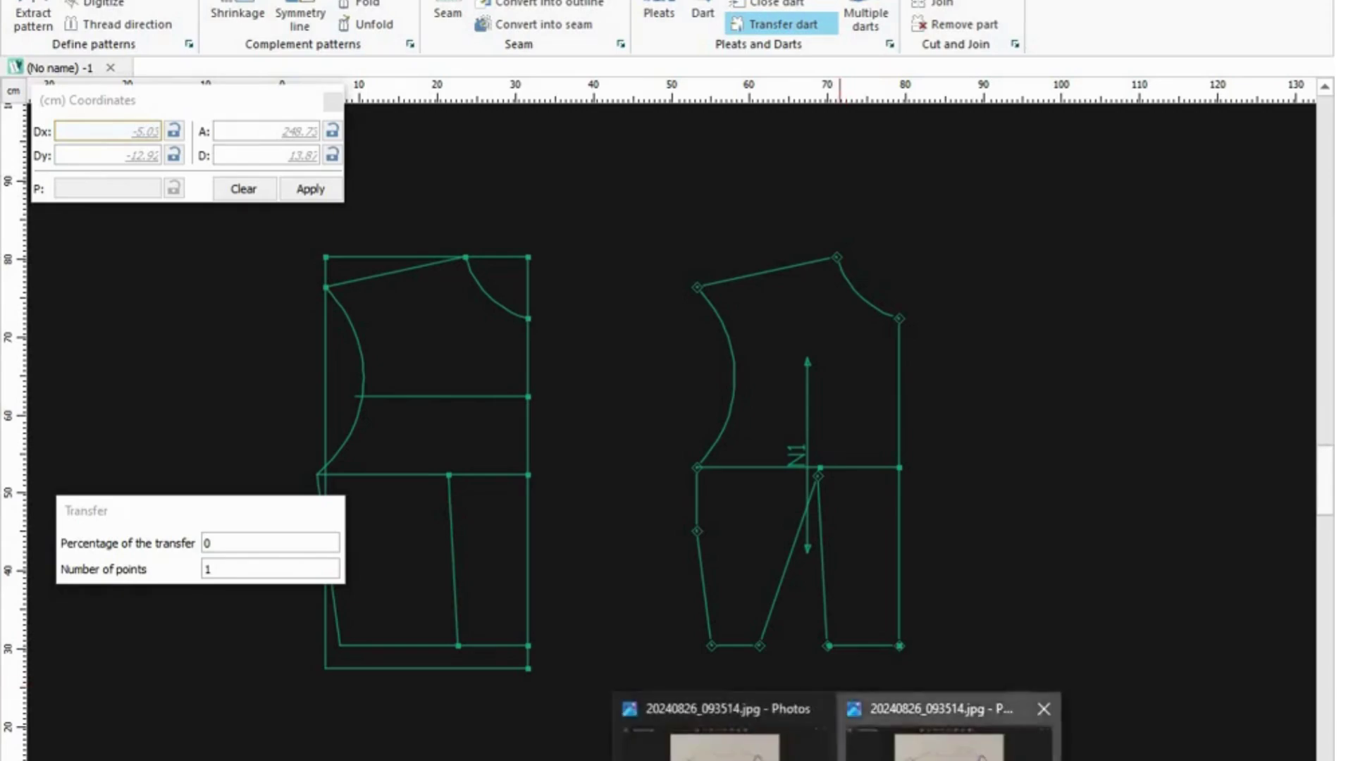
Unfold bodice piece N1 across its straight centre edge with the Automatic option and without centring the grain line.
click(952, 736)
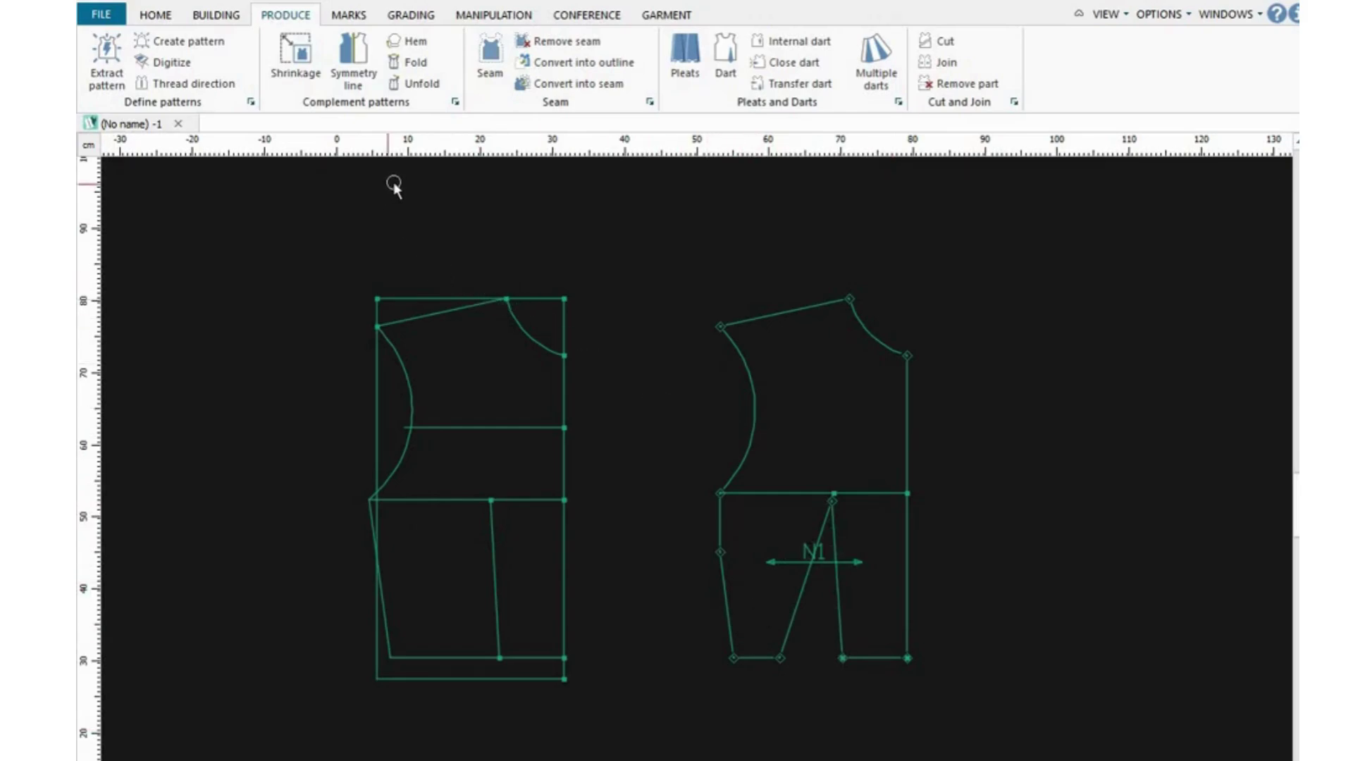
click(422, 84)
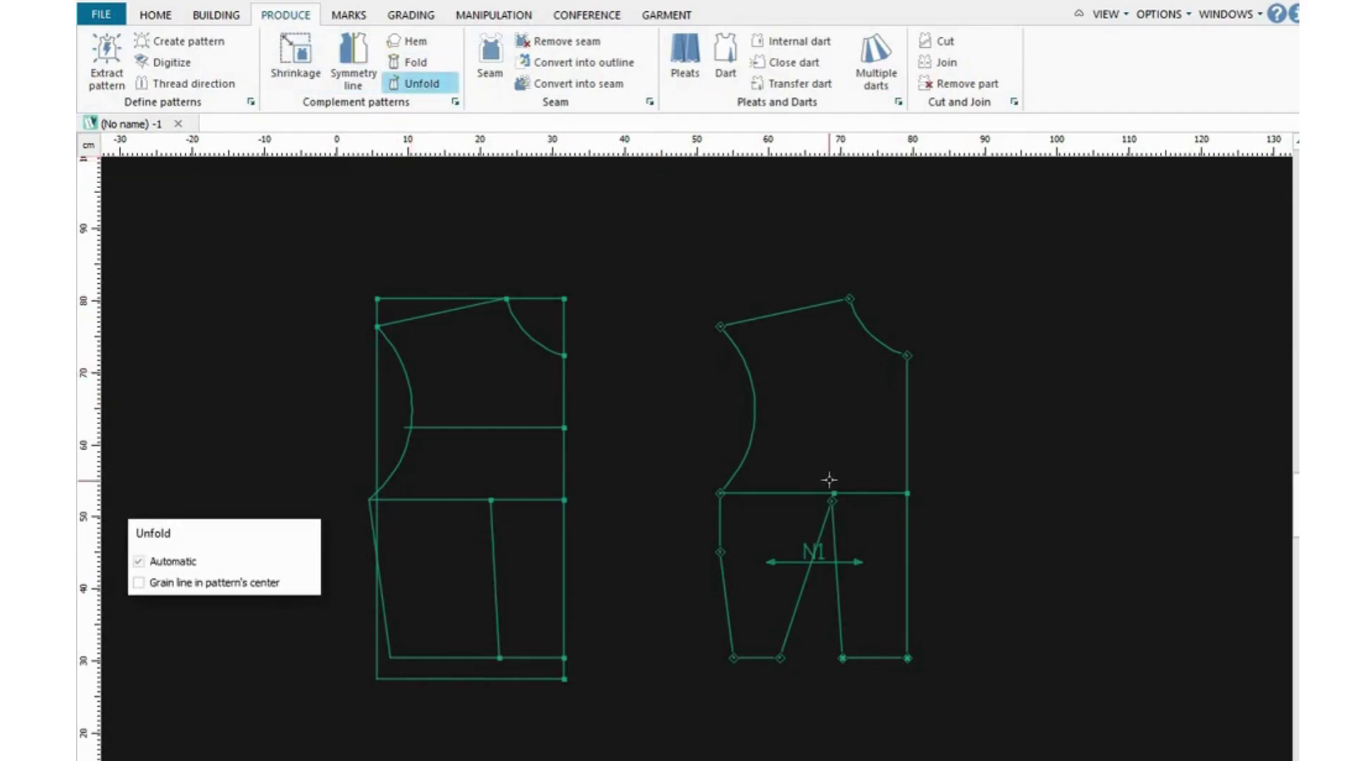
click(823, 564)
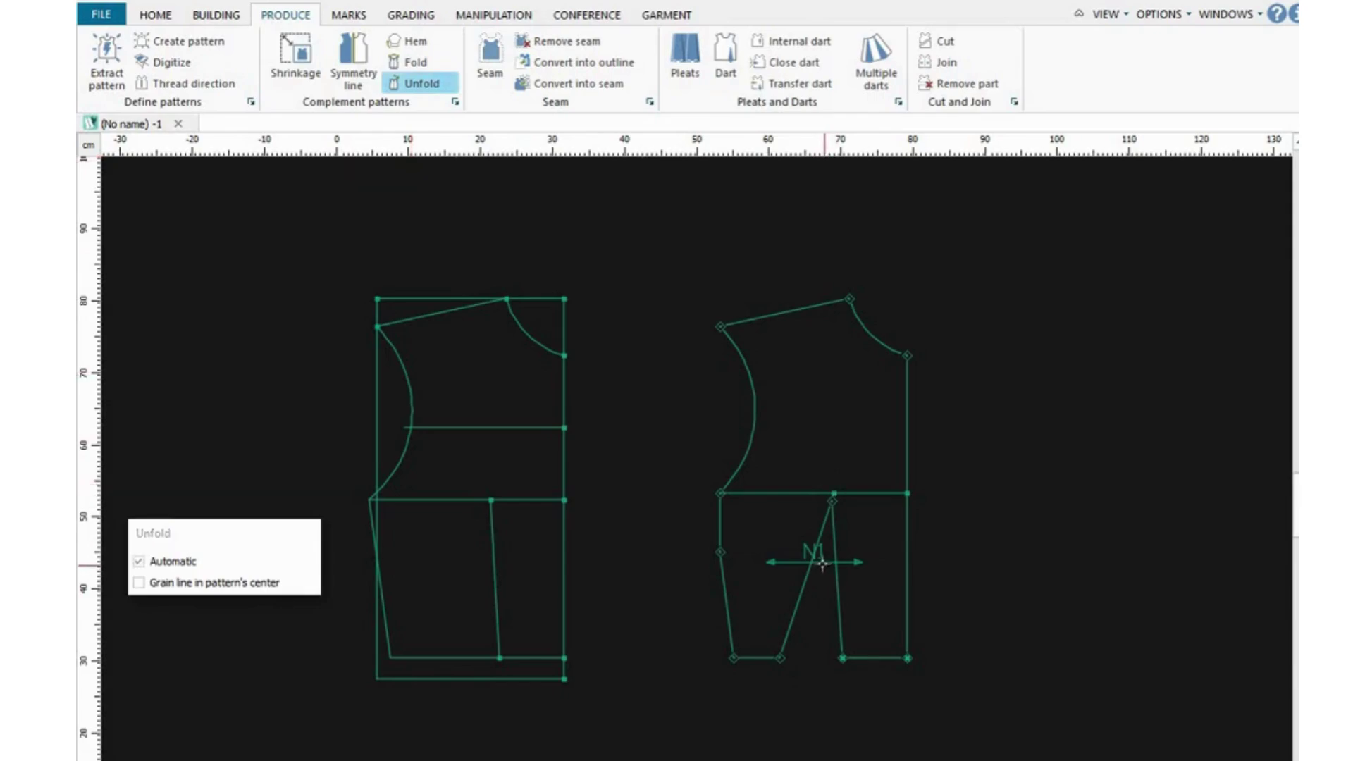
click(921, 550)
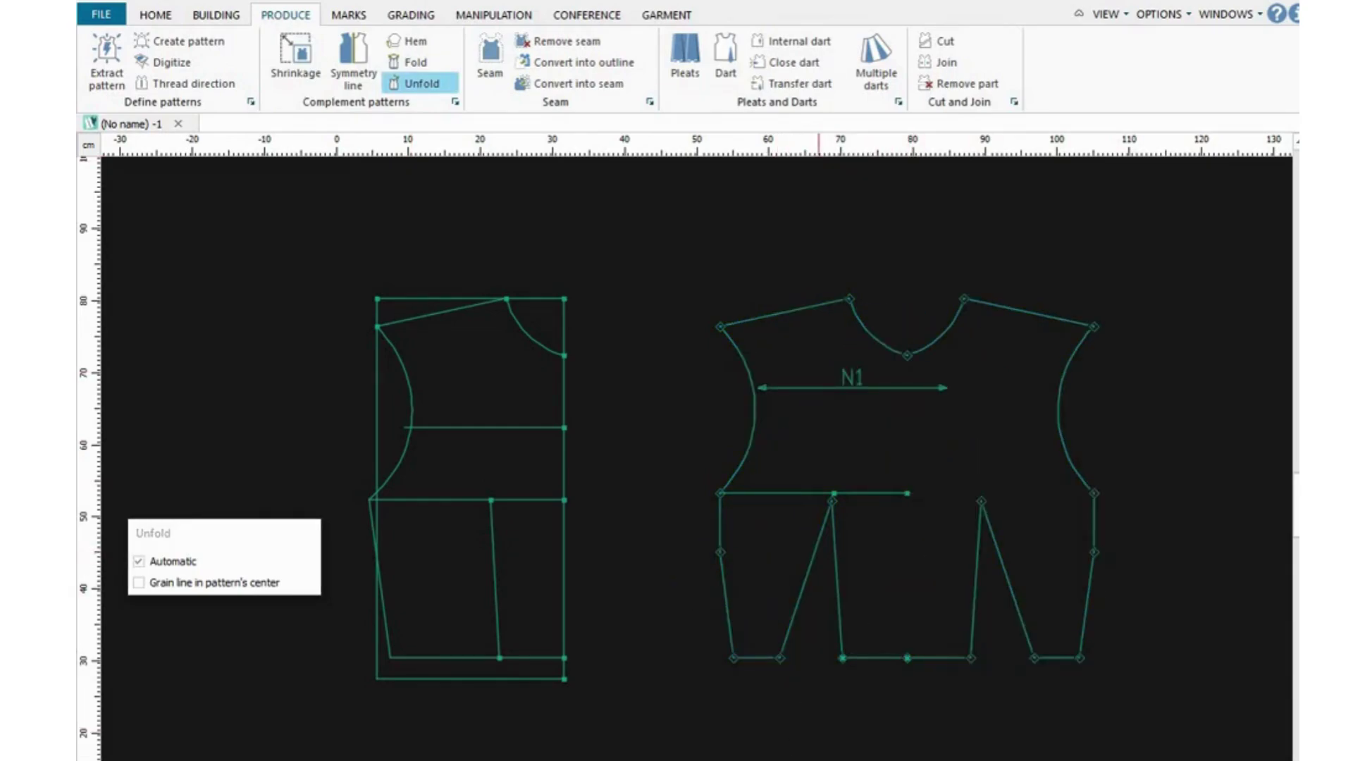
key(alt+Tab)
Transfer 100 percent of the hem dart nearest the unfold's original side to the opposite armhole curve, using one point.
click(801, 84)
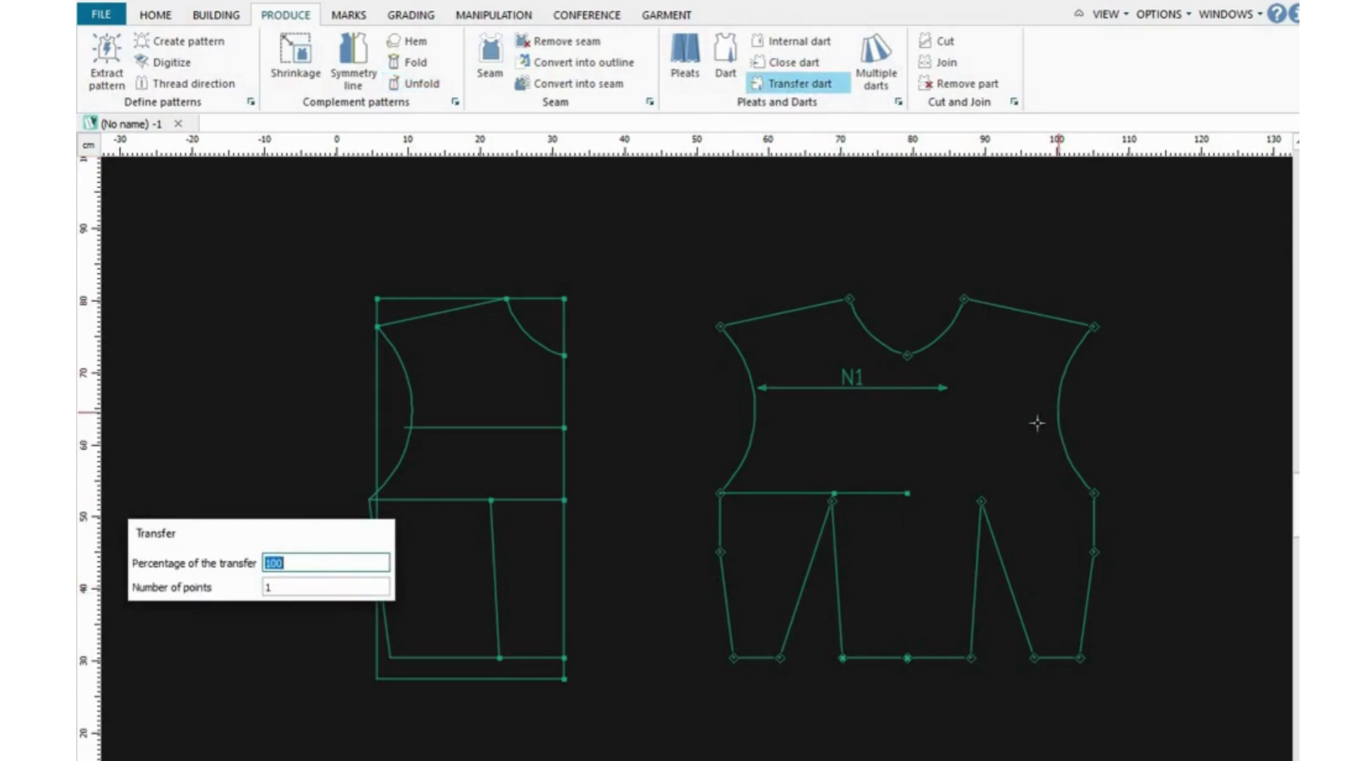
click(729, 603)
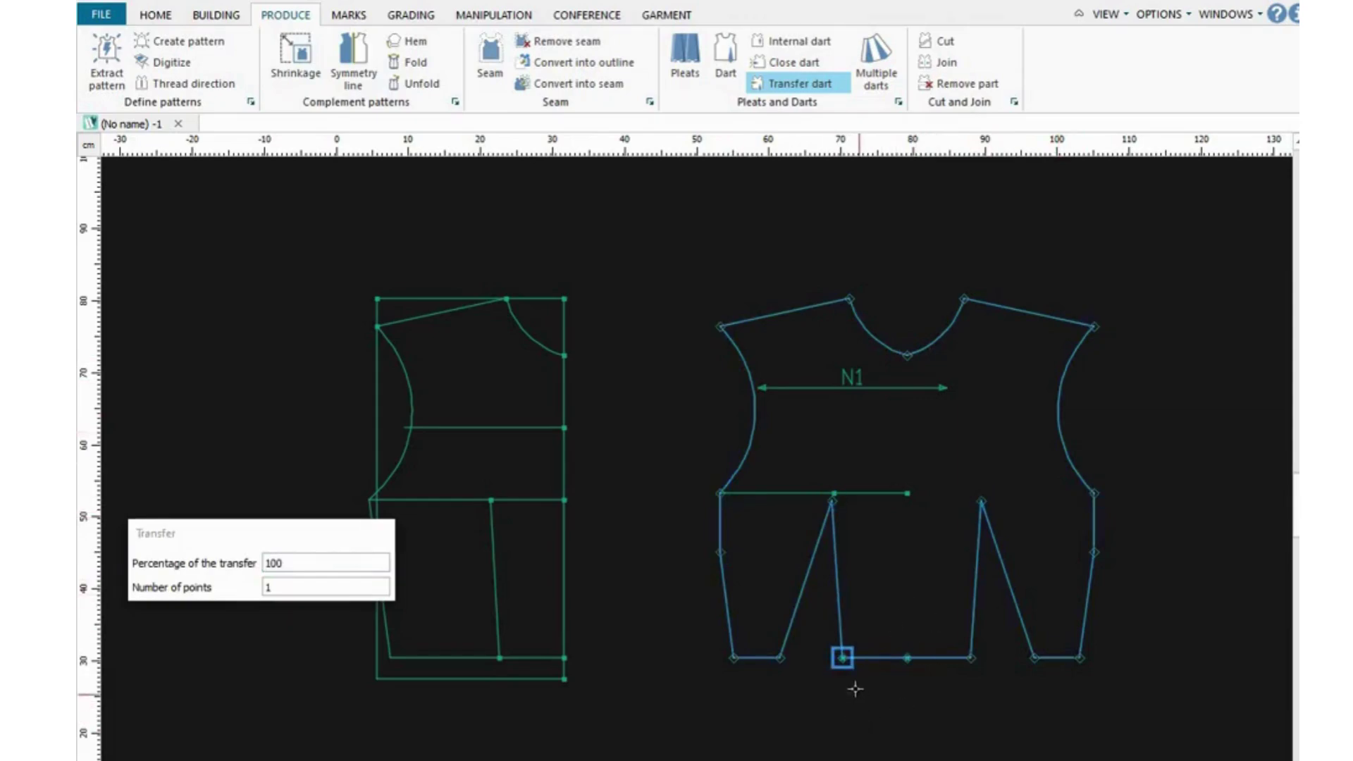
click(843, 657)
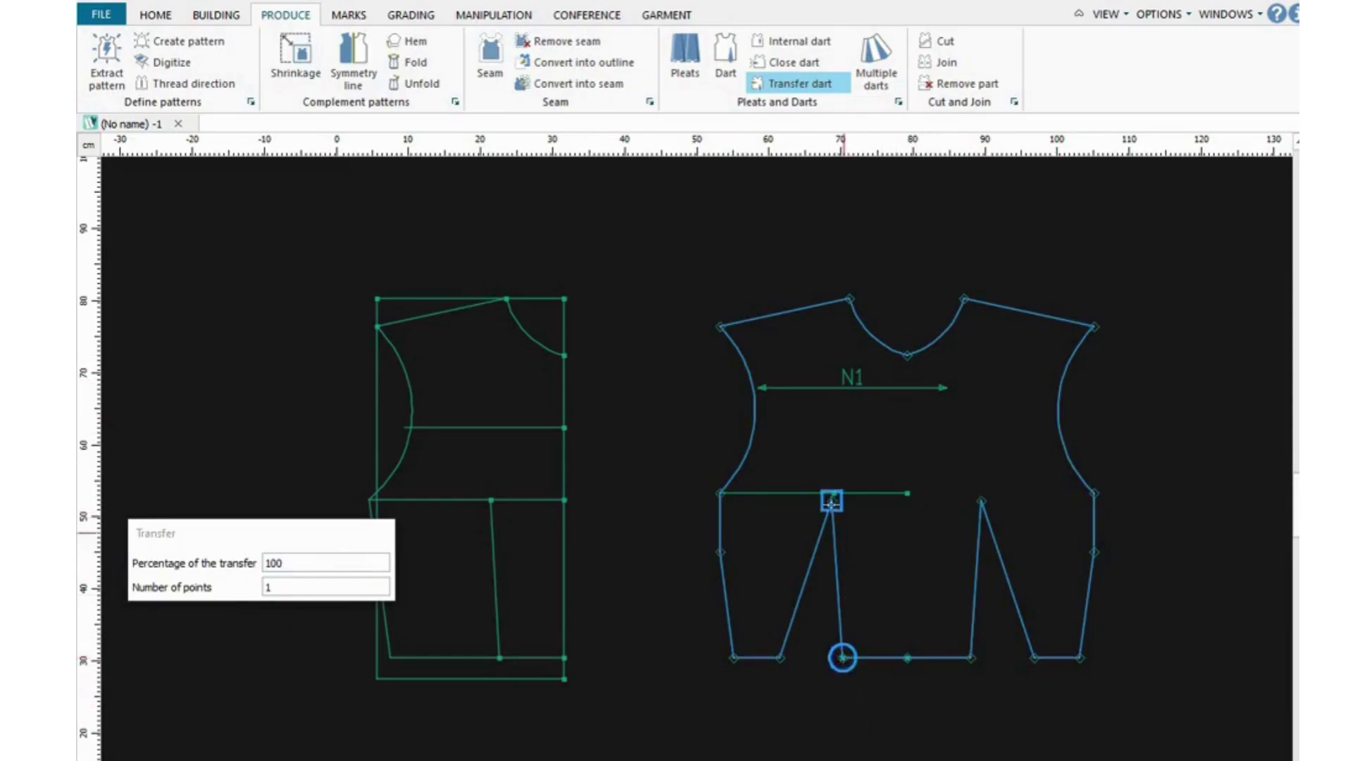
click(778, 657)
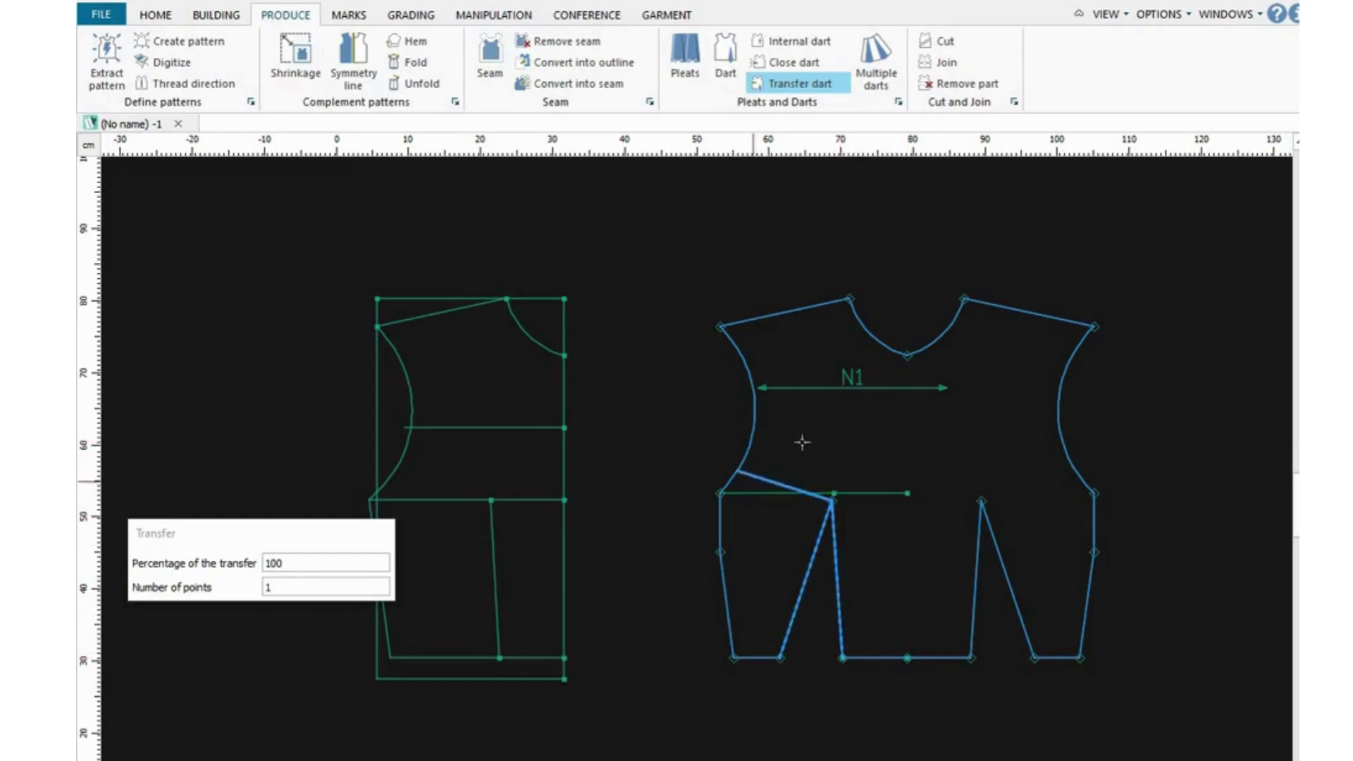
click(1058, 414)
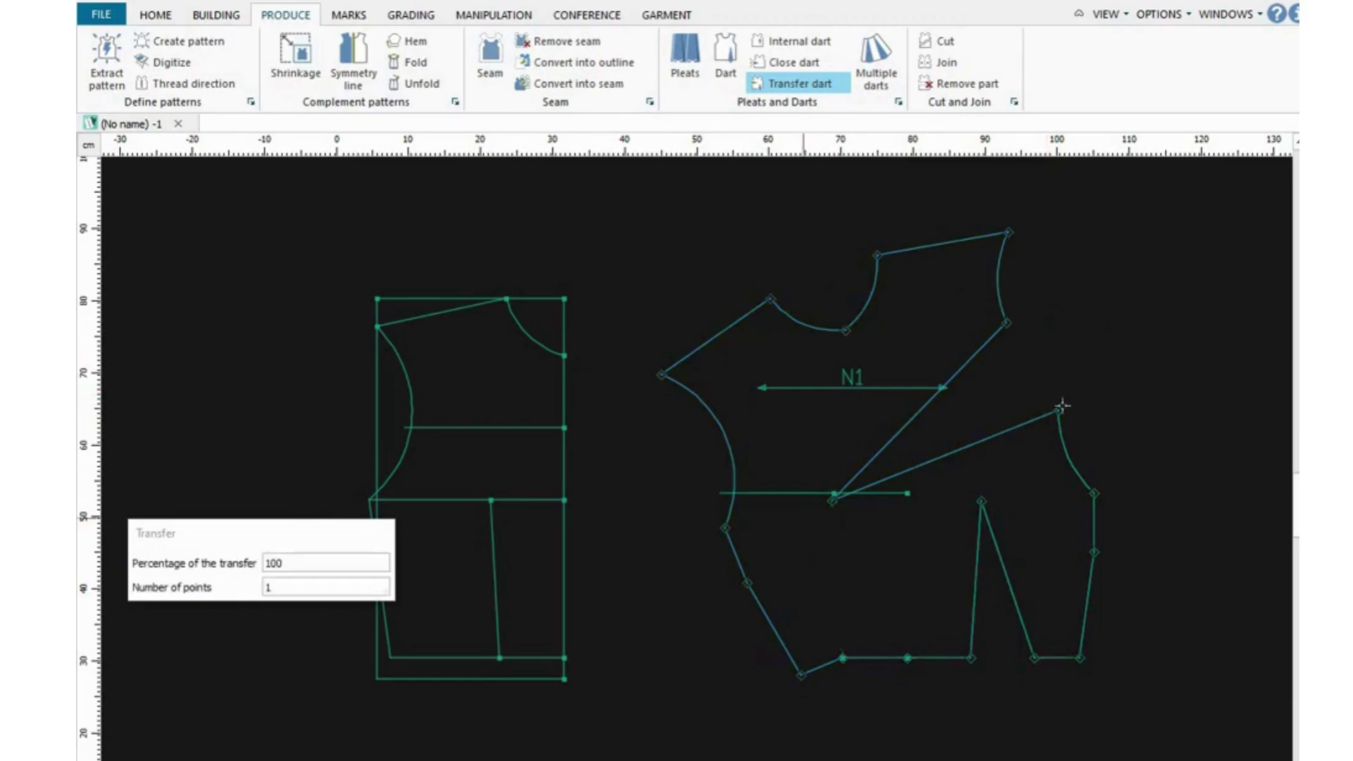
Check the asymmetric bodice sketch and draw a straight line joining the tips of the armhole dart and the remaining hem dart.
key(alt+Tab)
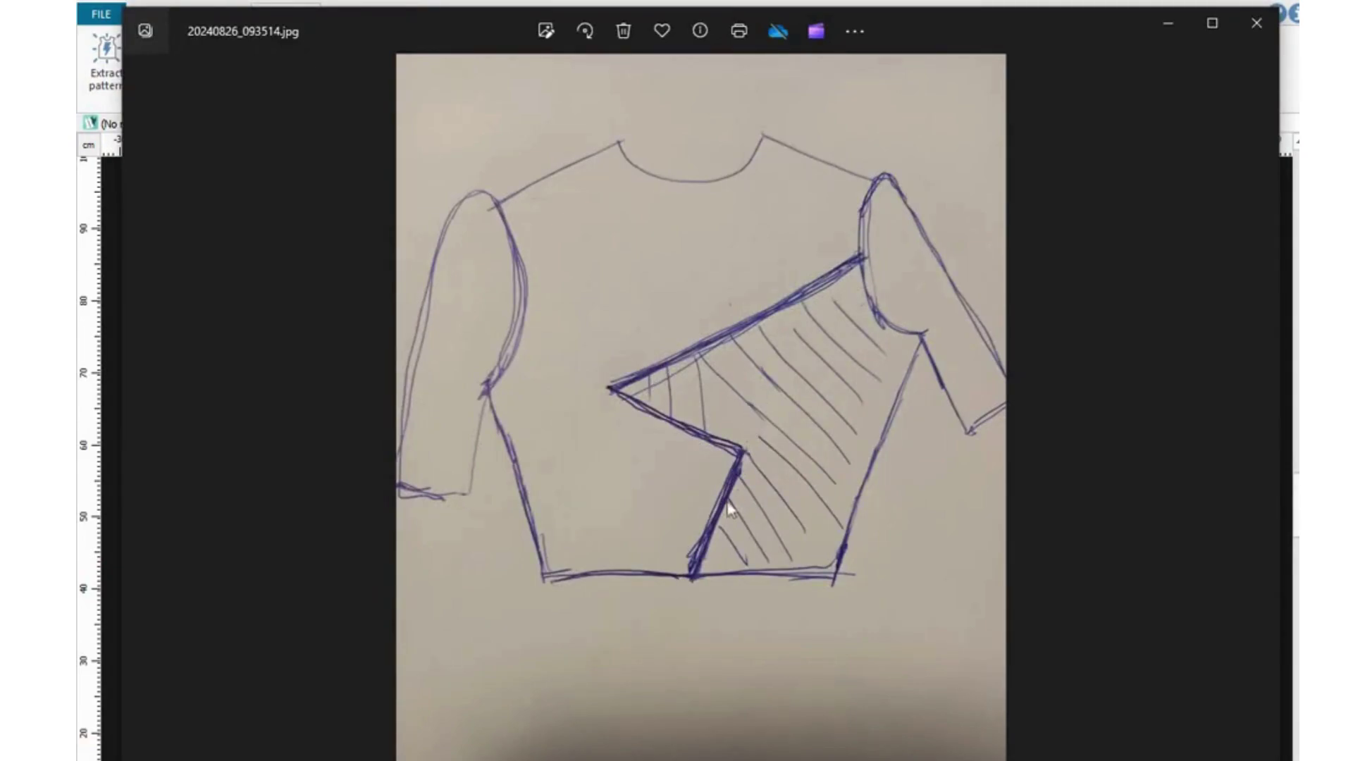
key(alt+Tab)
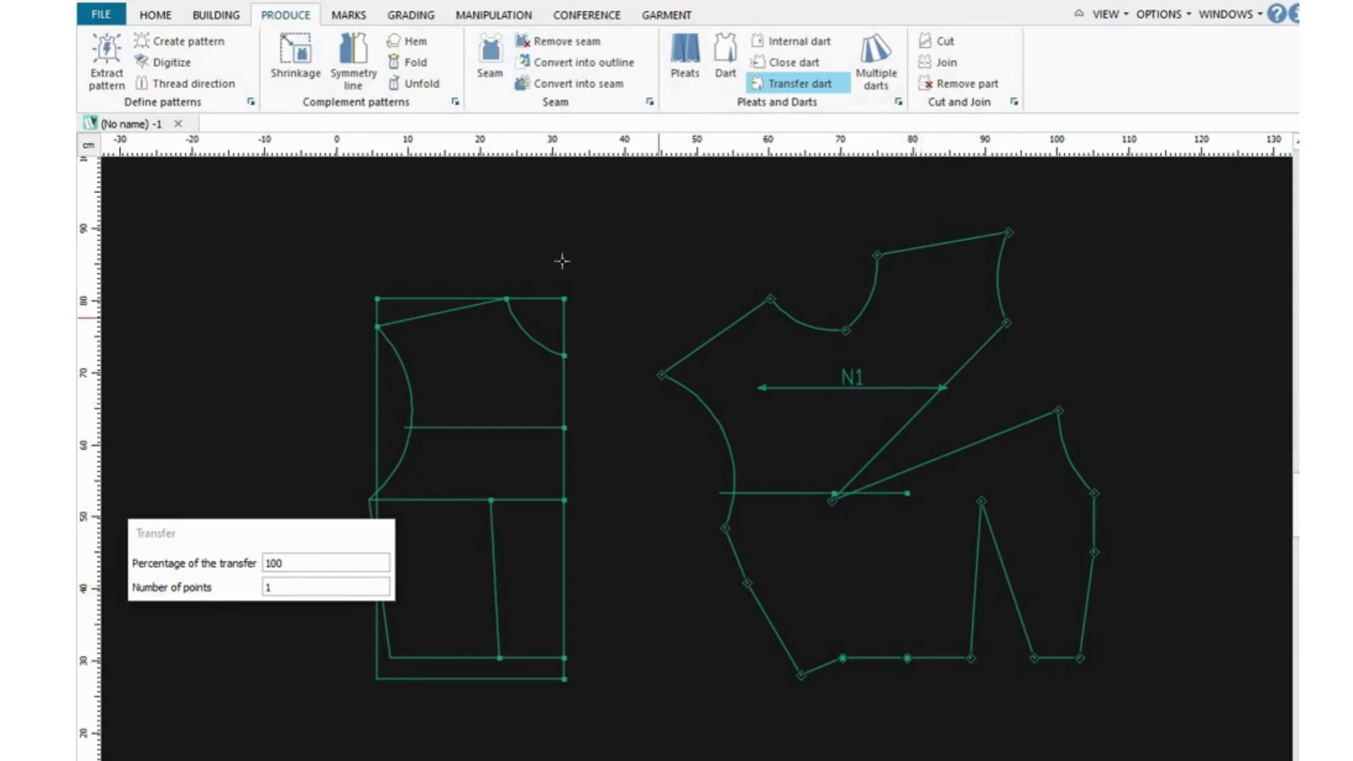
click(218, 15)
click(112, 40)
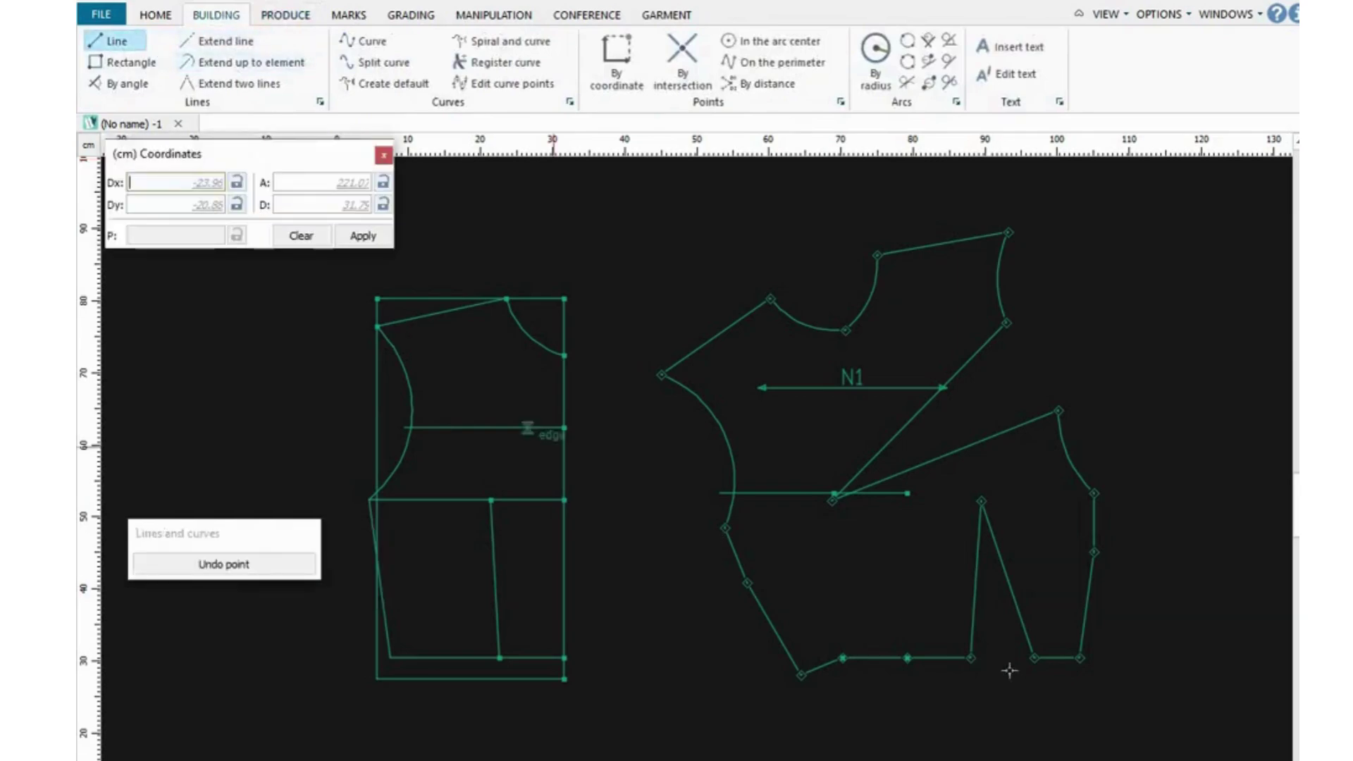
click(833, 500)
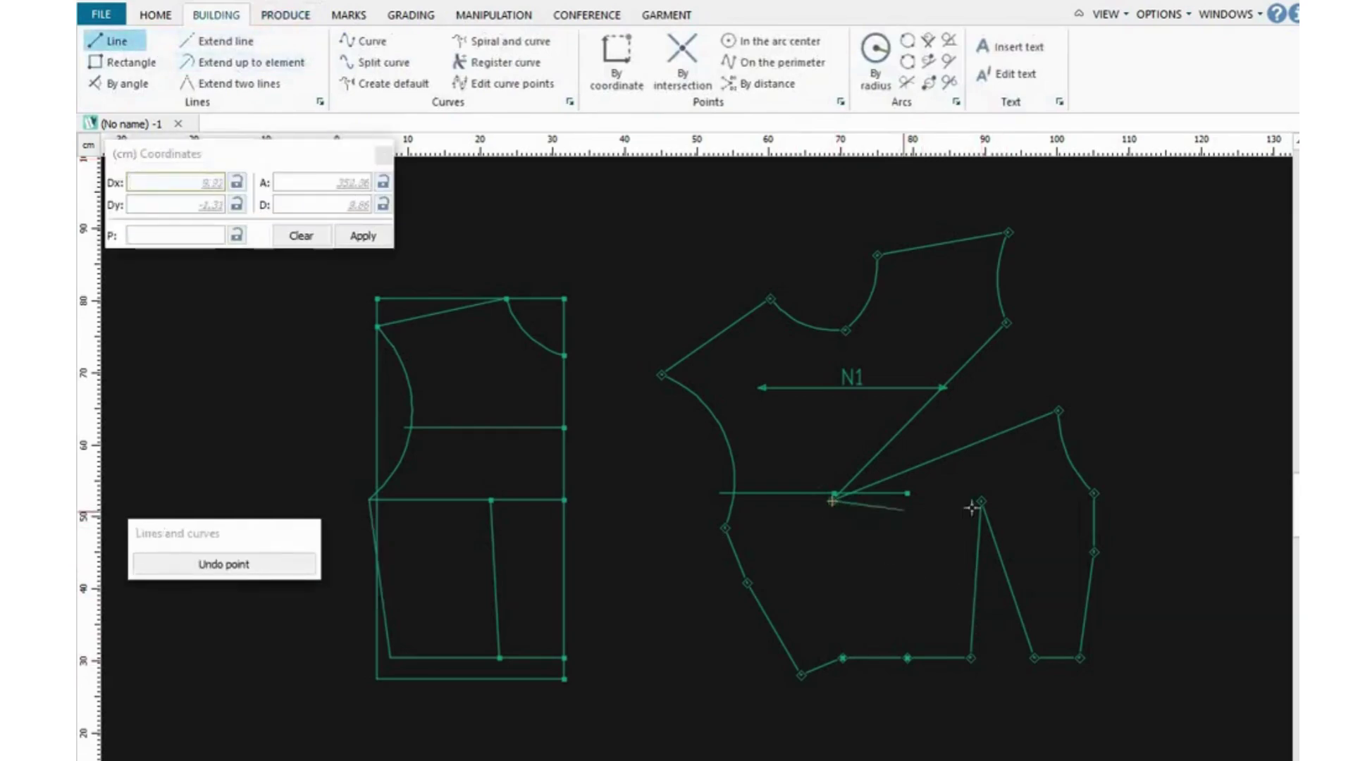
click(981, 501)
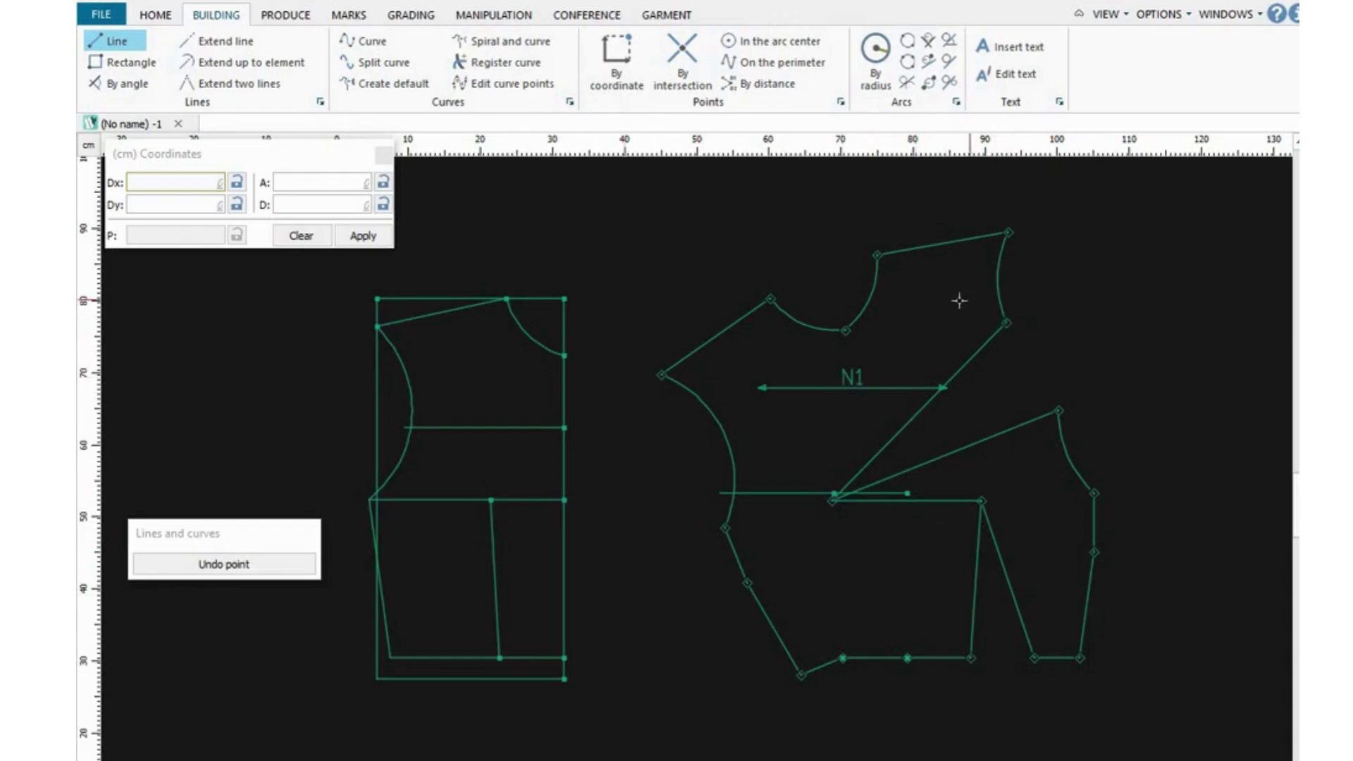
Insert the text A as a matching label at both armhole ends of the transferred dart.
click(1015, 52)
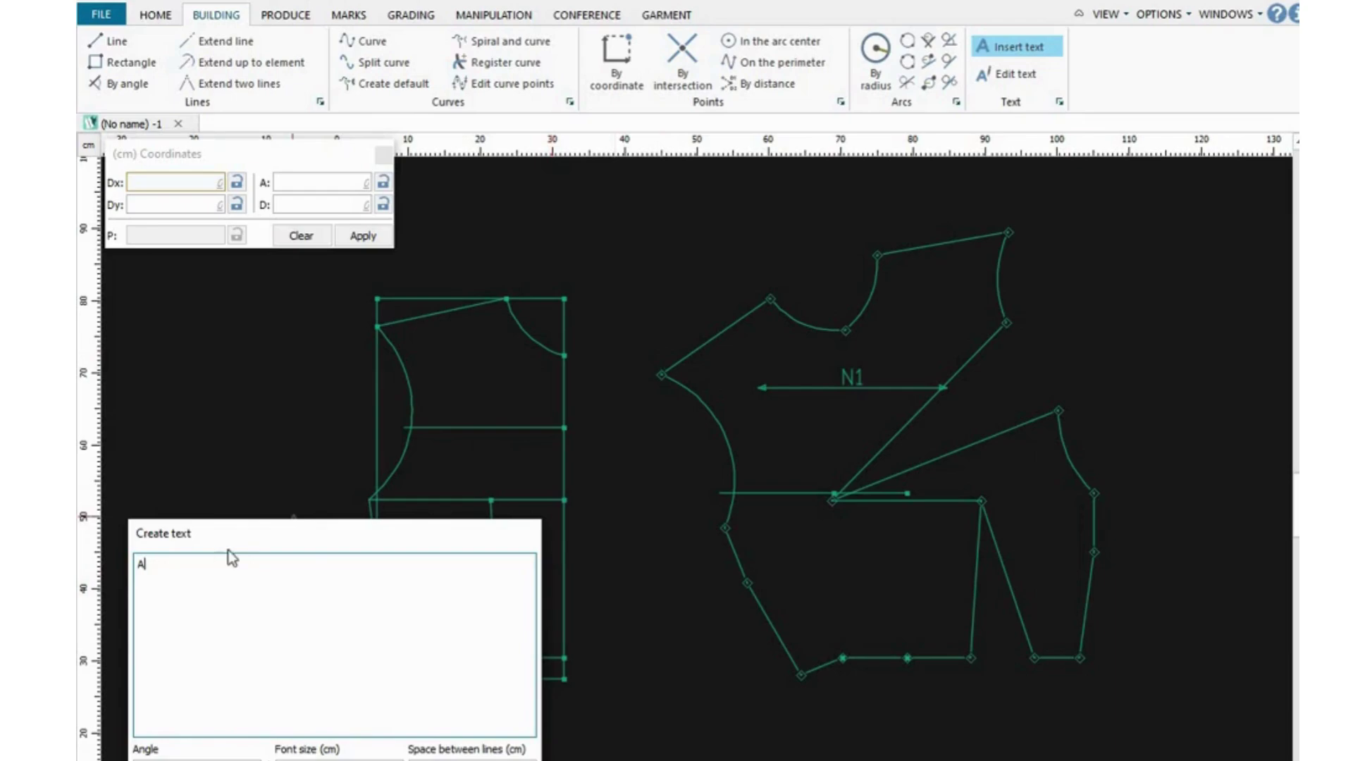
click(292, 512)
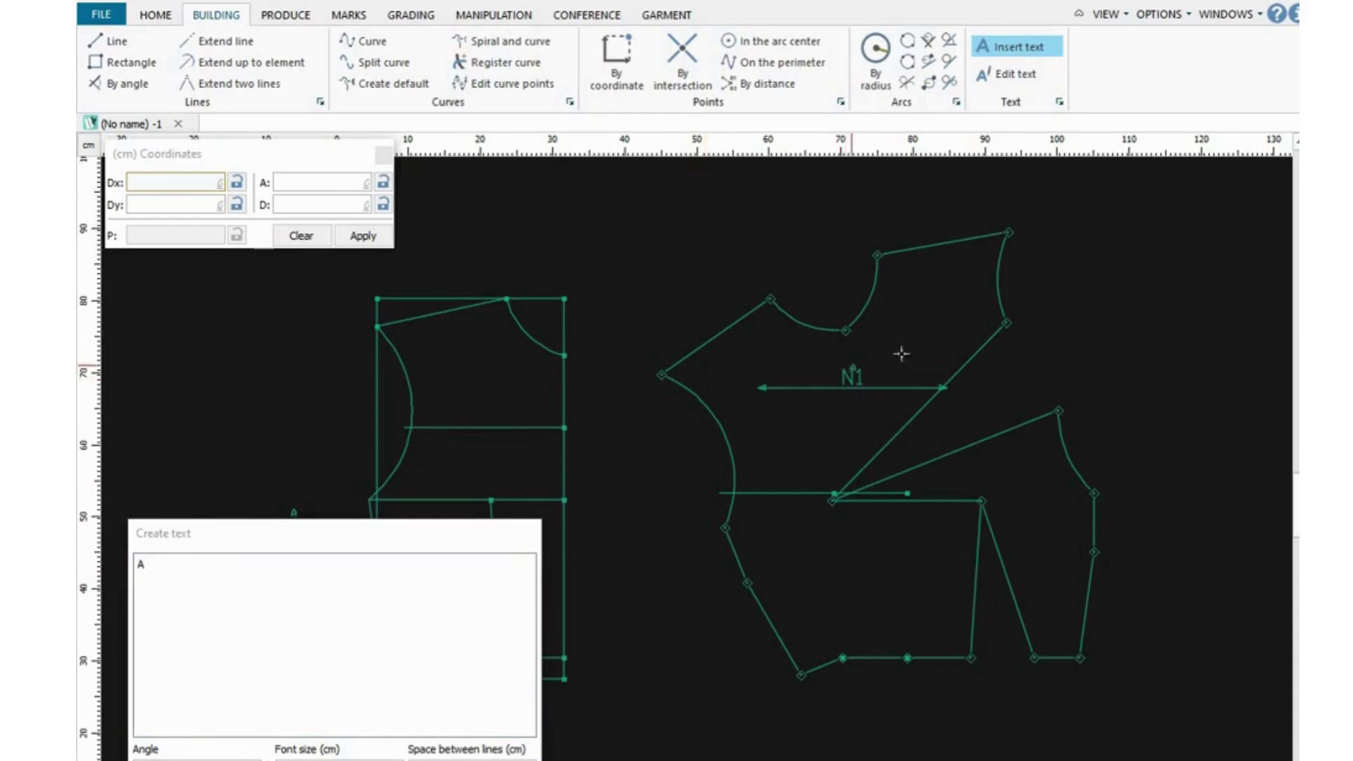
click(991, 319)
click(1046, 420)
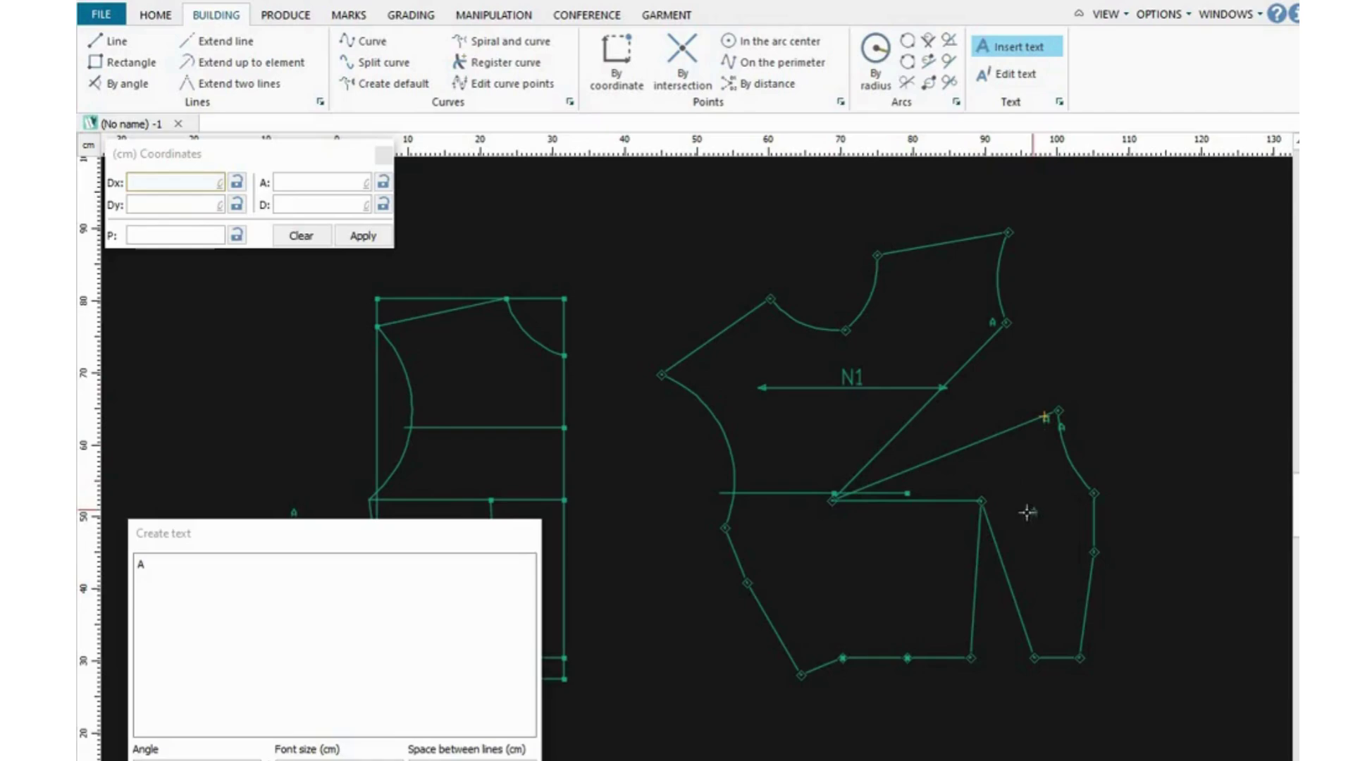
Label both sides of the armhole dart's tip with B and both sides of the remaining hem dart's tip with C.
click(150, 564)
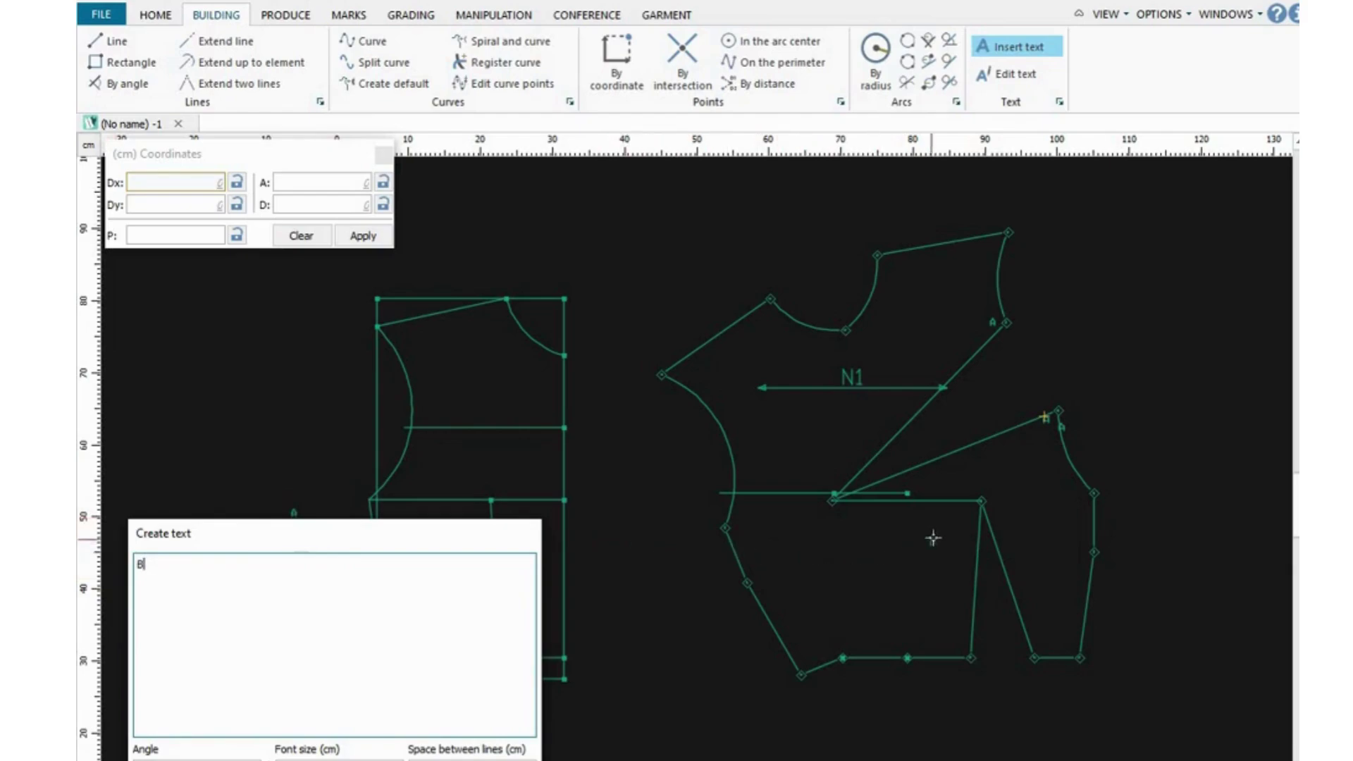
click(841, 513)
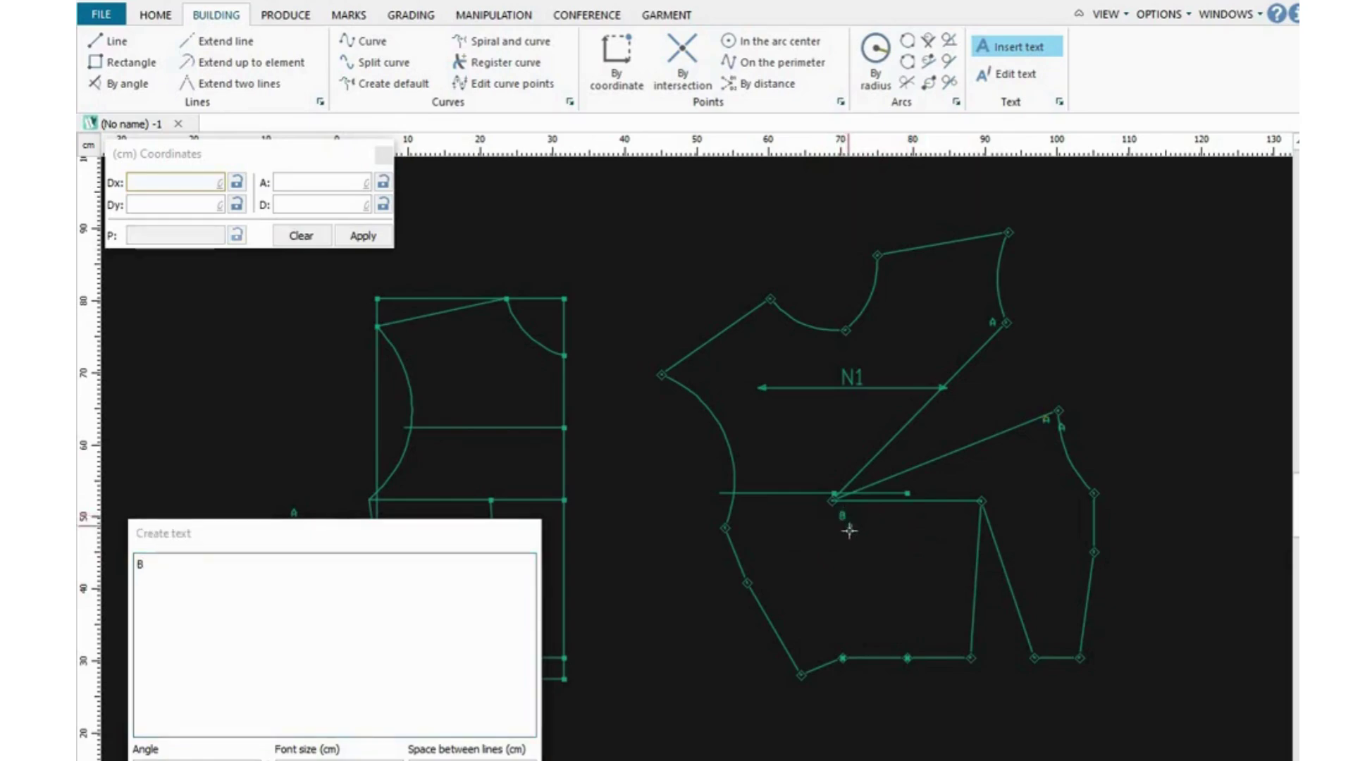
click(835, 483)
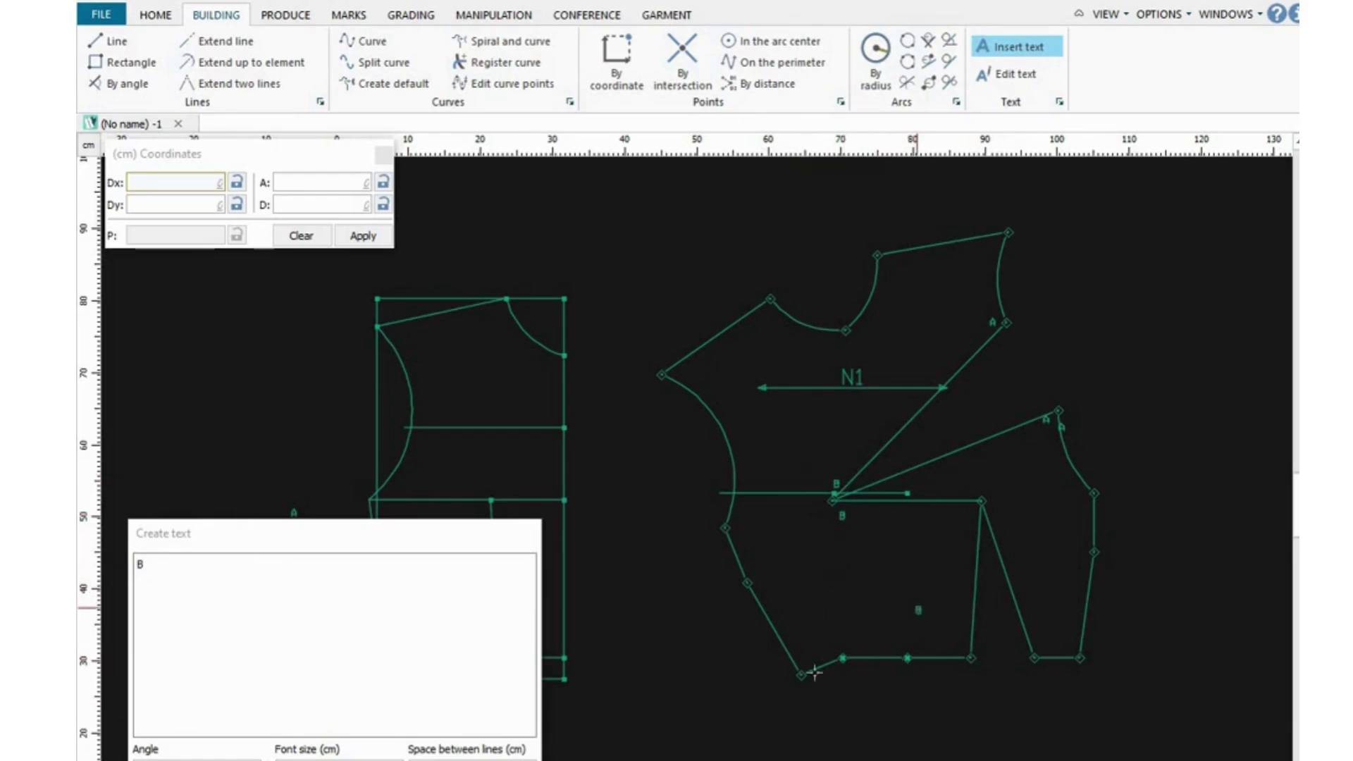
click(150, 566)
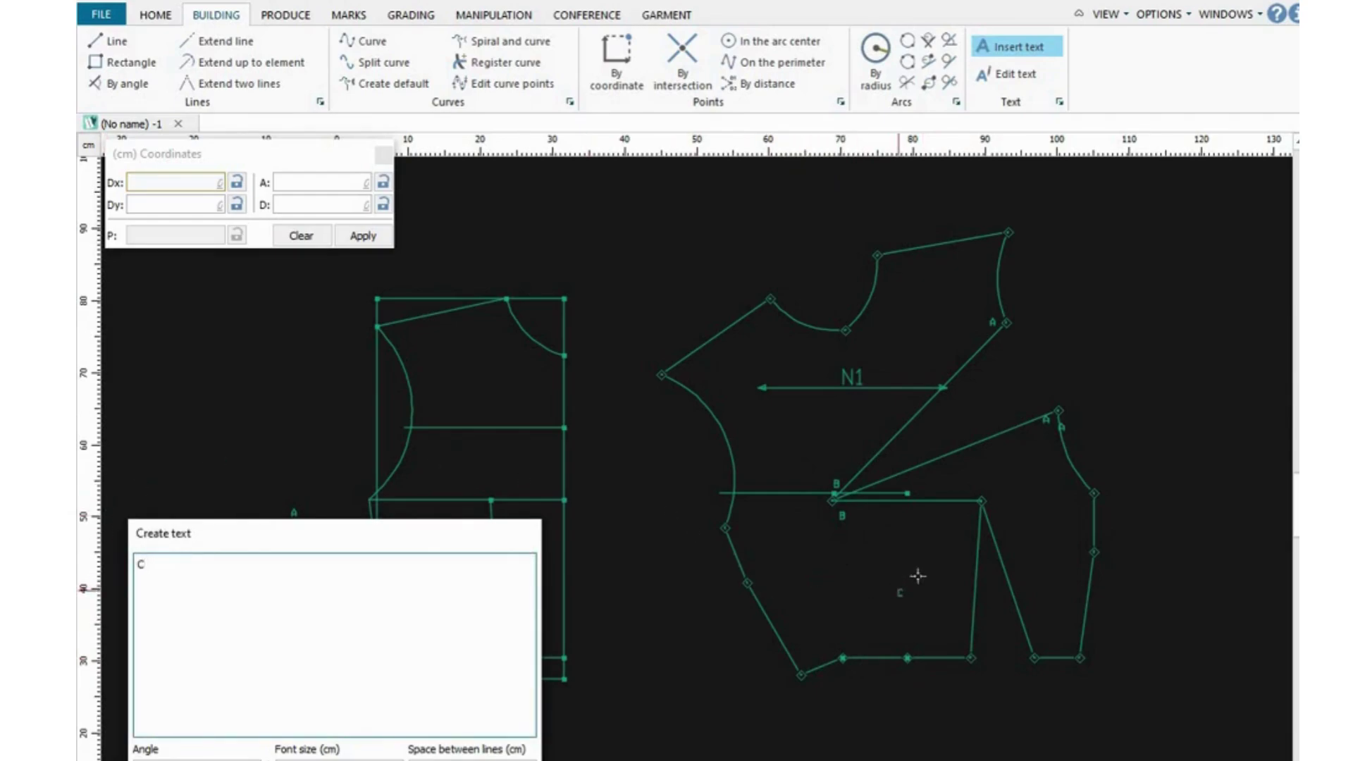
click(973, 512)
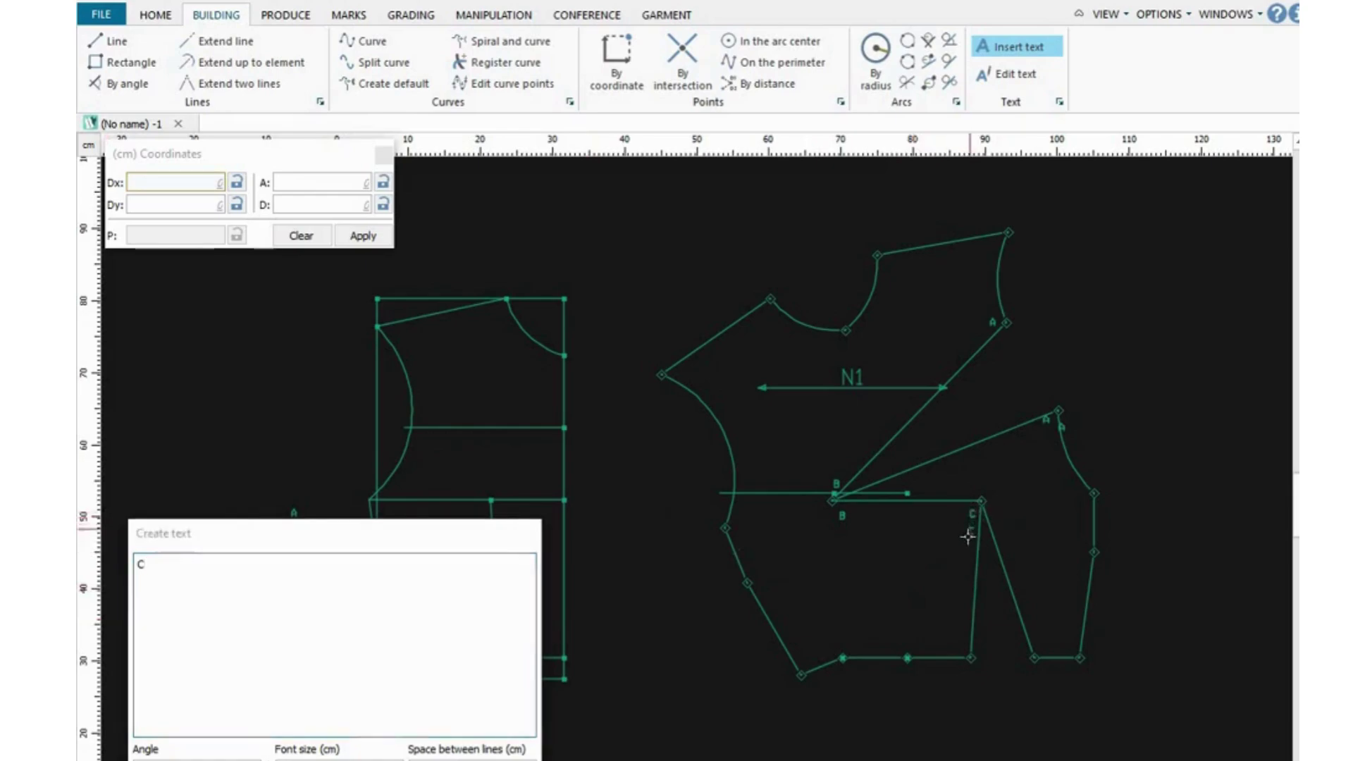
click(1000, 510)
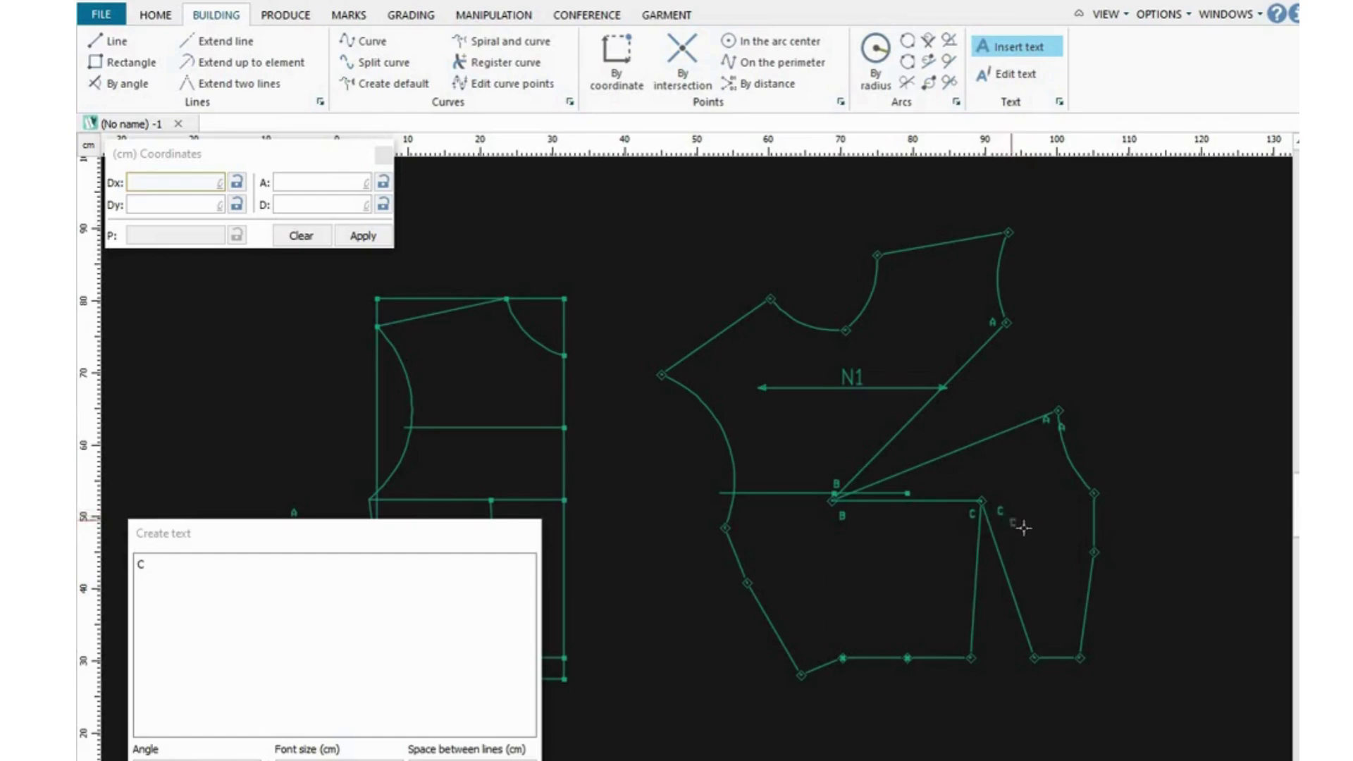
Label both hem ends of the remaining dart with D.
click(151, 571)
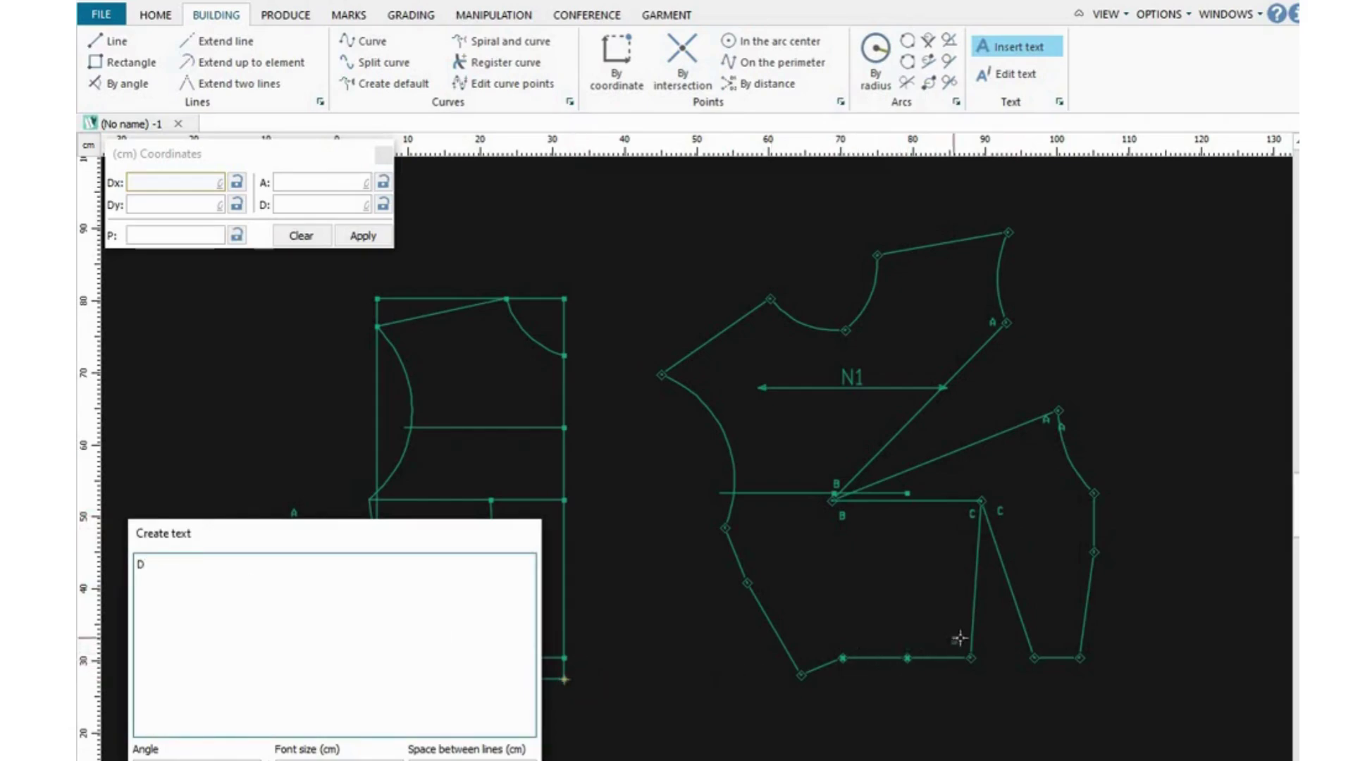
click(1057, 651)
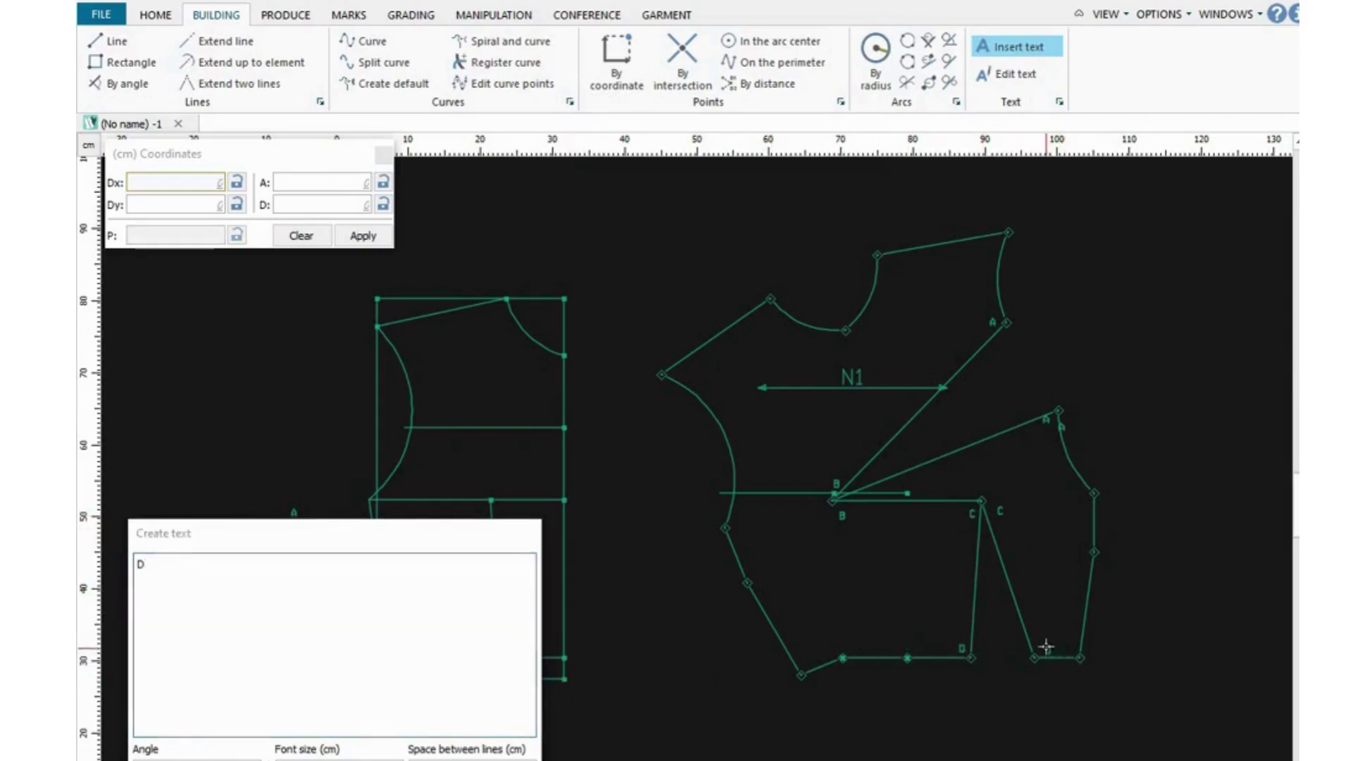
click(1046, 646)
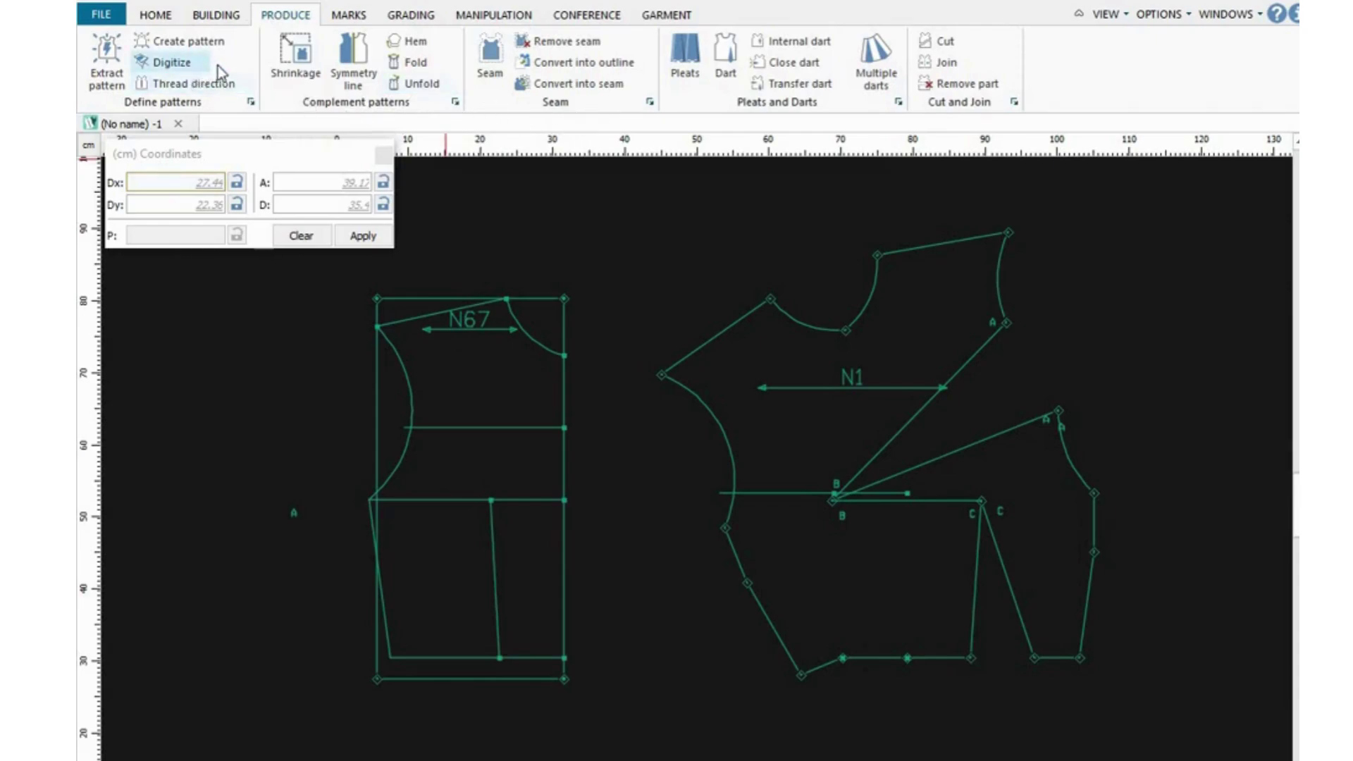
Extract the side panel bounded by the armhole dart, joining line and hem dart in Automatic mode, placing it beside piece N1.
click(107, 62)
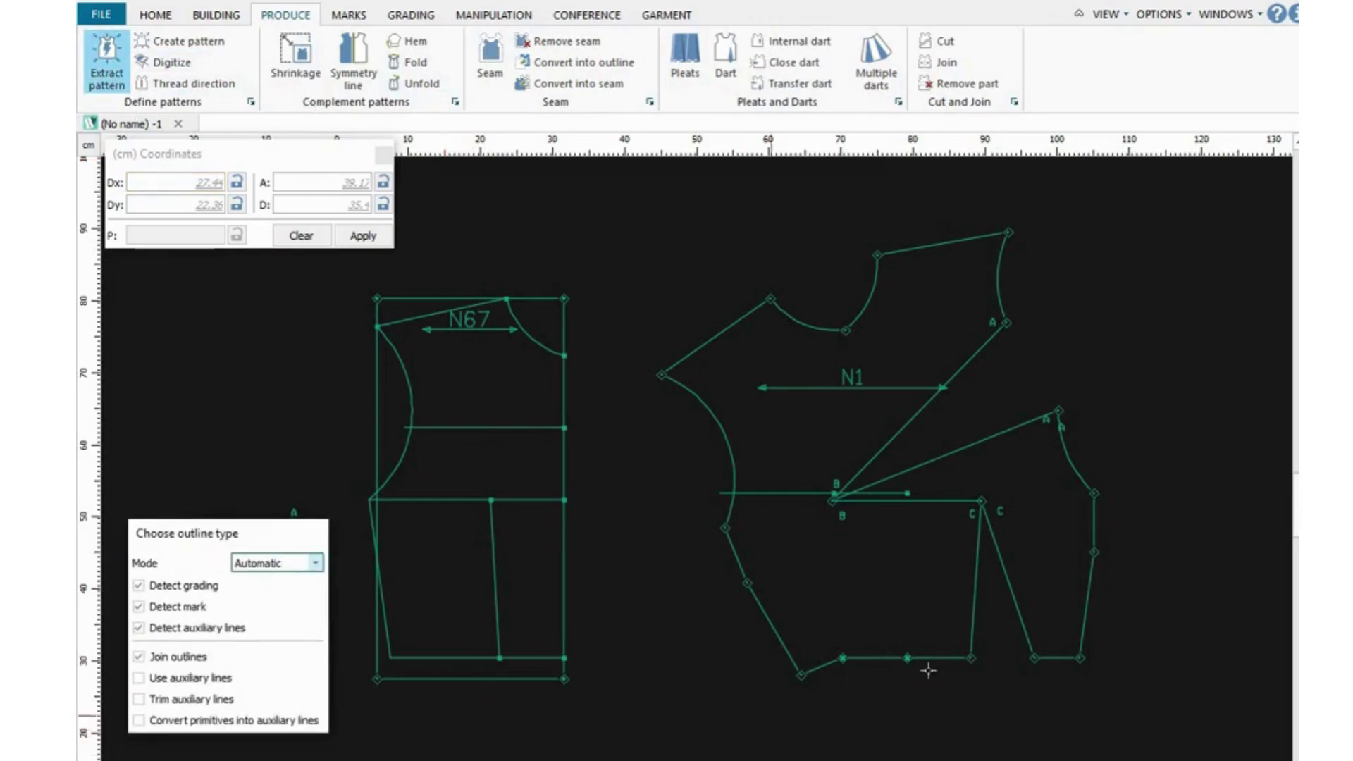
click(1020, 492)
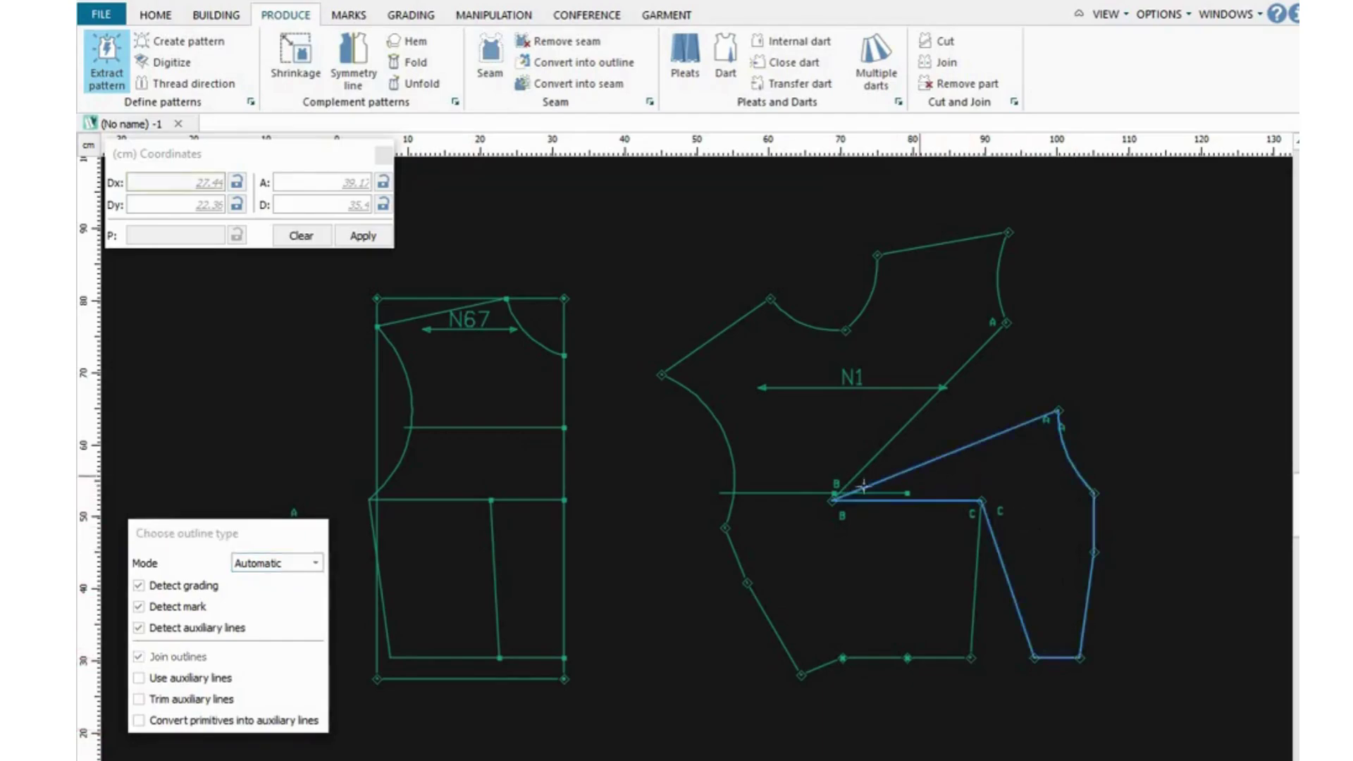
click(1042, 496)
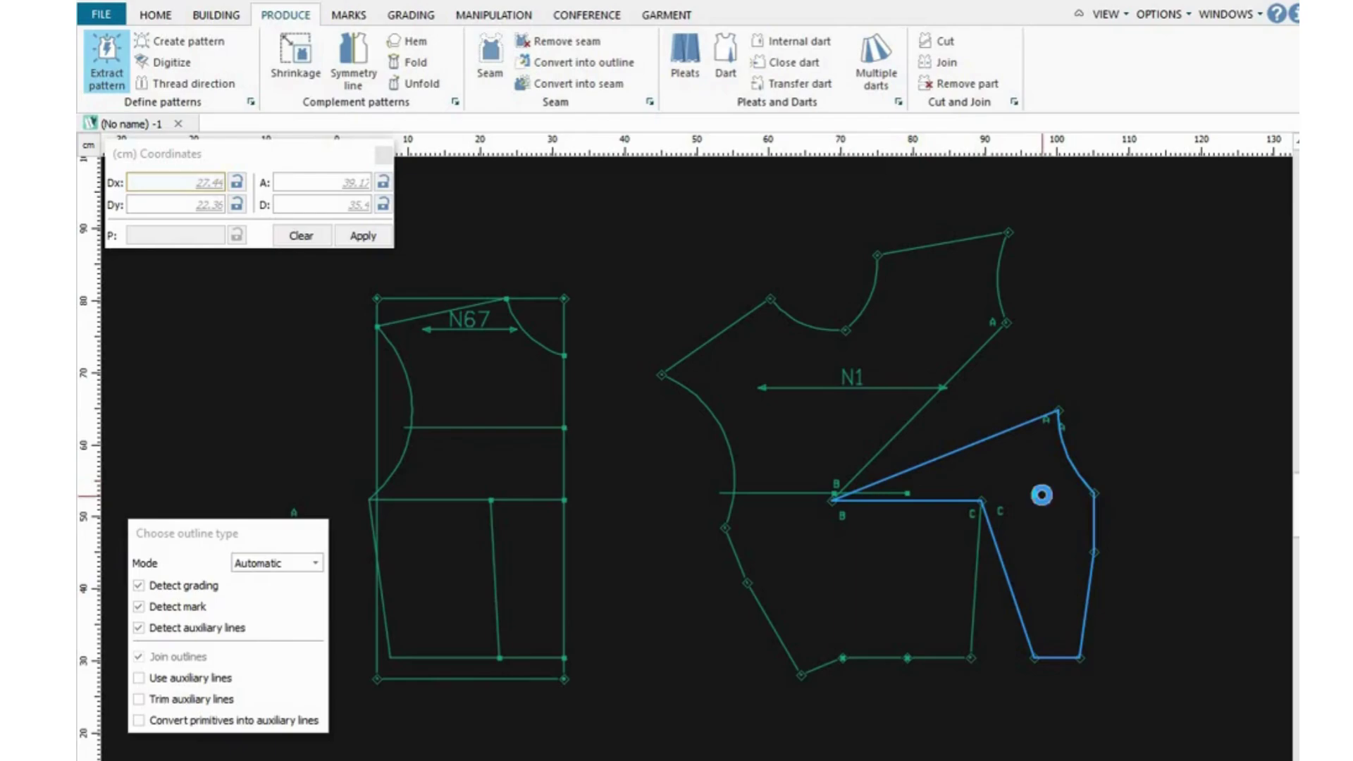
click(1042, 496)
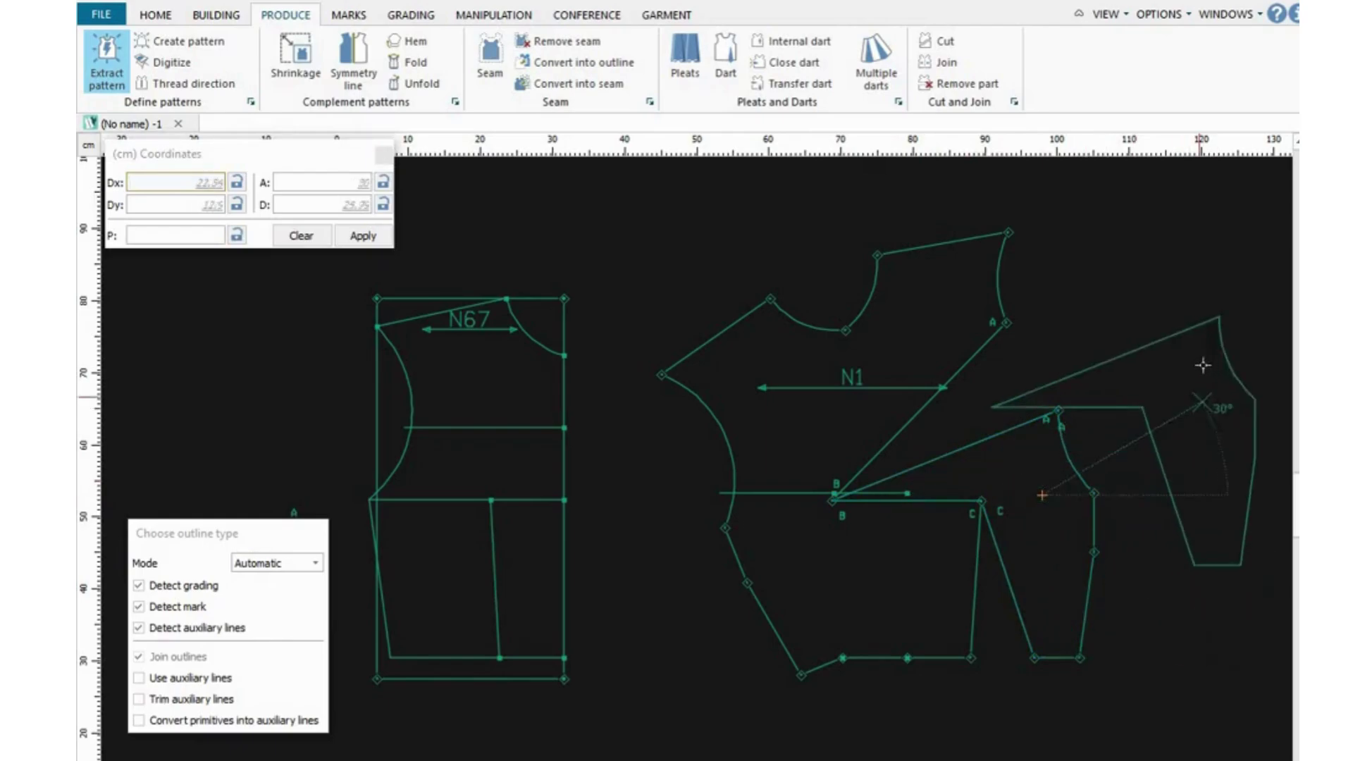
click(1203, 359)
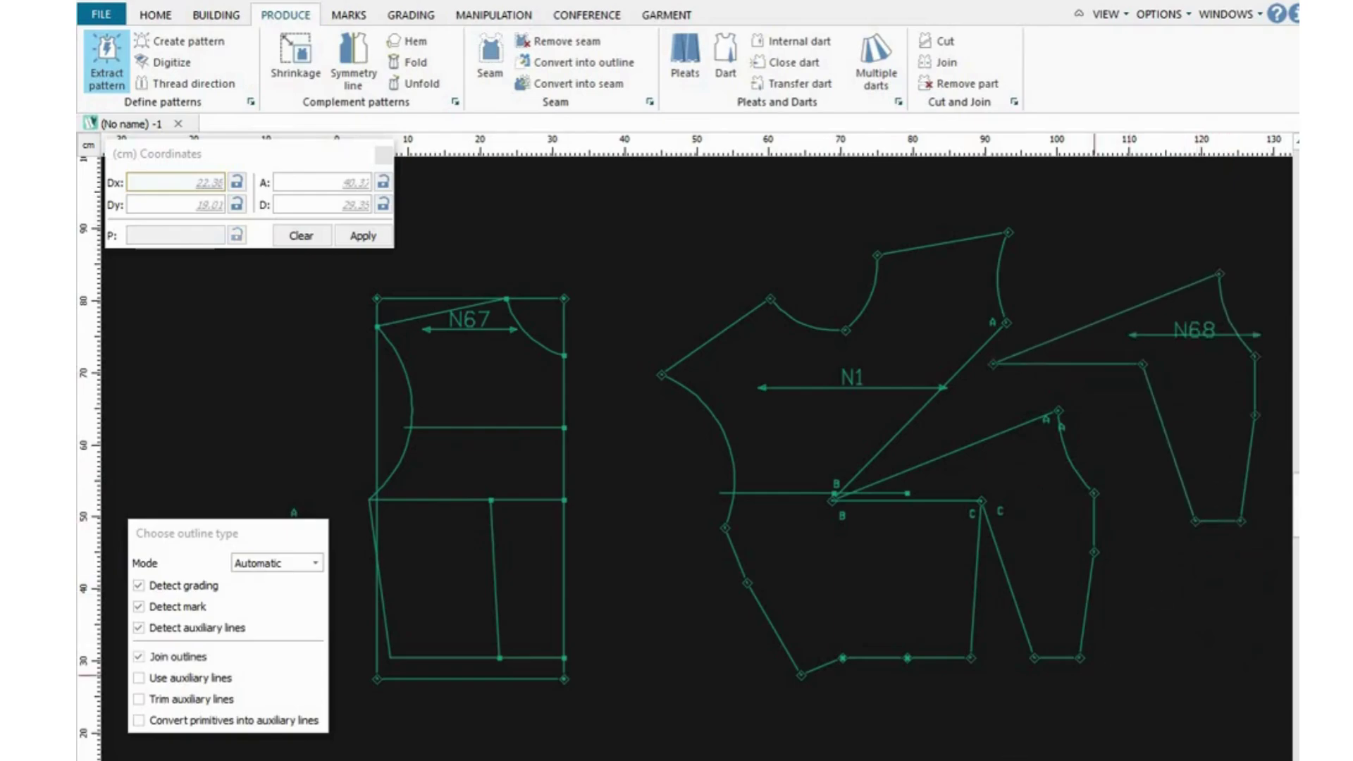
Extract the main front panel by combining the areas above and below the bust line, placing it over the base bodice draft.
click(808, 540)
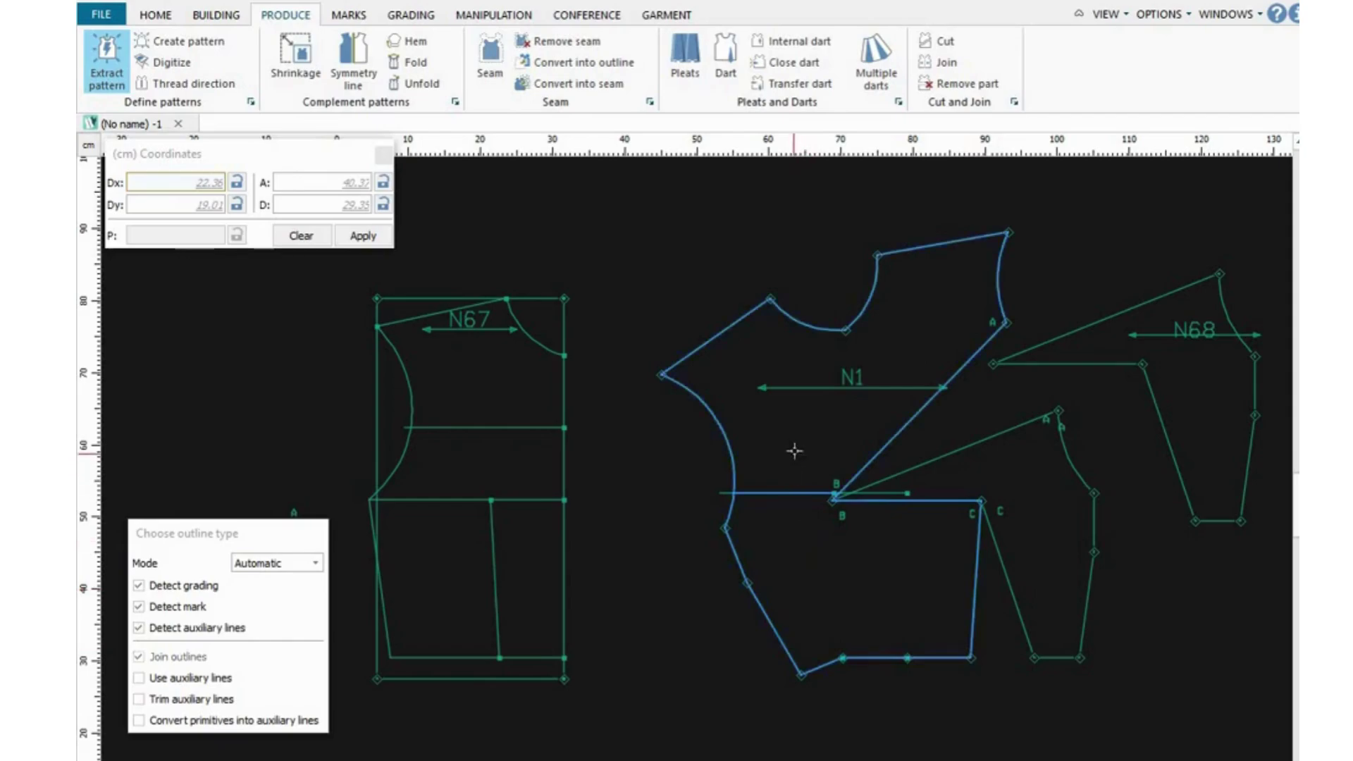
click(760, 449)
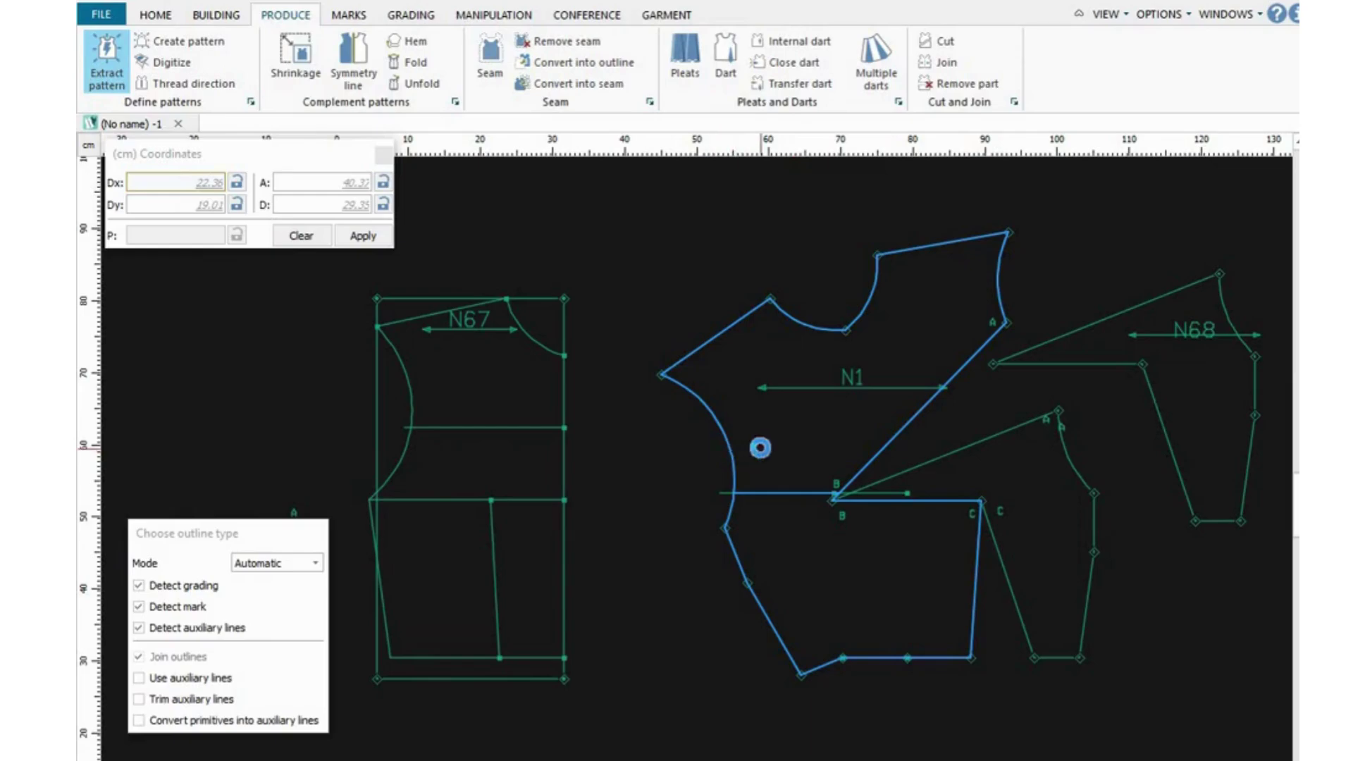
click(761, 448)
click(762, 448)
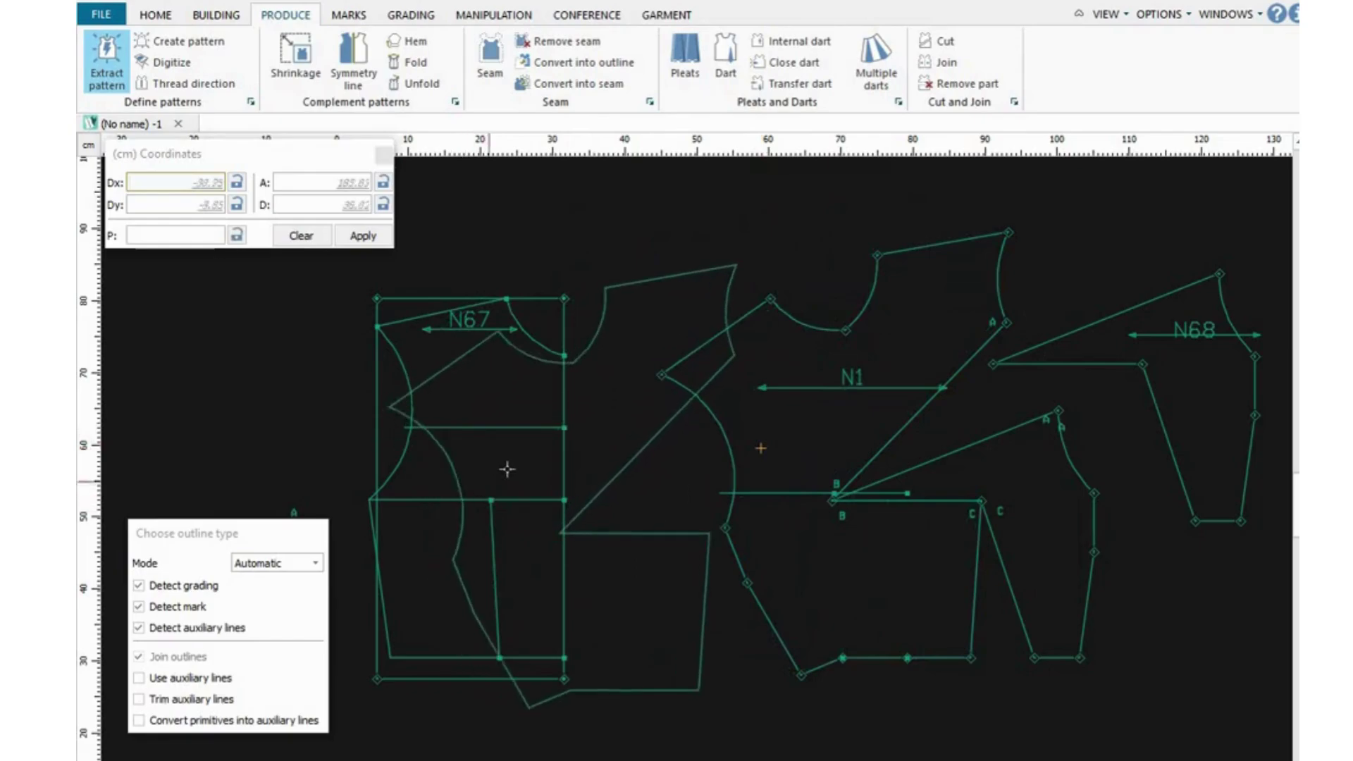
click(498, 618)
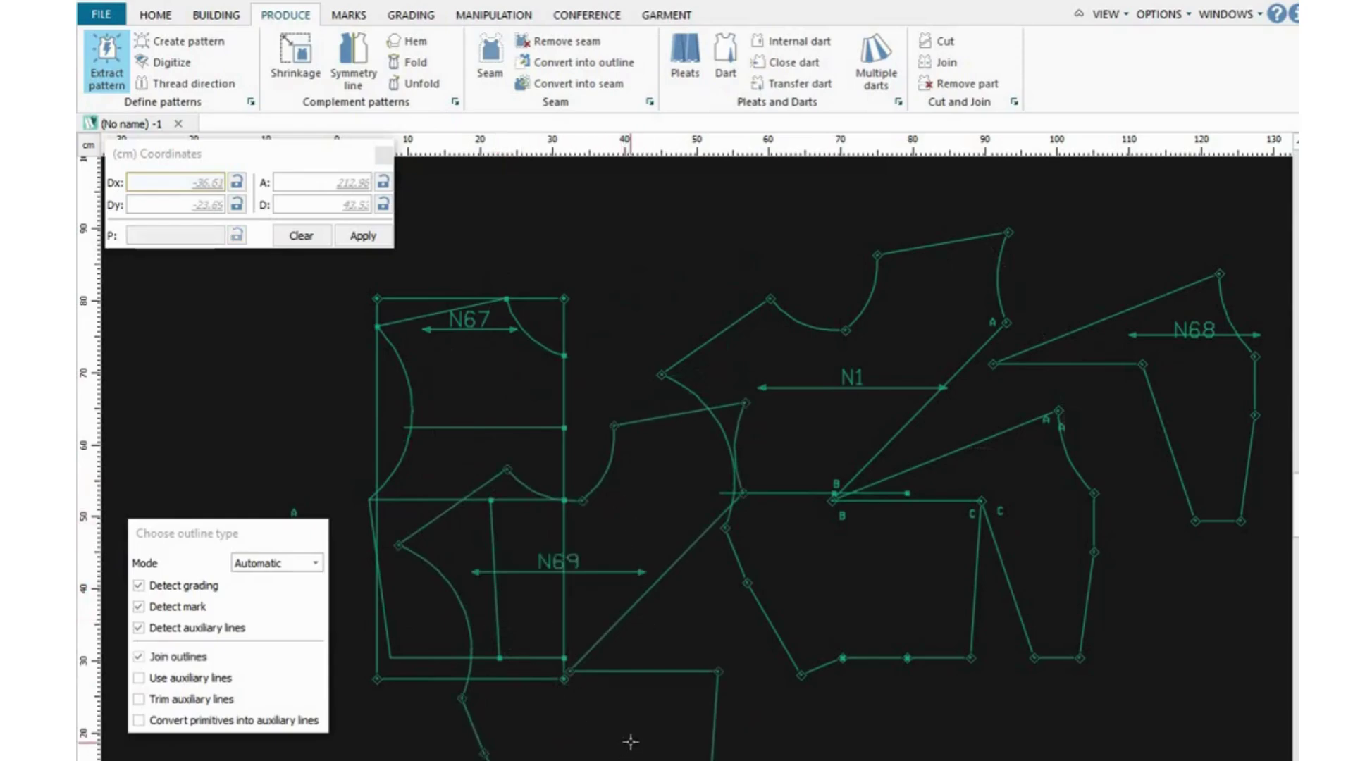
Define the extracted main front panel as a pattern in Automatic outline mode and name it N71 BLOUSE ZIZ ZAG 1.
click(184, 41)
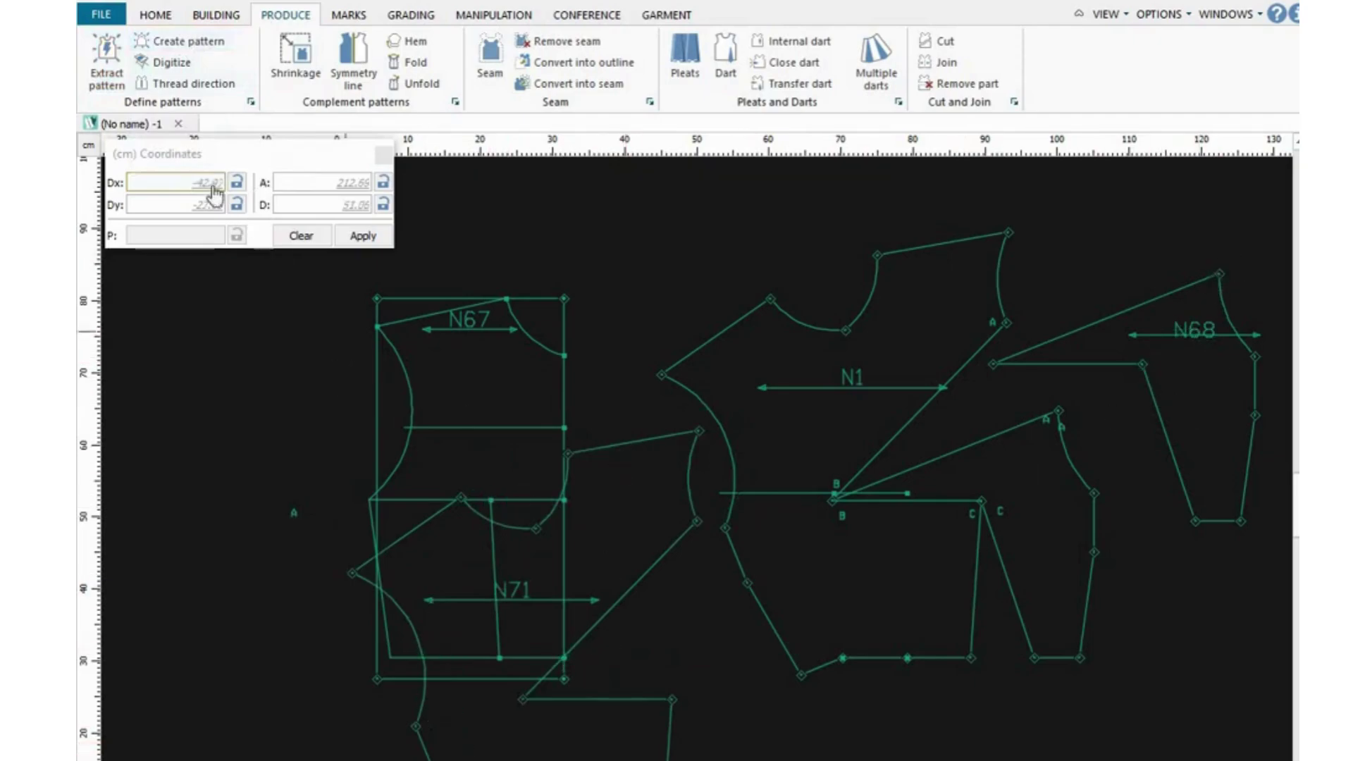
click(187, 43)
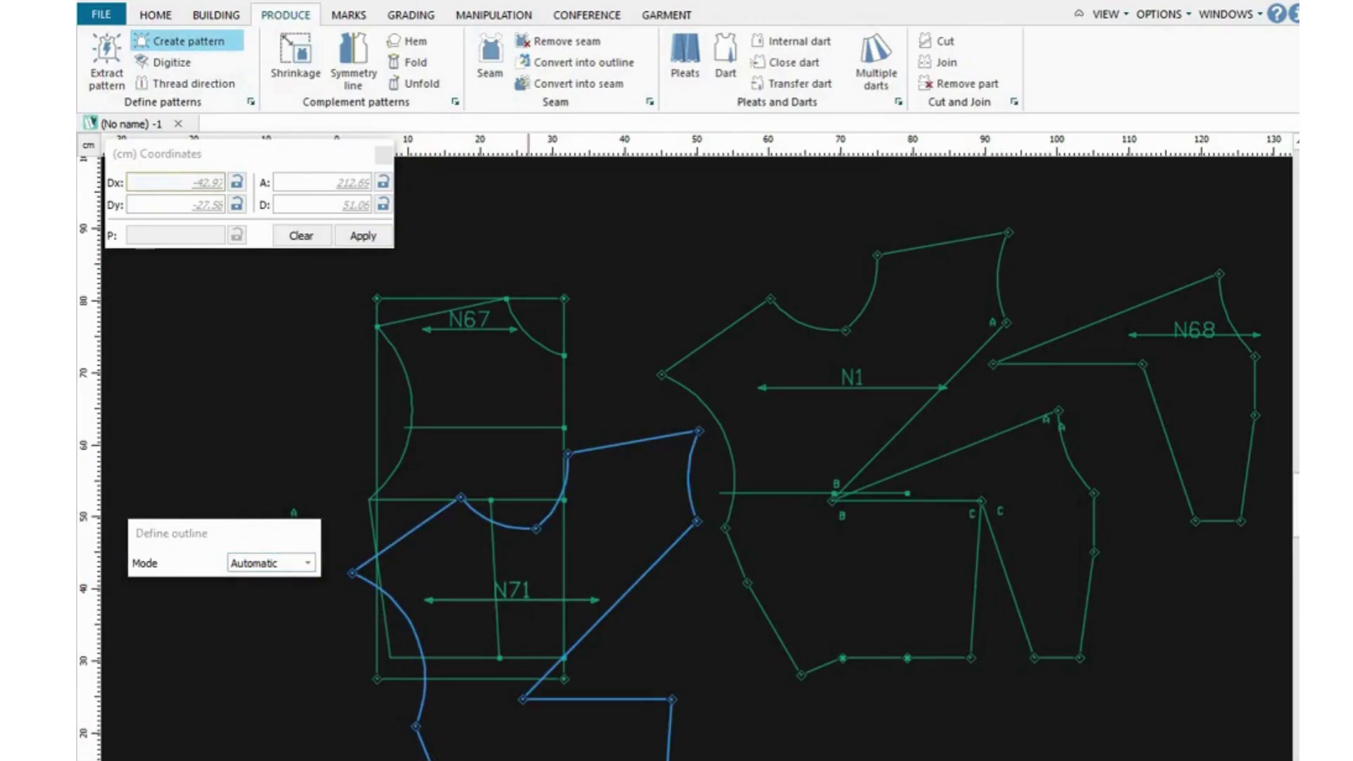
click(521, 741)
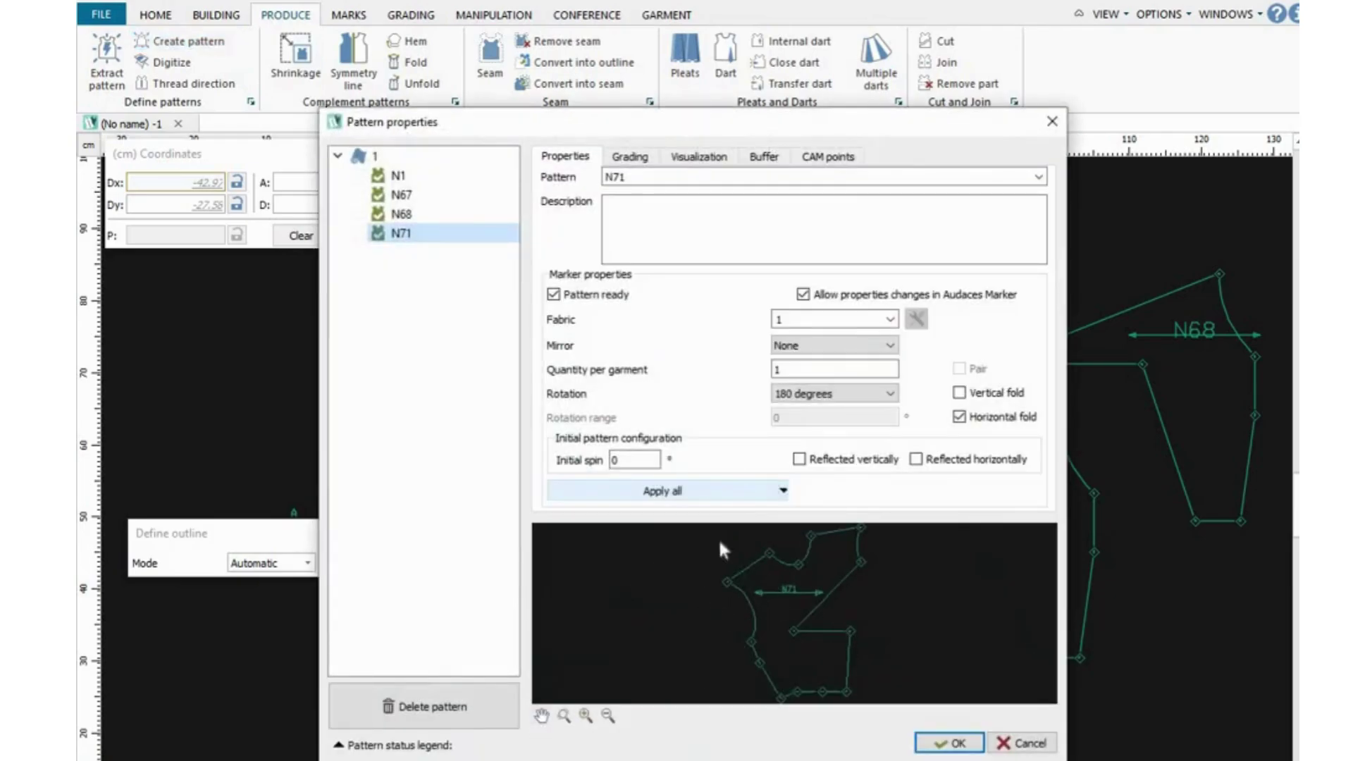
click(632, 176)
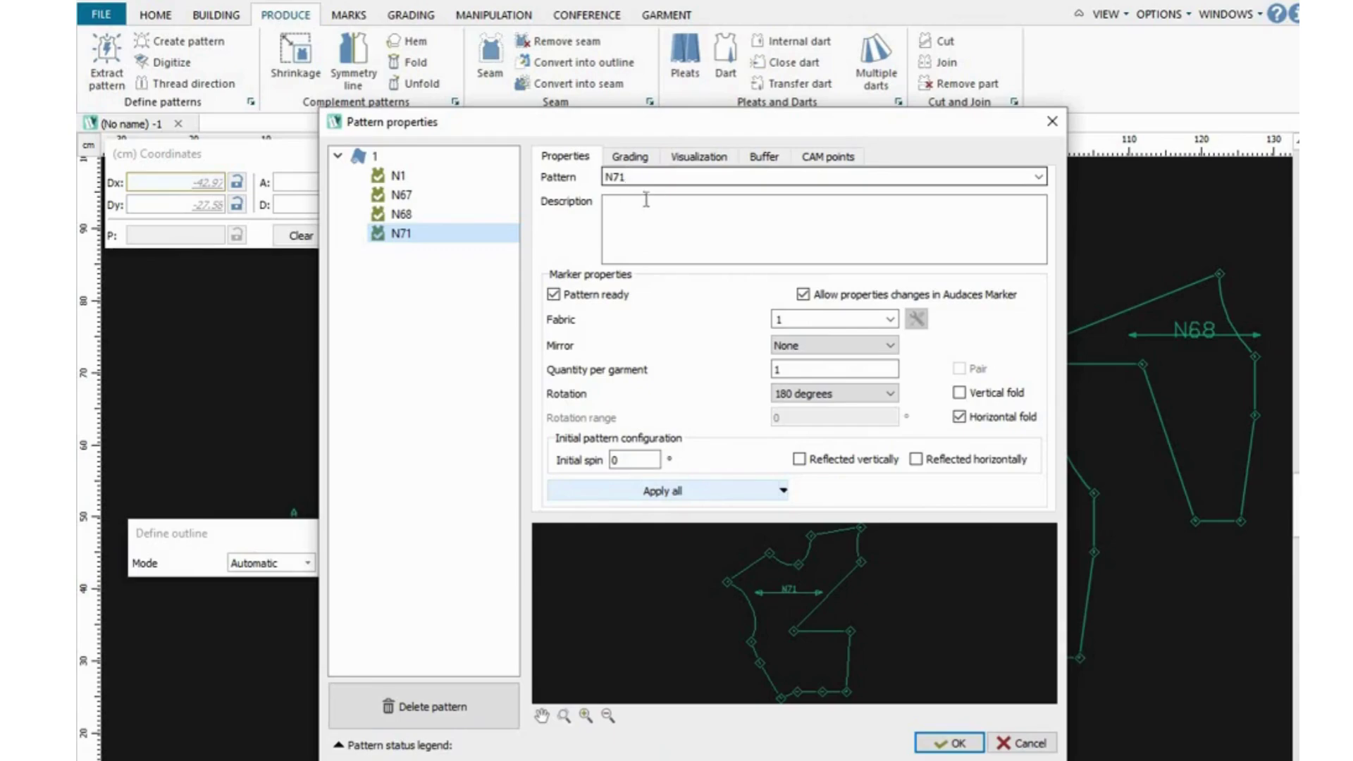
click(645, 177)
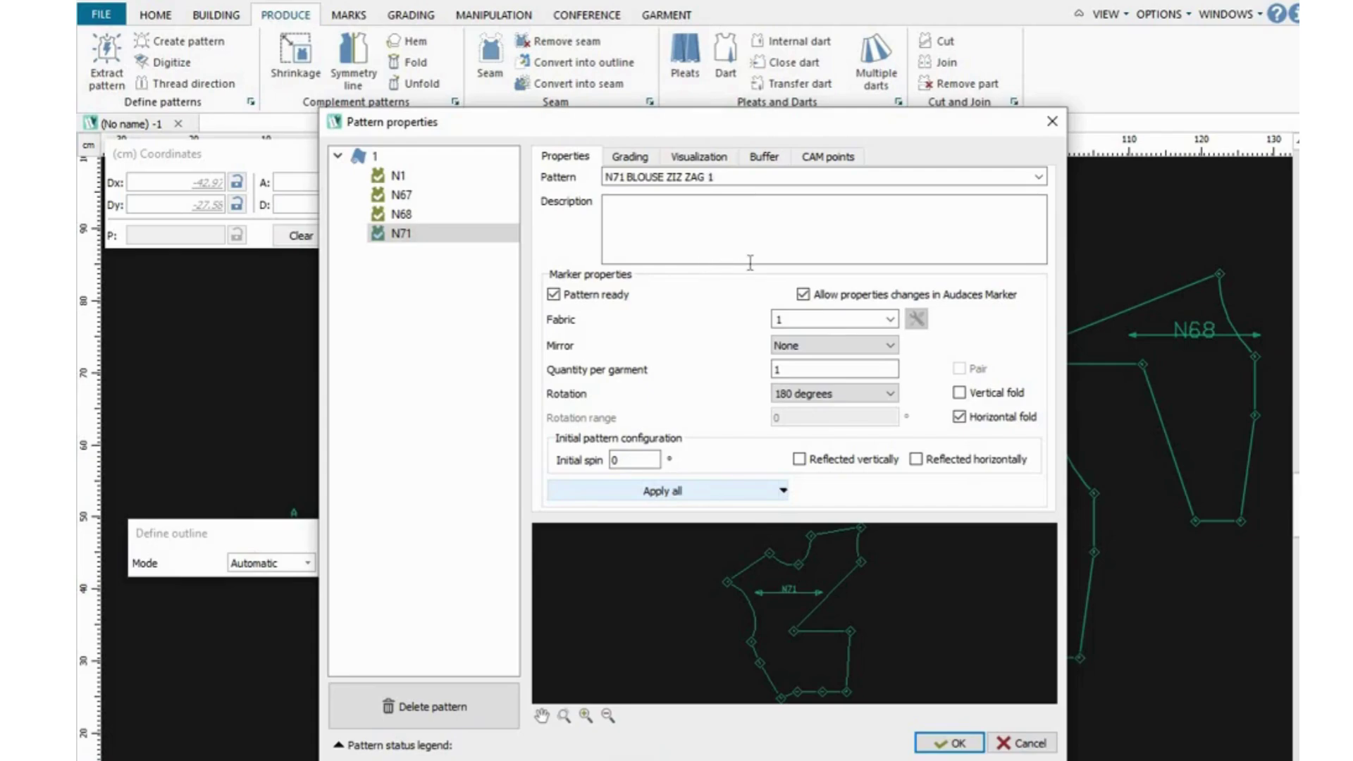
click(949, 745)
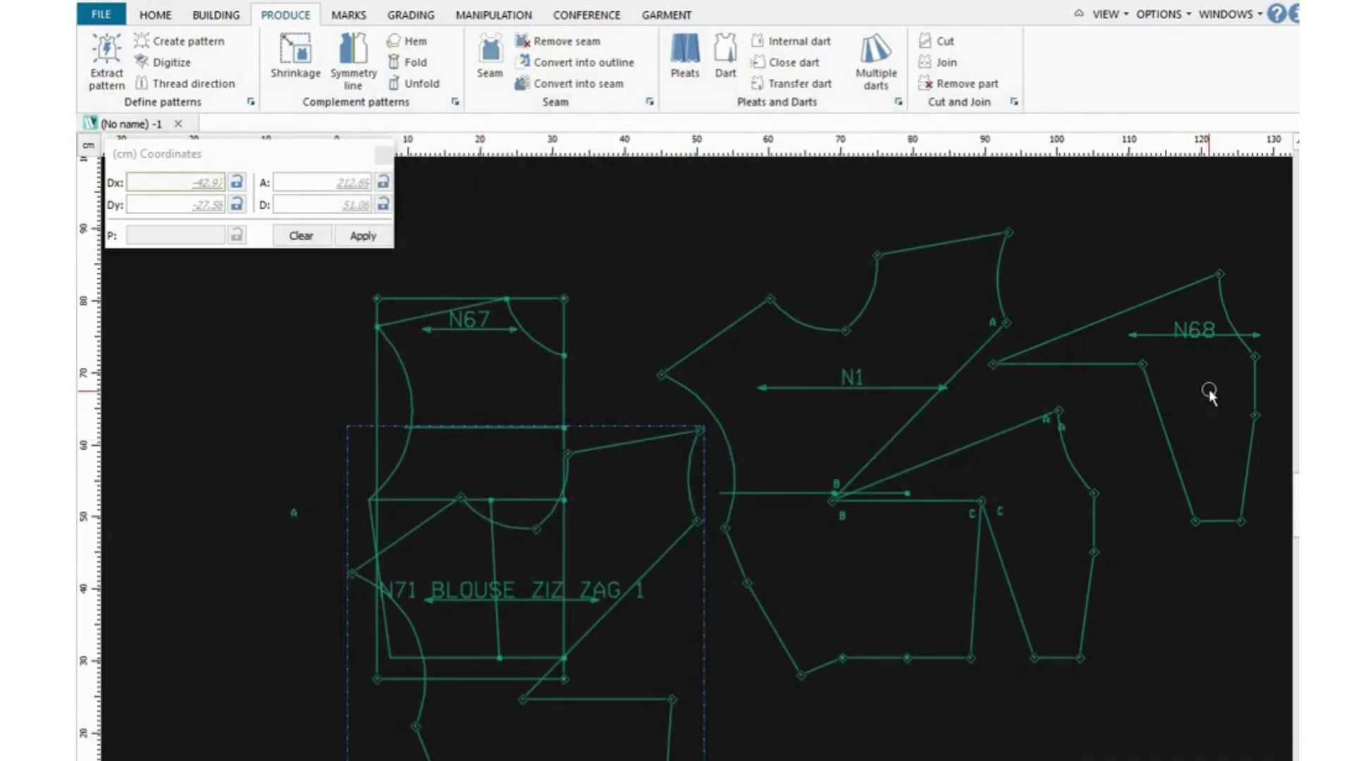
click(186, 46)
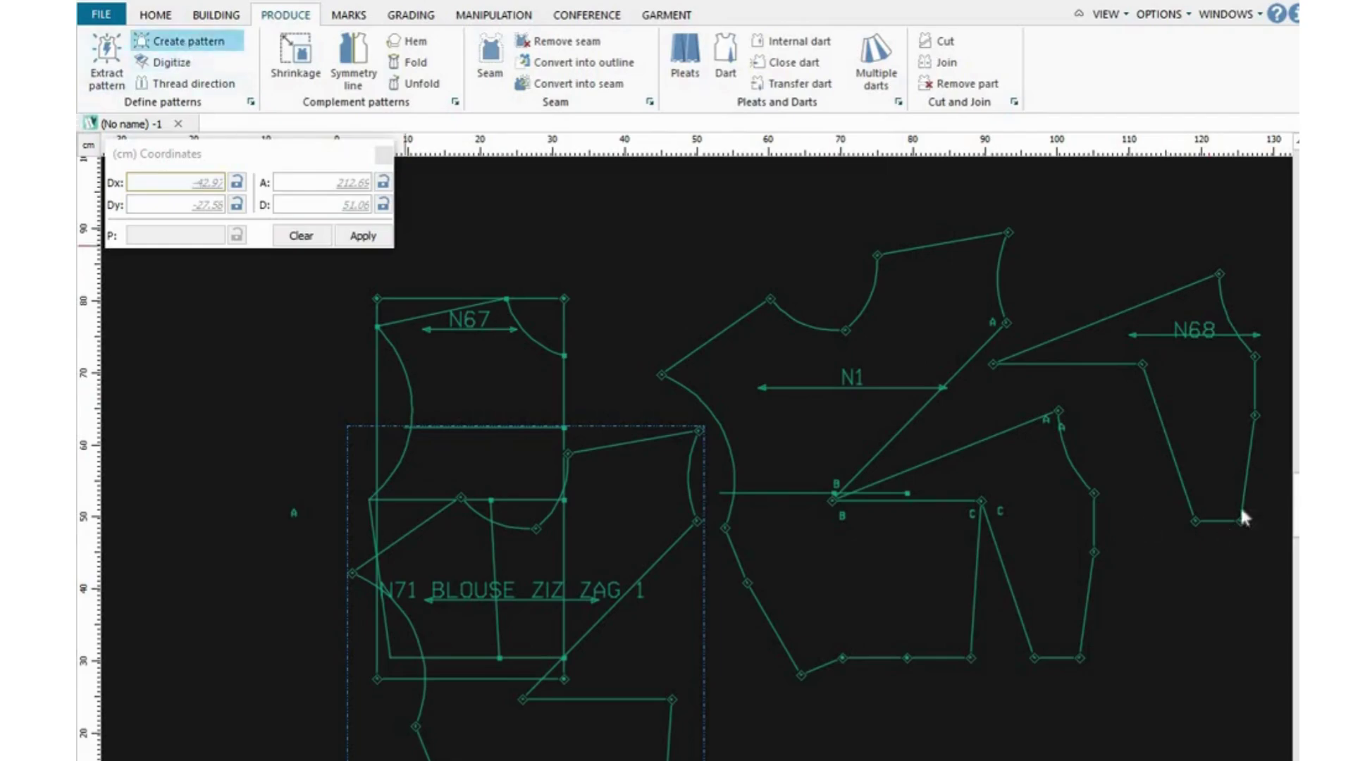
click(1203, 428)
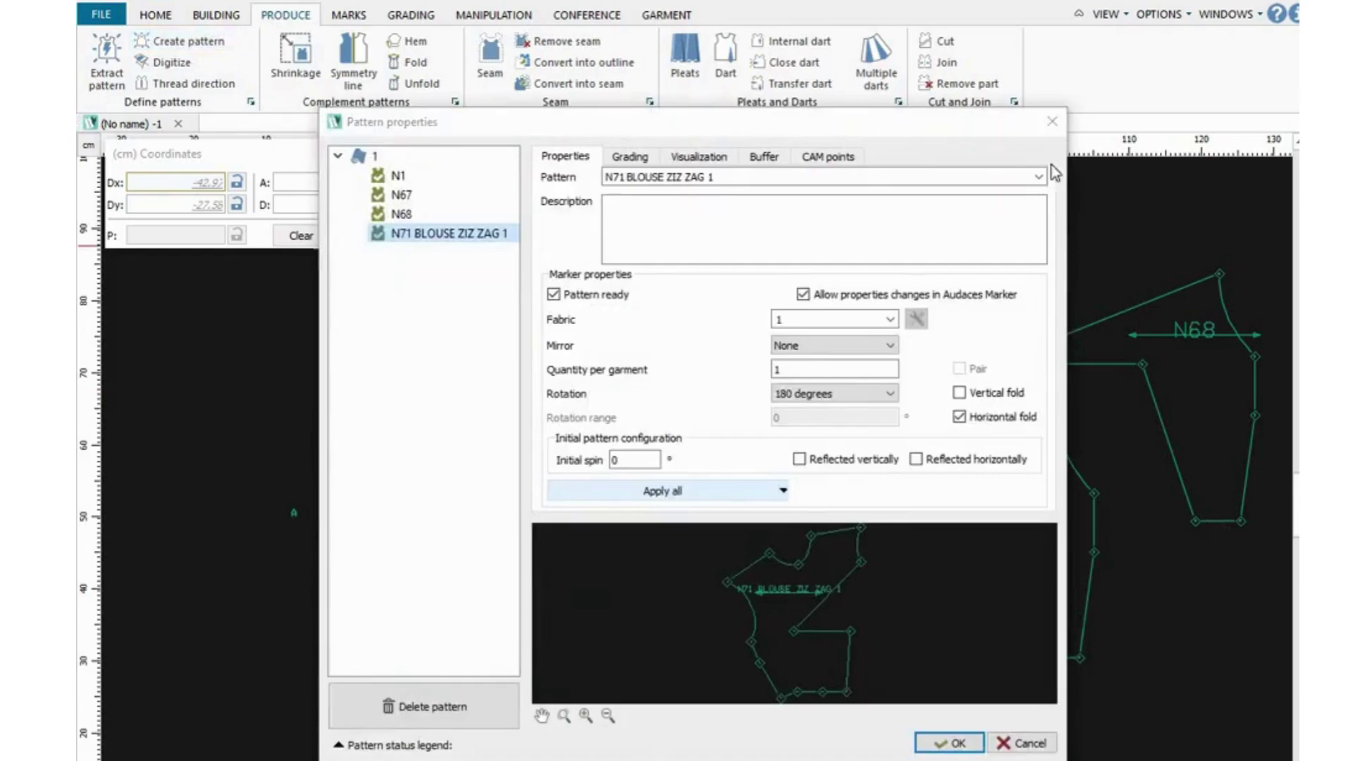
click(1052, 122)
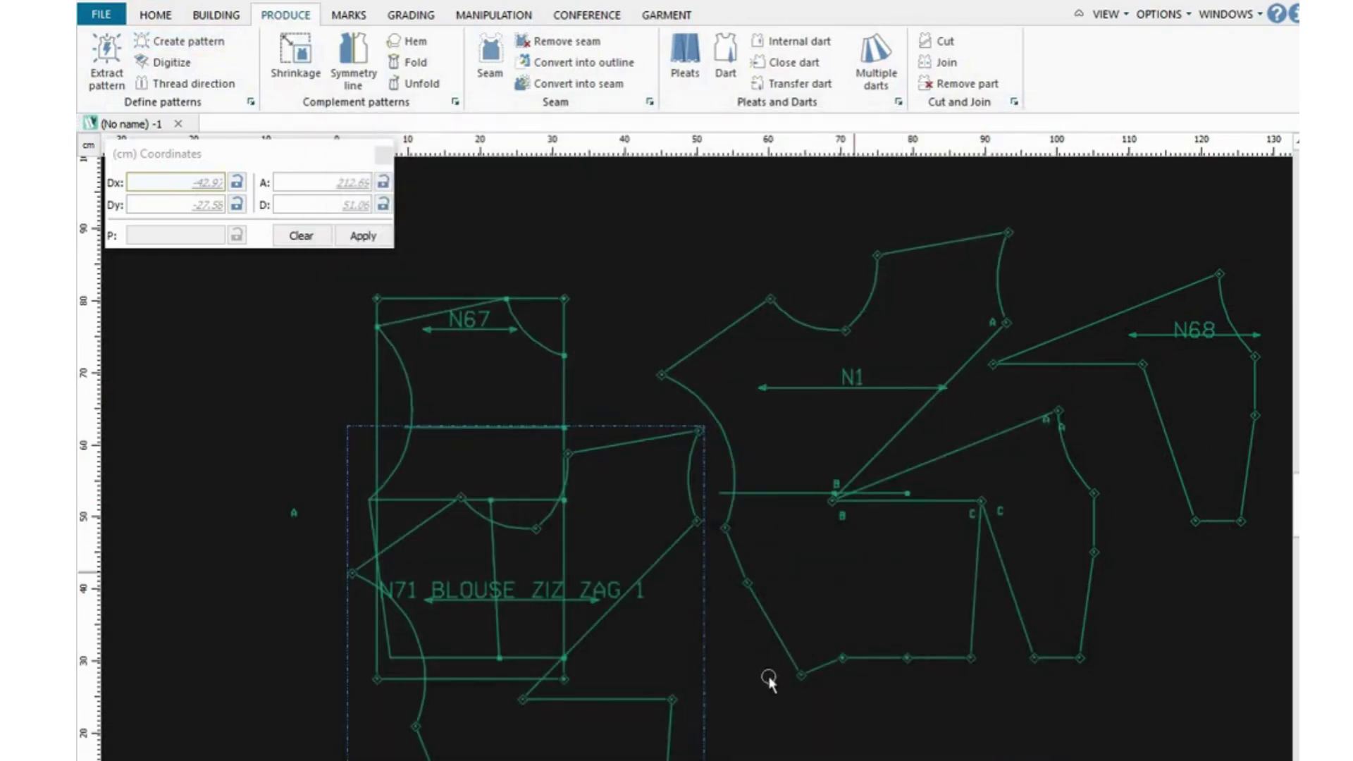
right_click(761, 730)
click(756, 750)
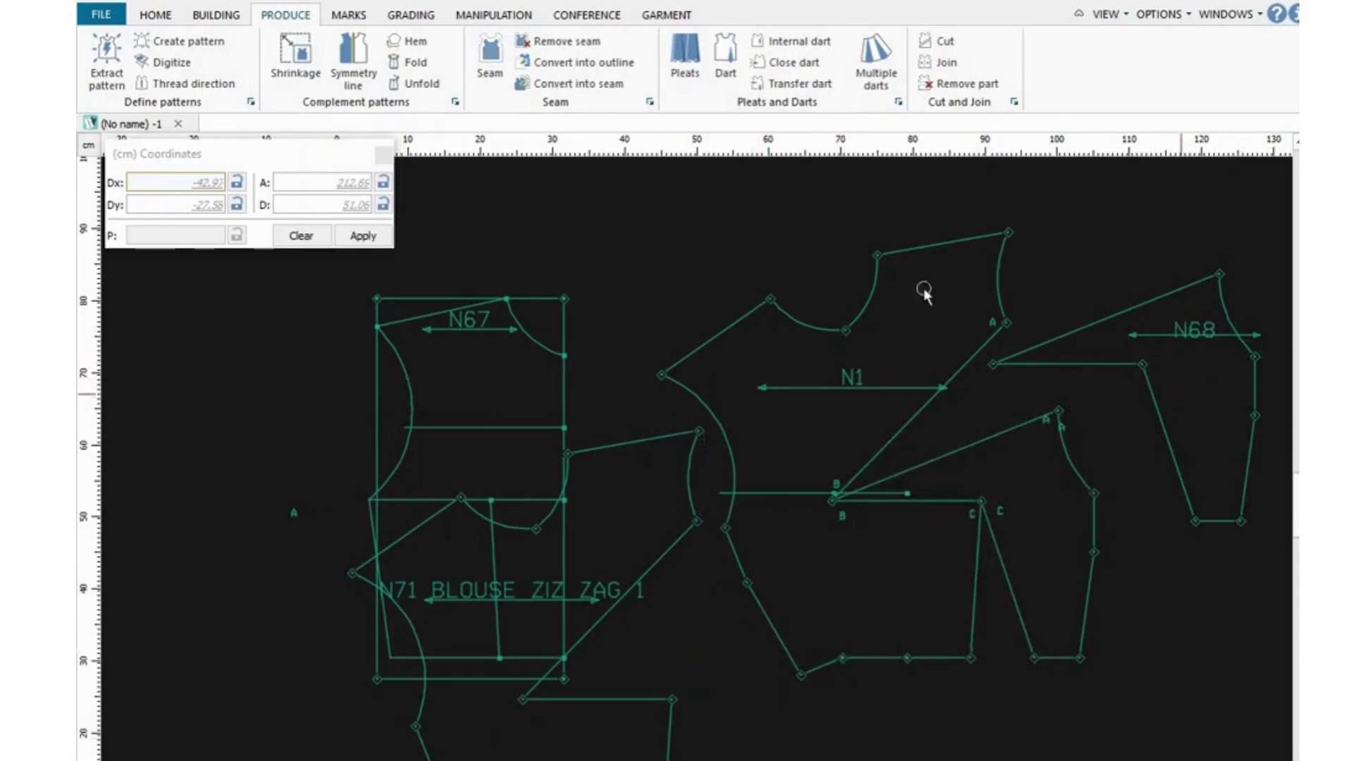
Define the extracted side panel N68 as a pattern in Automatic outline mode and name it N68 BLOUSE ZIZ ZAG 2.
click(189, 42)
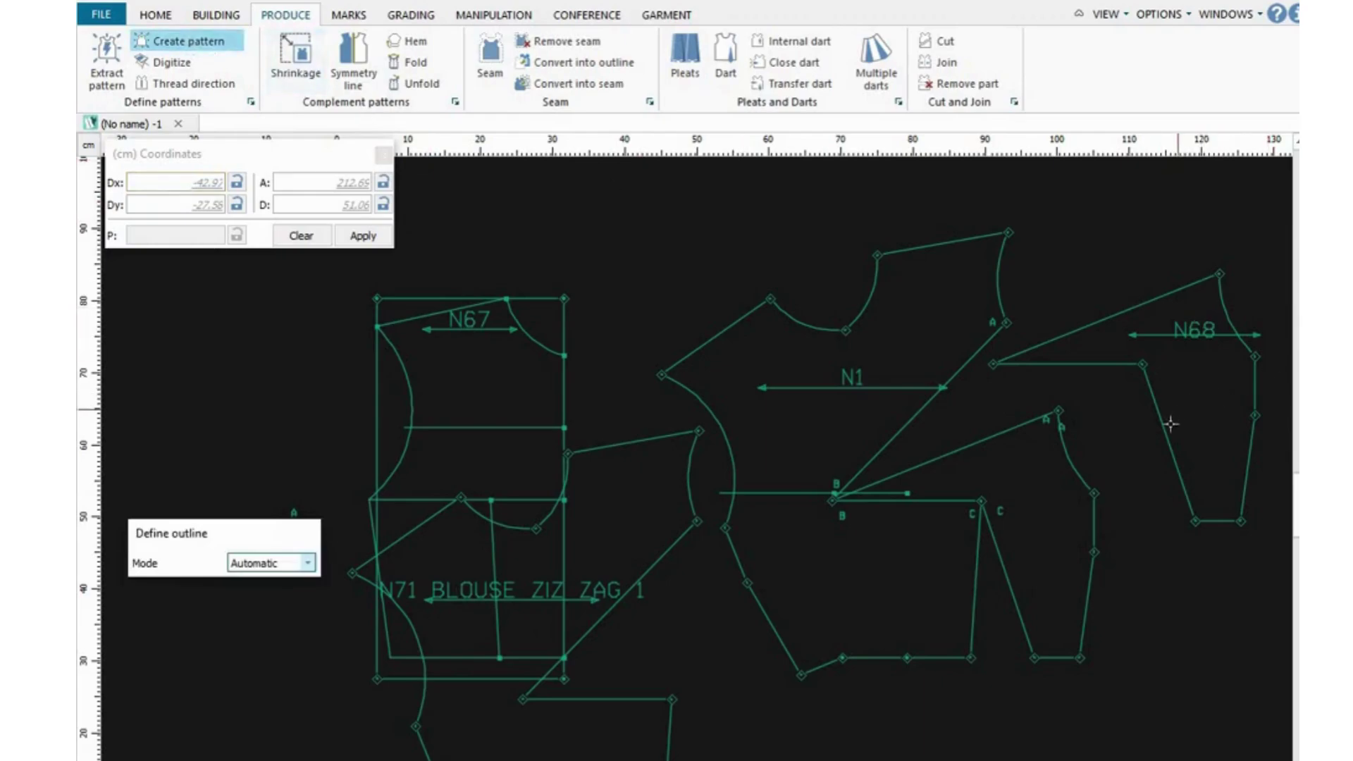
click(1176, 416)
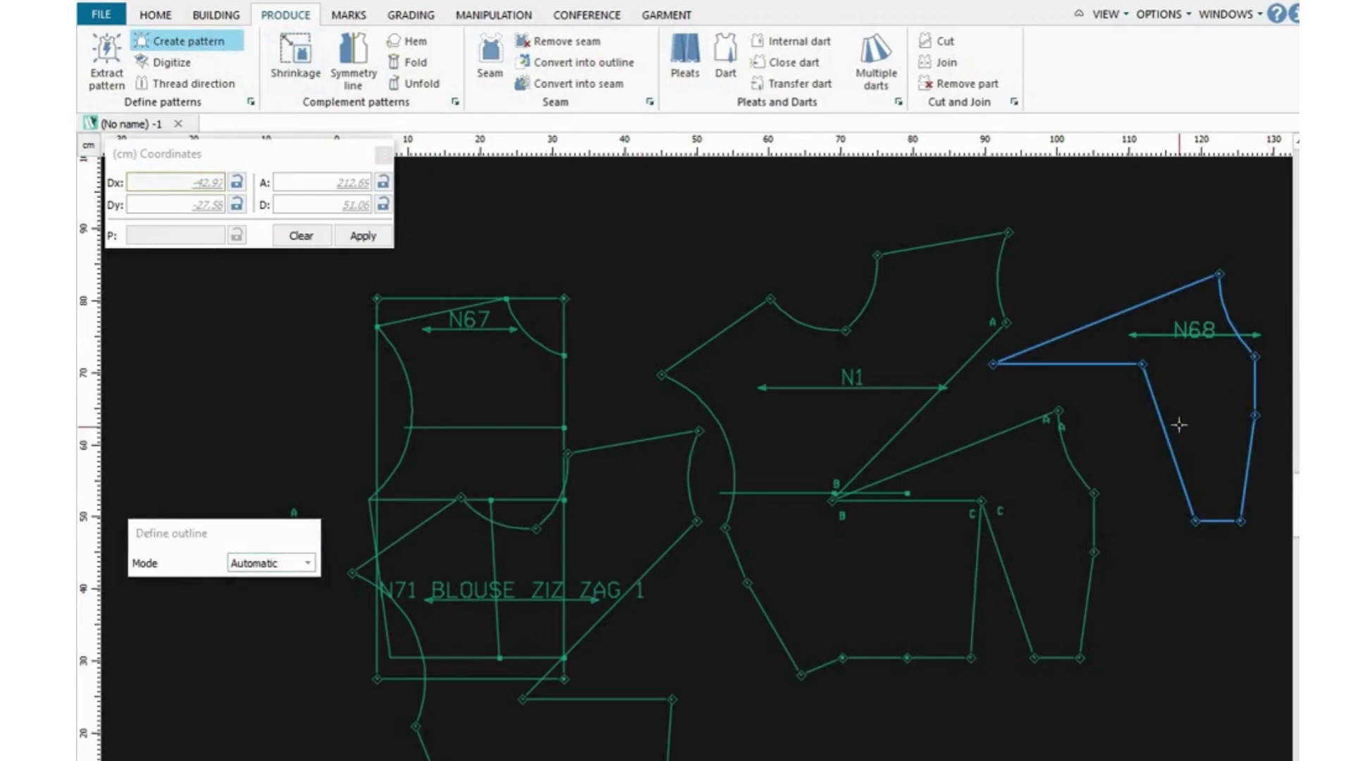
right_click(1177, 423)
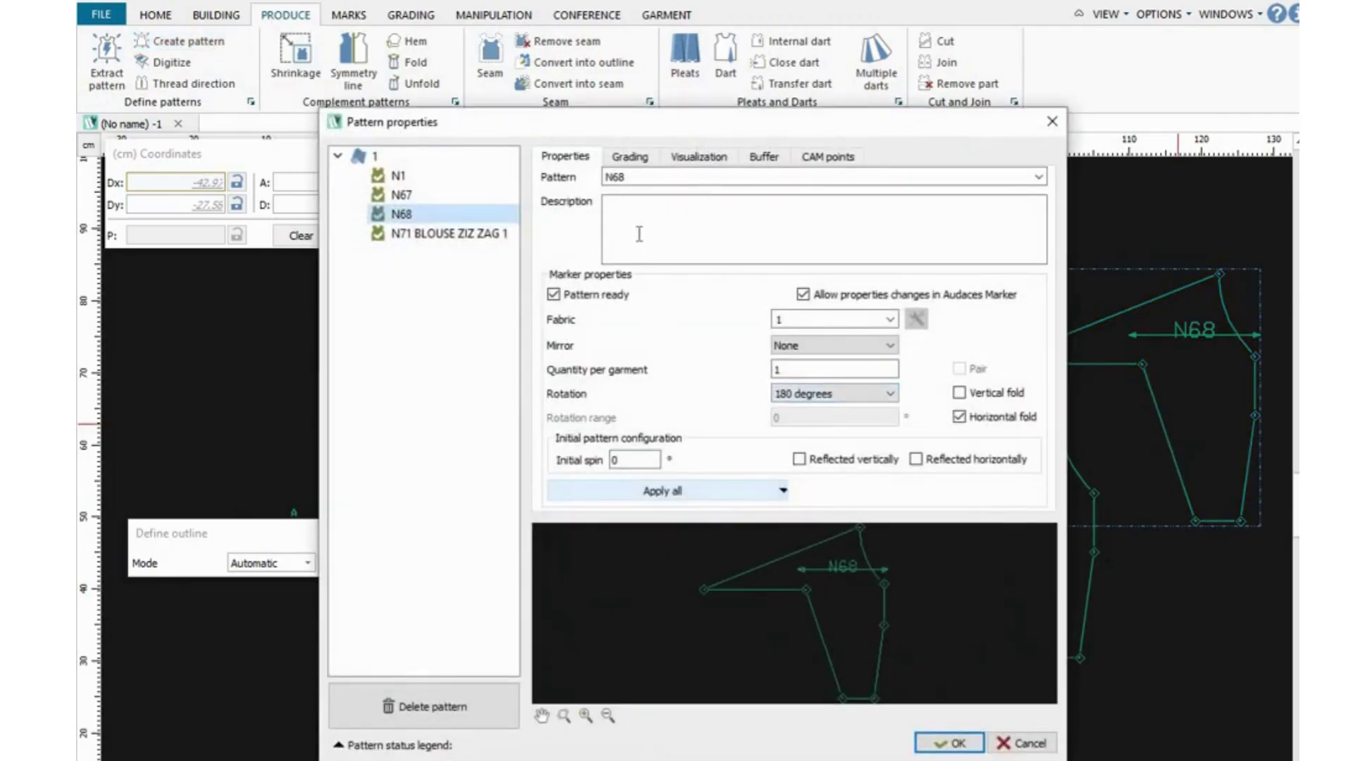
click(631, 177)
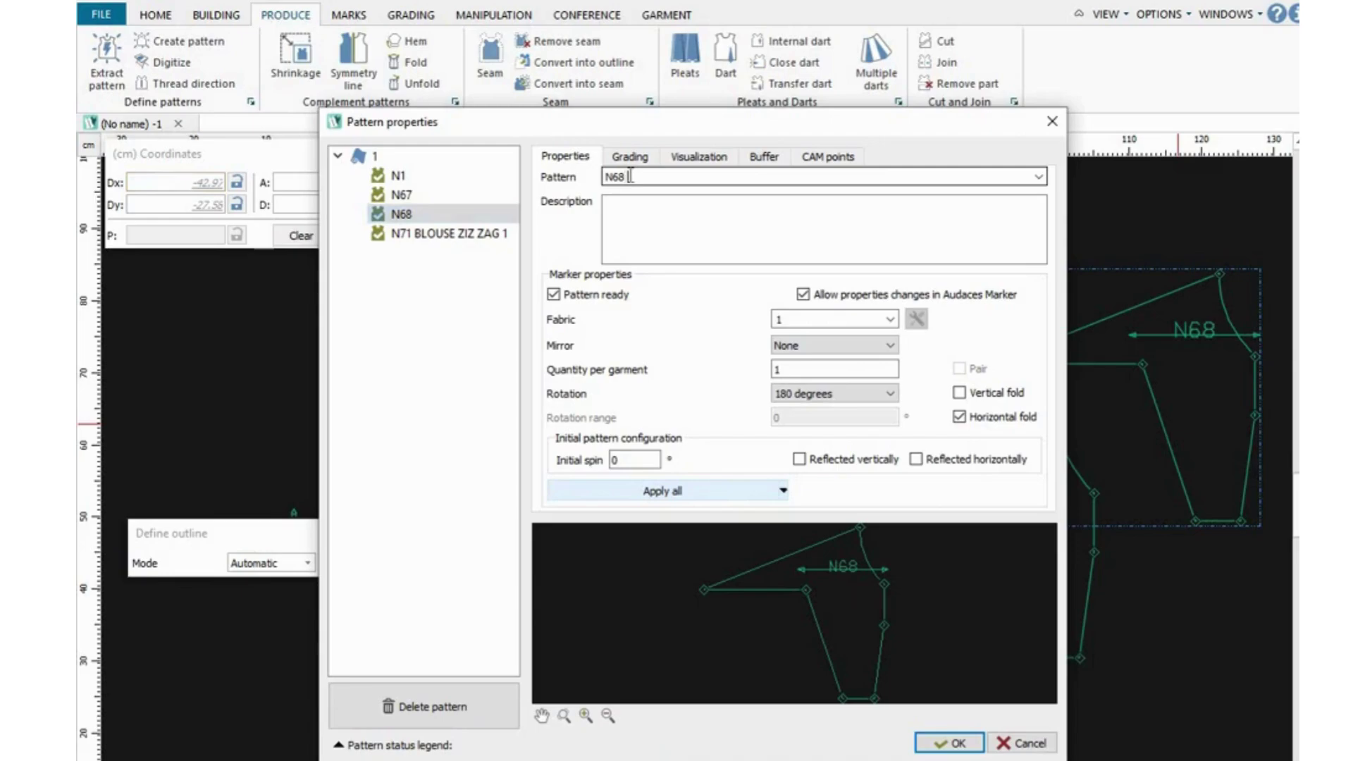
text(BLOUSE ZIZ ZAG 2)
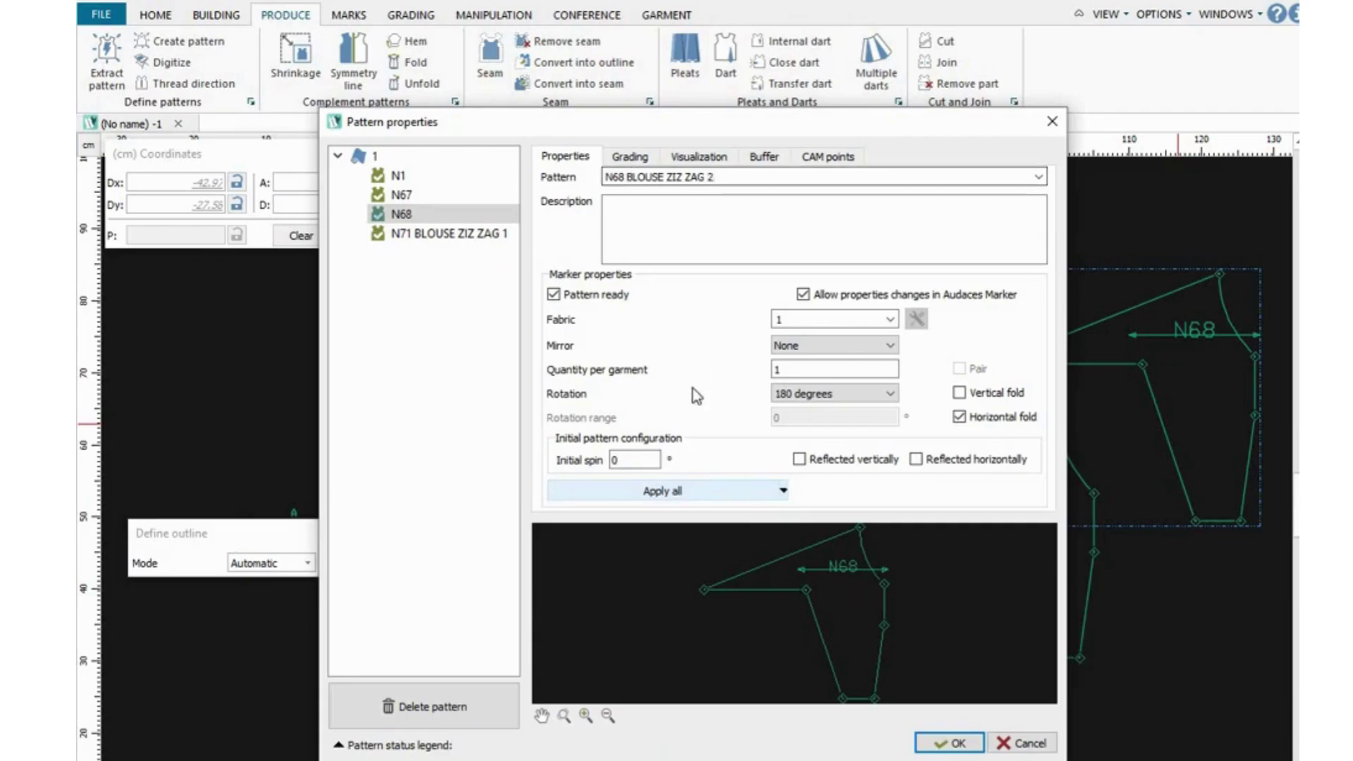
click(948, 743)
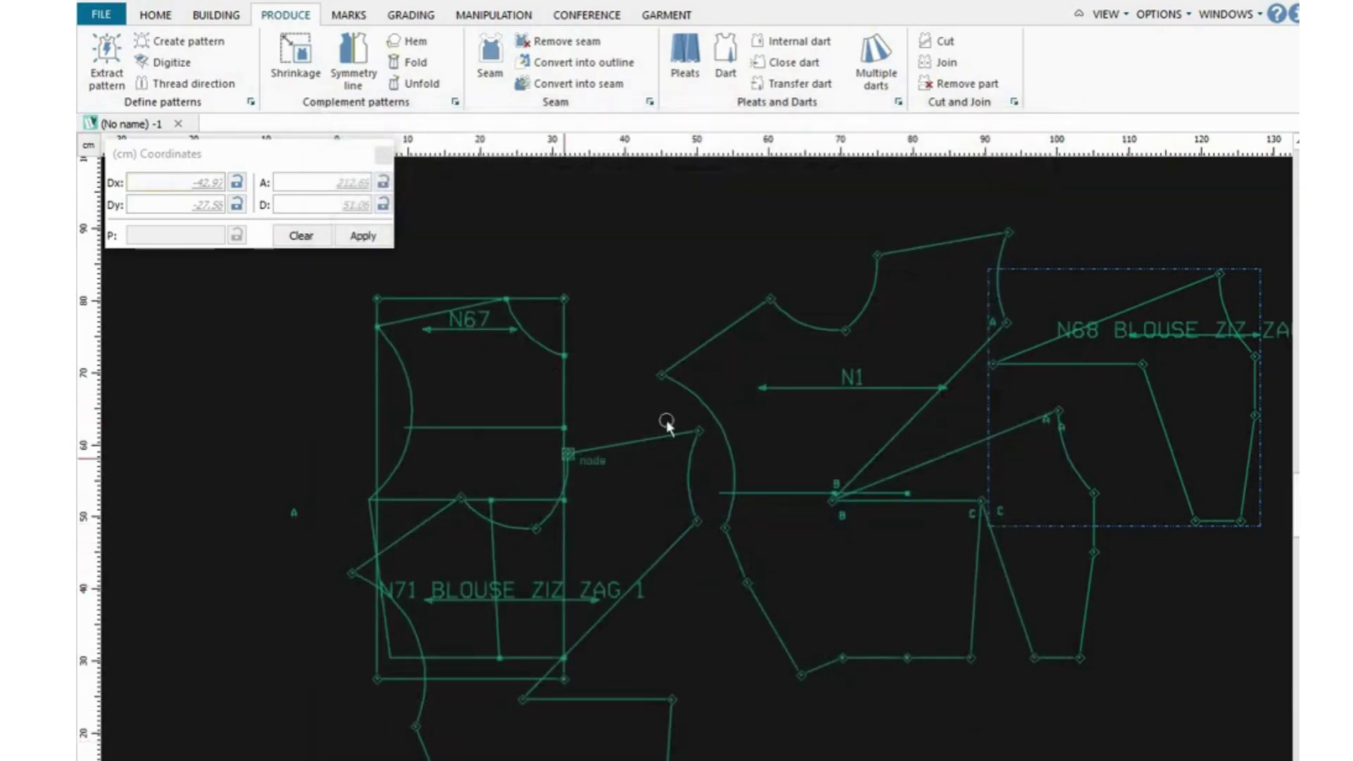
Switch to the image viewer to examine the hand-drawn blouse sketch 20240826_093514.jpg.
key(alt+Tab)
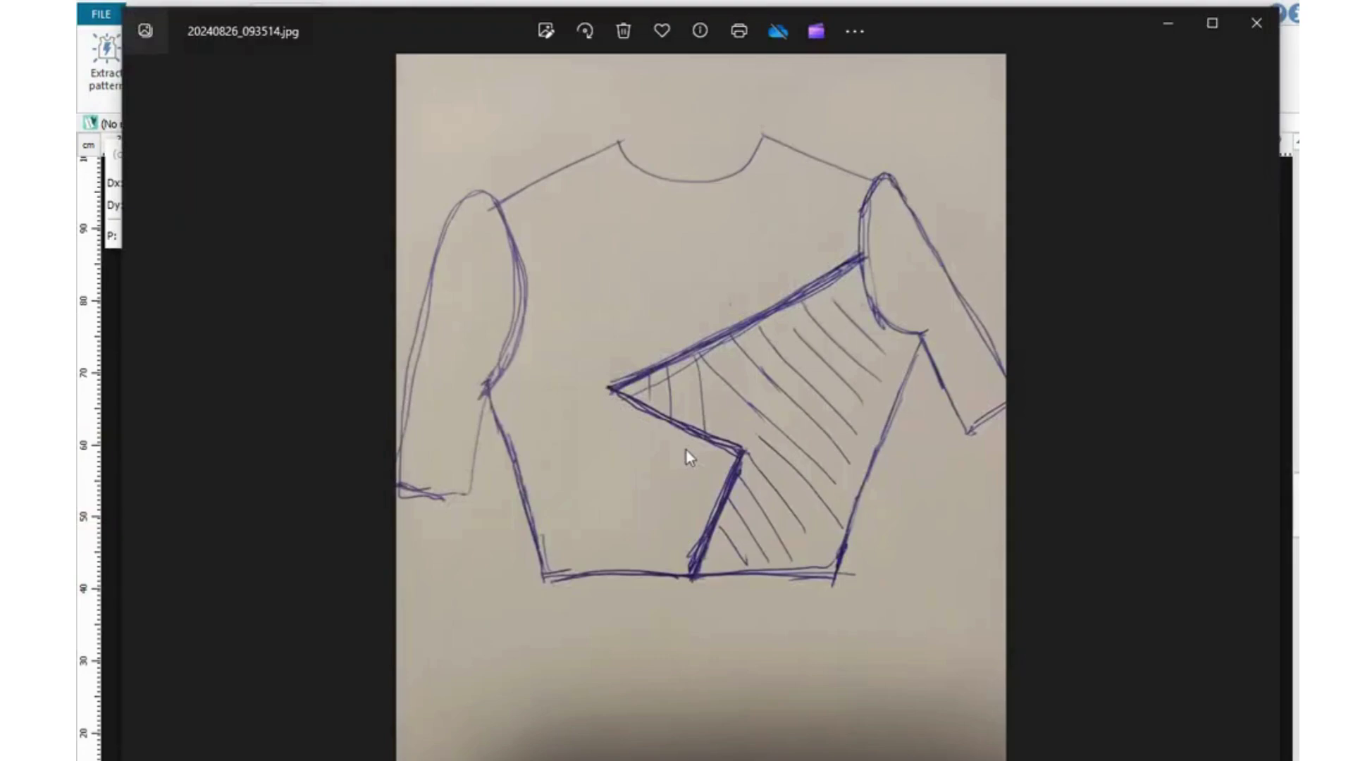